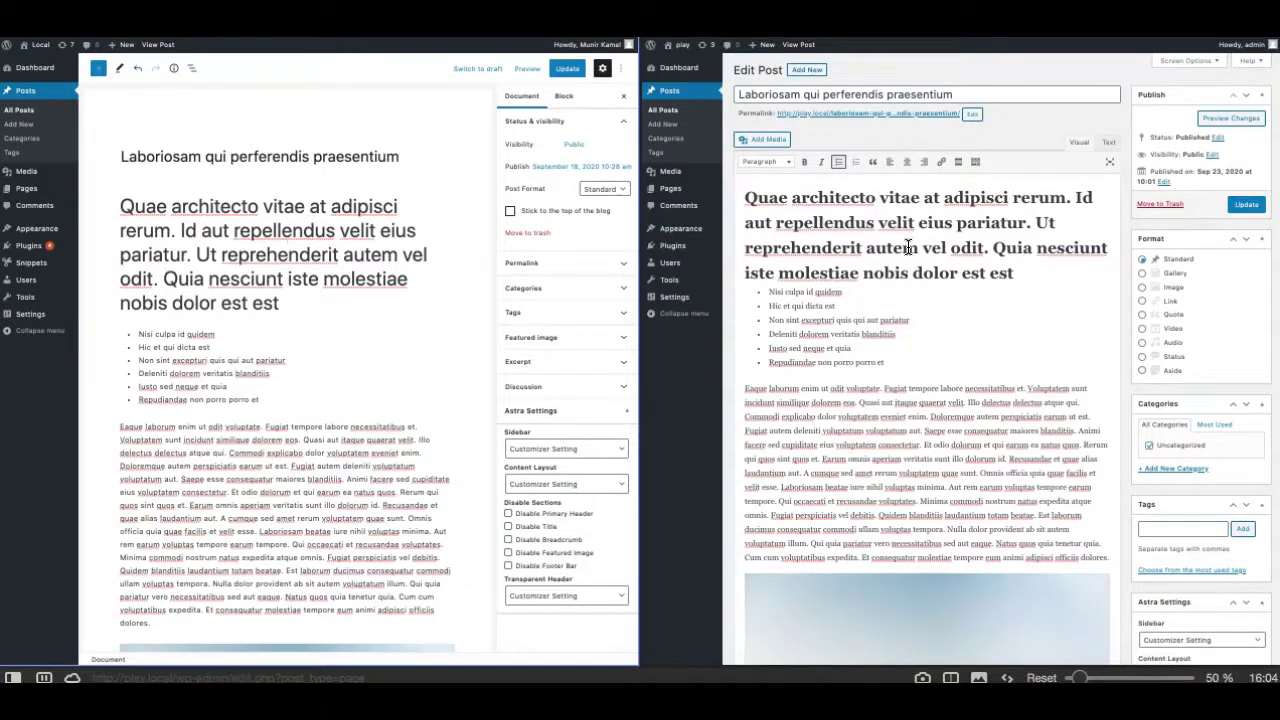
# Select the Classic block holding the post content and scroll through it.
pyautogui.scroll(-3, 907, 338)
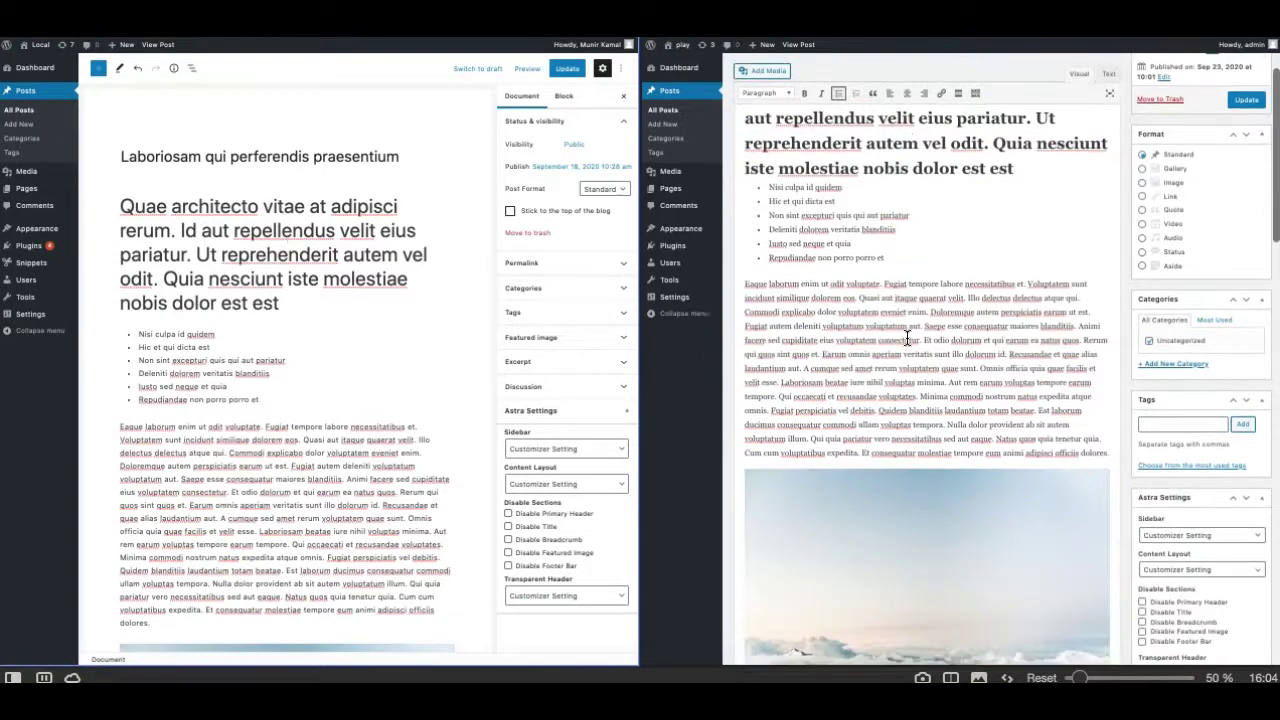
pyautogui.scroll(3, 895, 322)
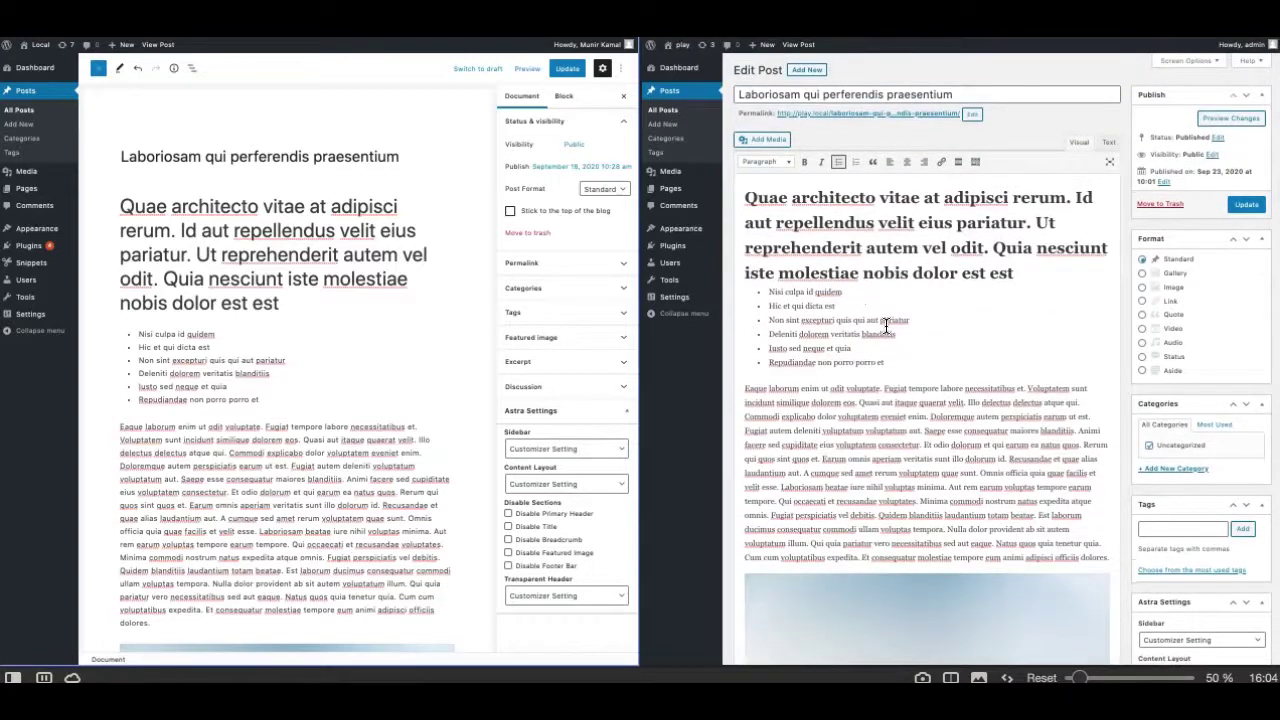
pyautogui.click(136, 246)
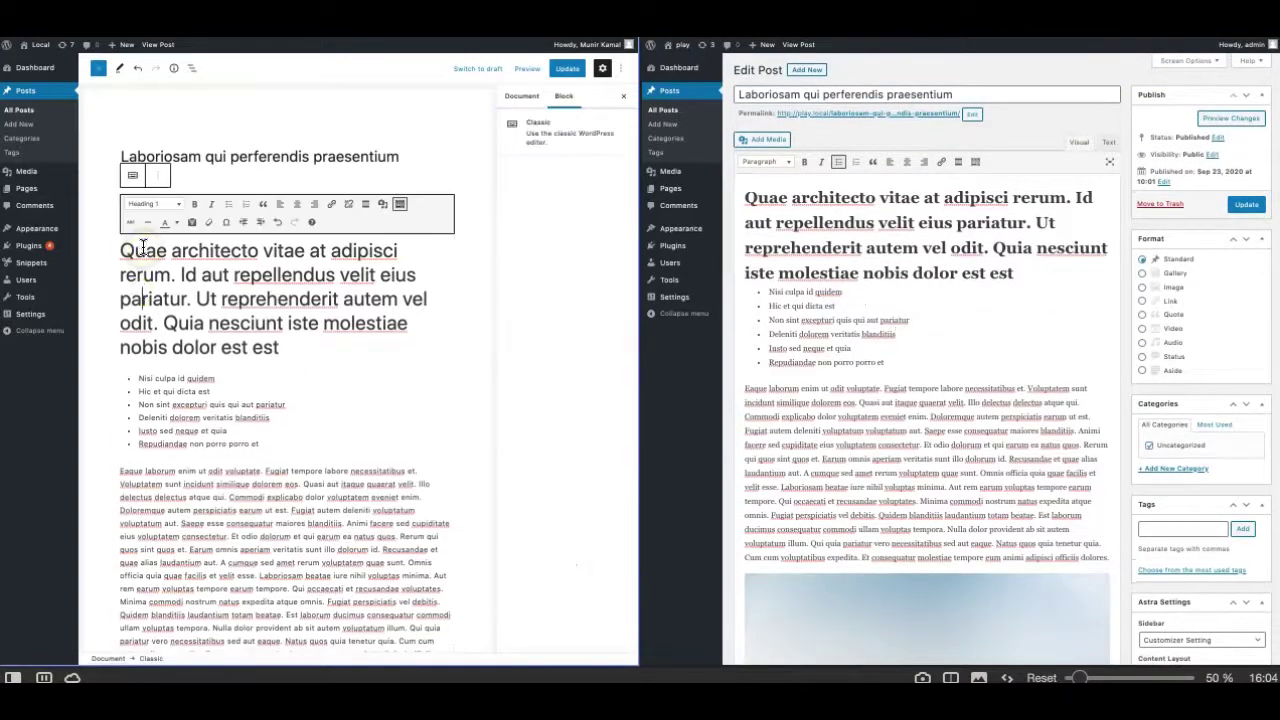
pyautogui.scroll(-15, 157, 378)
pyautogui.scroll(15, 157, 378)
pyautogui.scroll(-8, 260, 378)
pyautogui.scroll(8, 260, 372)
pyautogui.scroll(-10, 194, 364)
pyautogui.scroll(4, 194, 364)
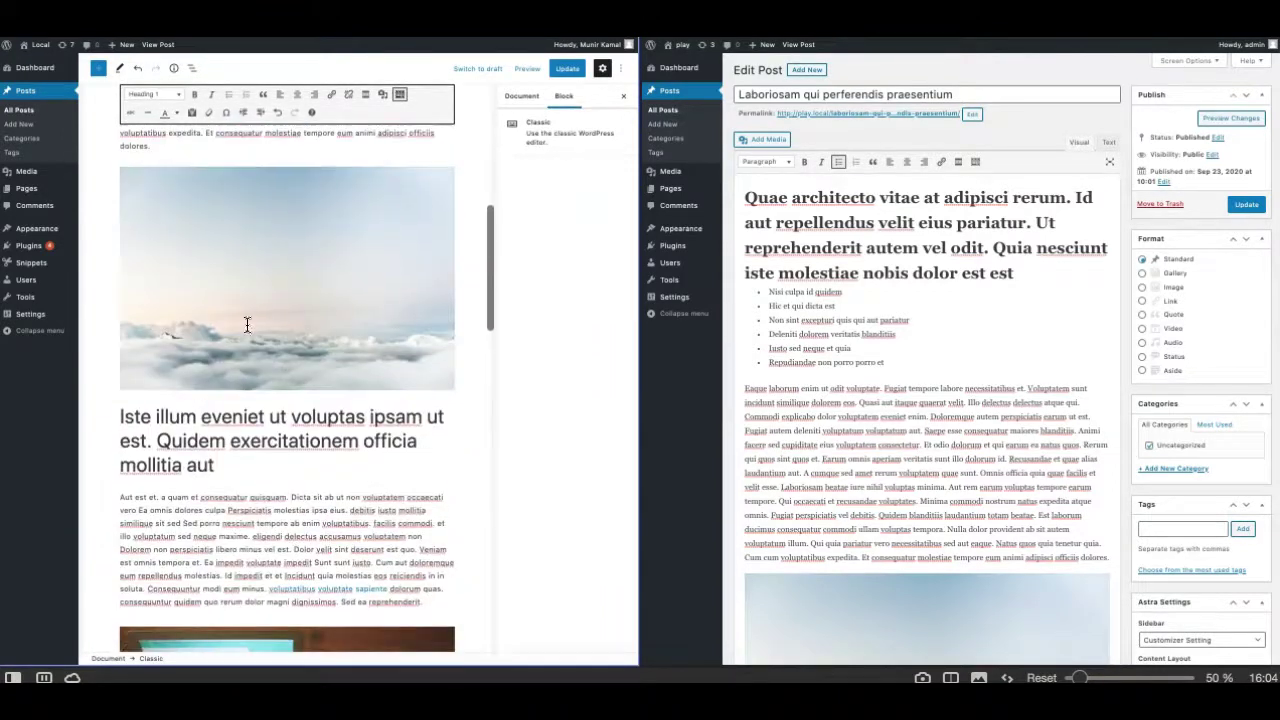
pyautogui.scroll(6, 305, 327)
pyautogui.scroll(-5, 807, 317)
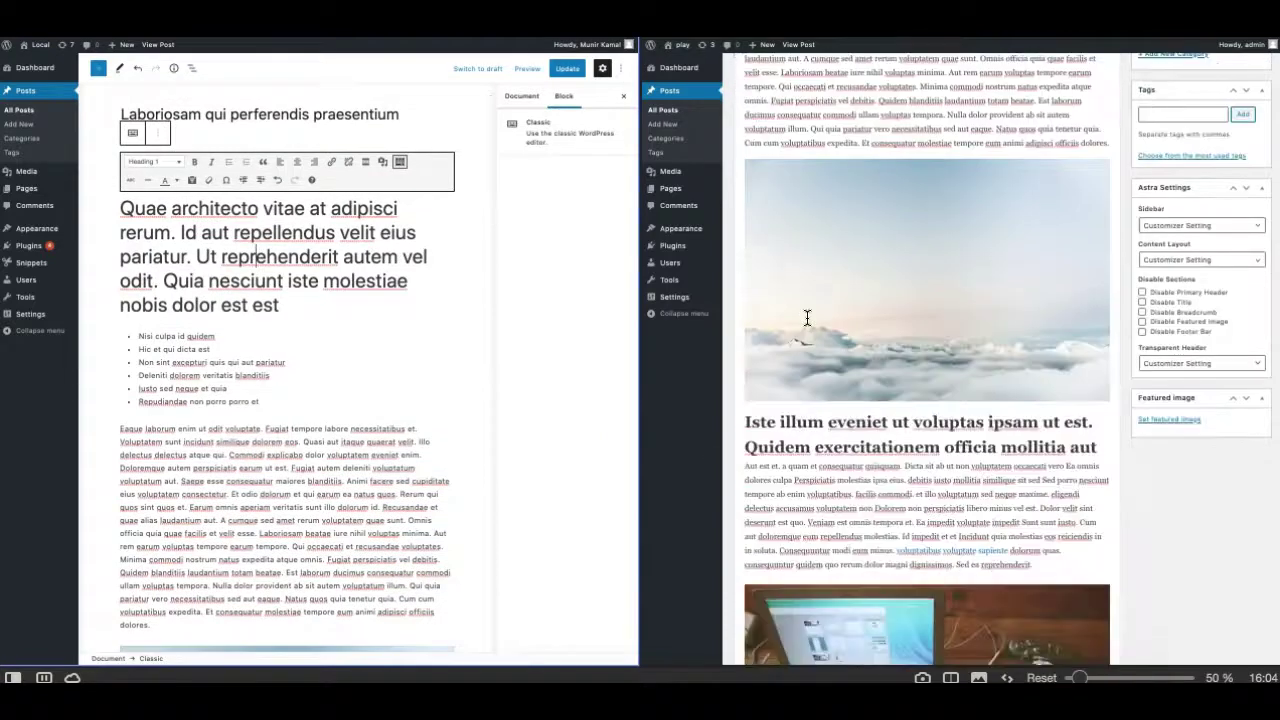
pyautogui.scroll(5, 837, 449)
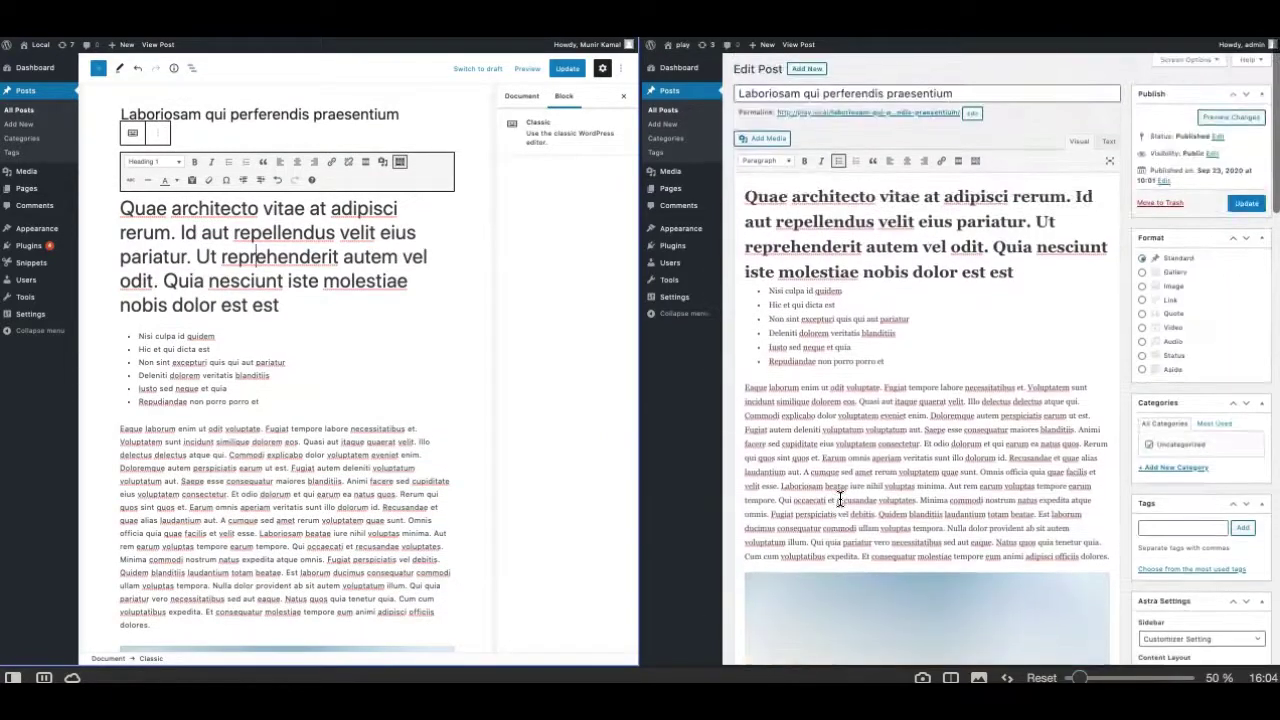
pyautogui.scroll(-15, 840, 497)
pyautogui.scroll(15, 840, 500)
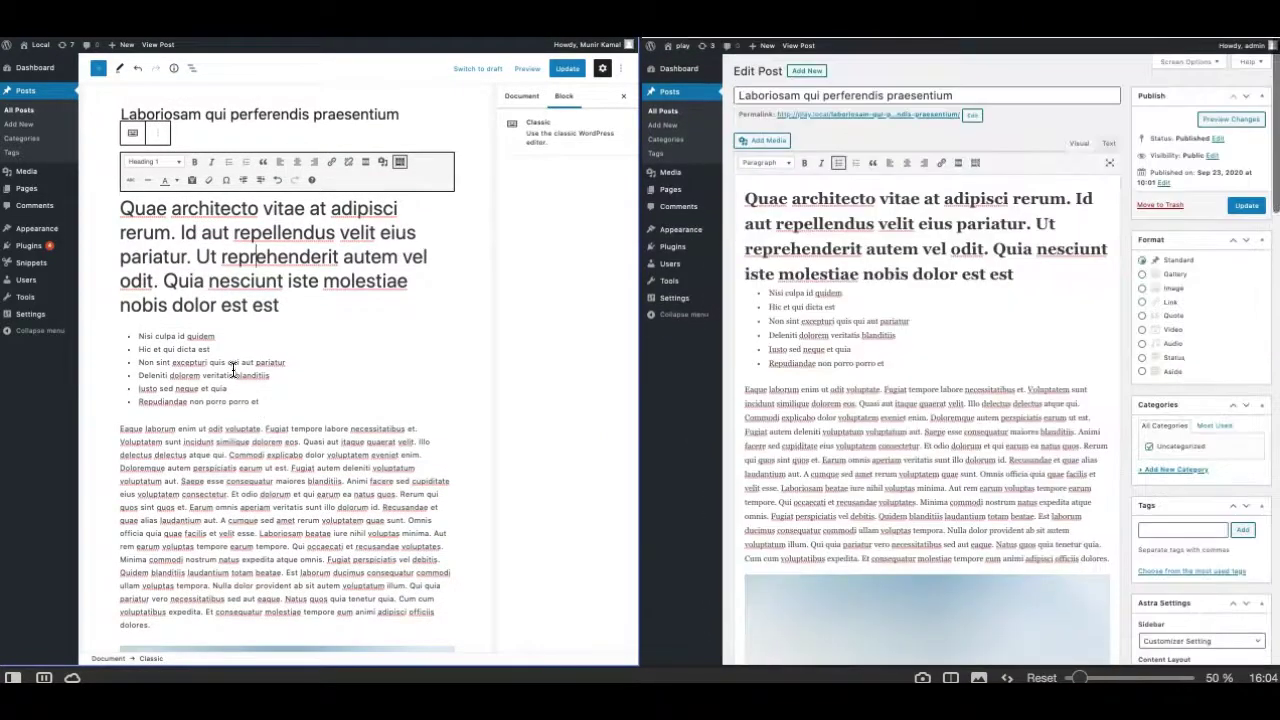
pyautogui.scroll(-2, 265, 355)
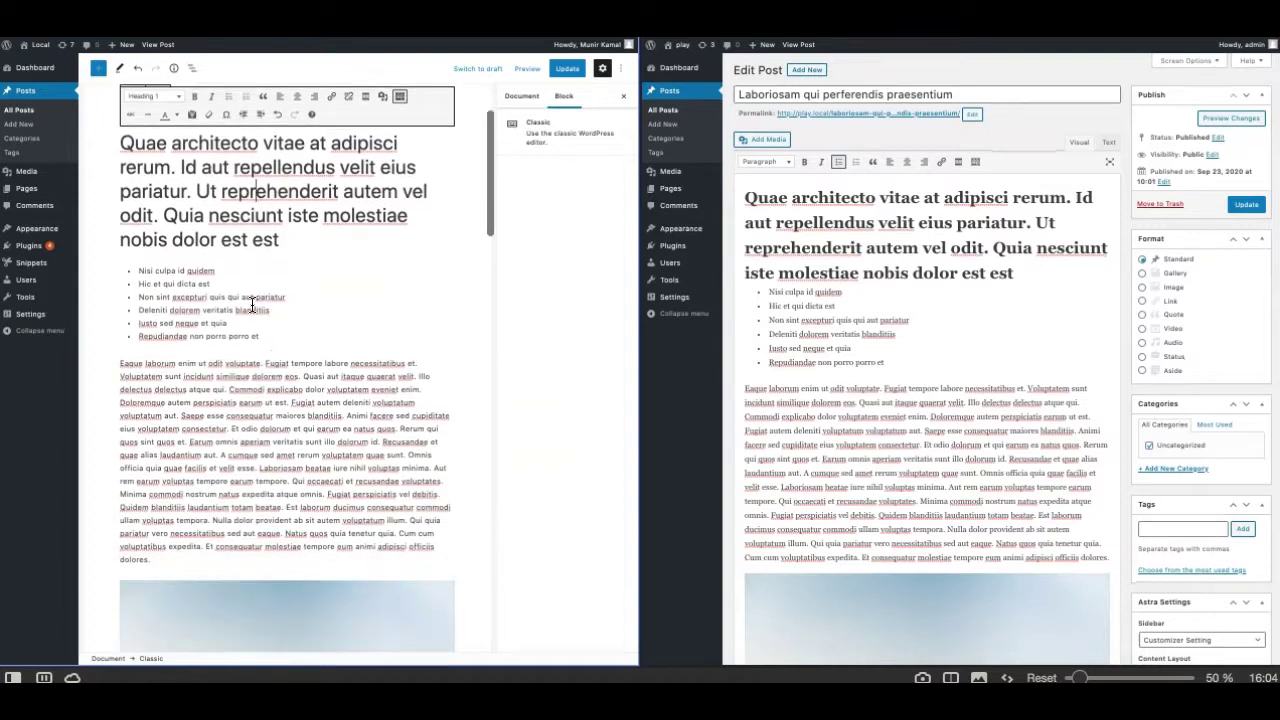
# Place the caret in the bulleted list, then deselect and reselect the Classic block.
pyautogui.click(286, 323)
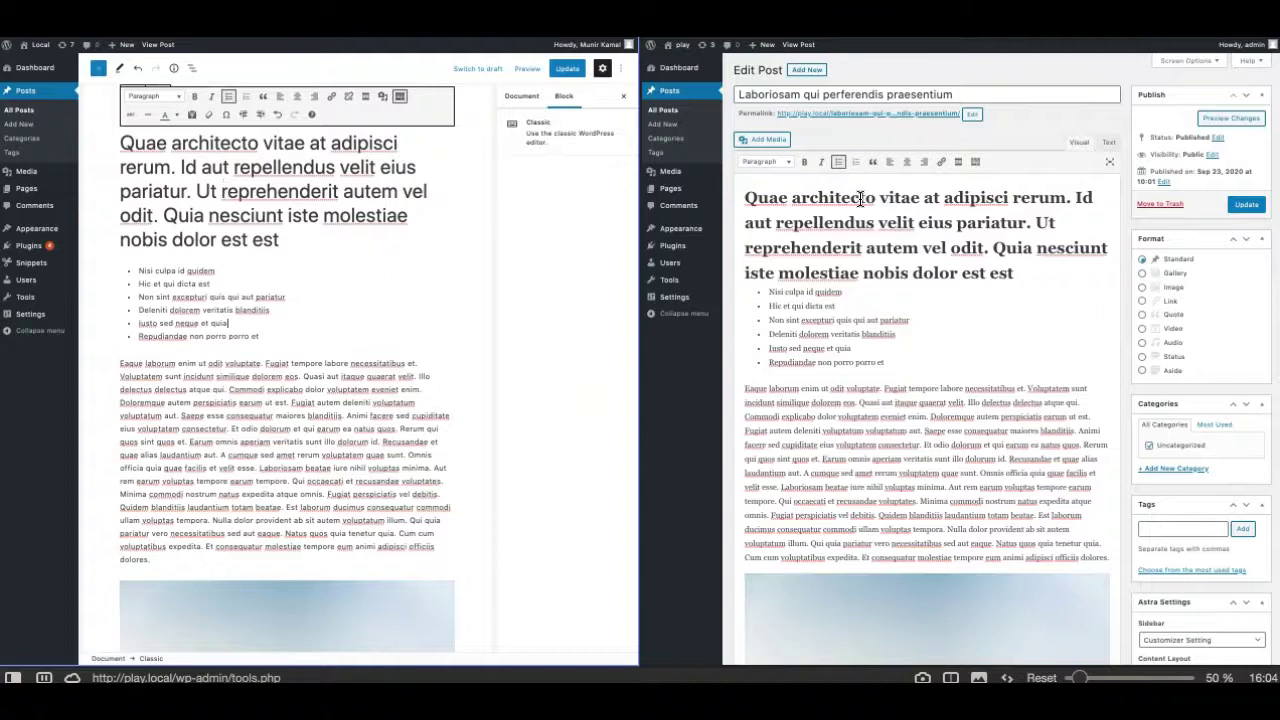
pyautogui.scroll(-3, 869, 289)
pyautogui.scroll(2, 869, 286)
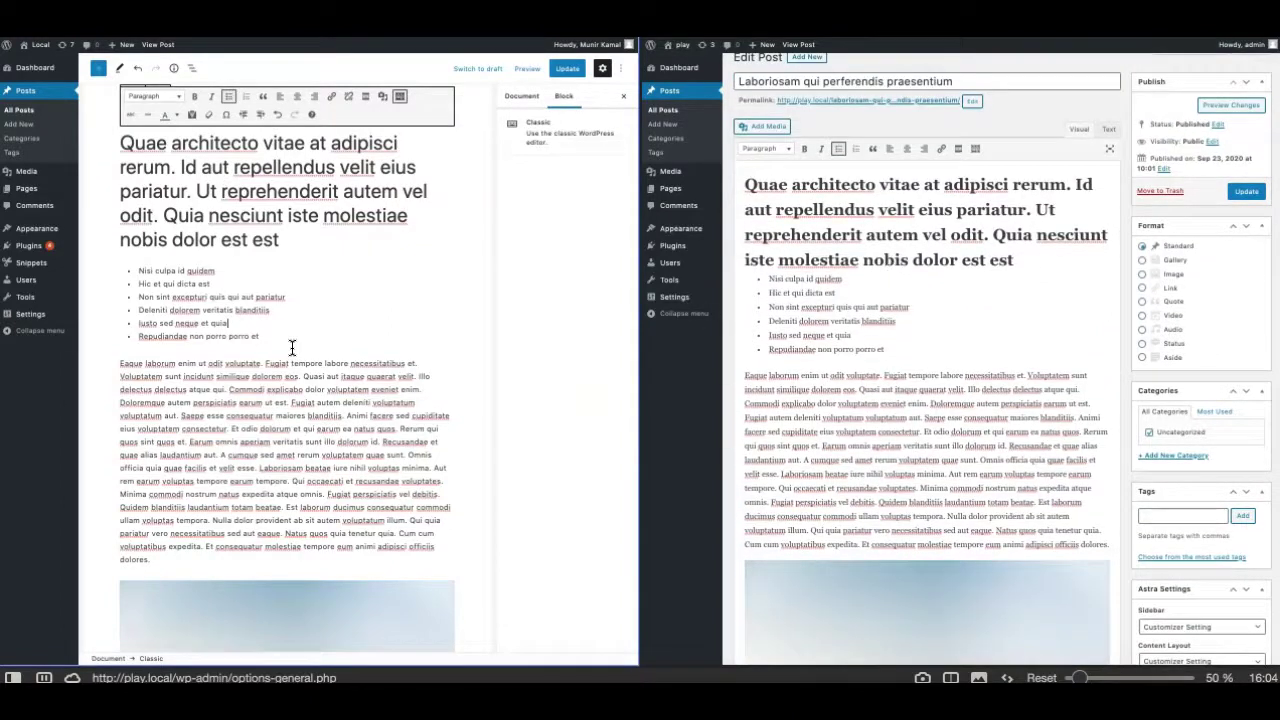
pyautogui.scroll(2, 238, 327)
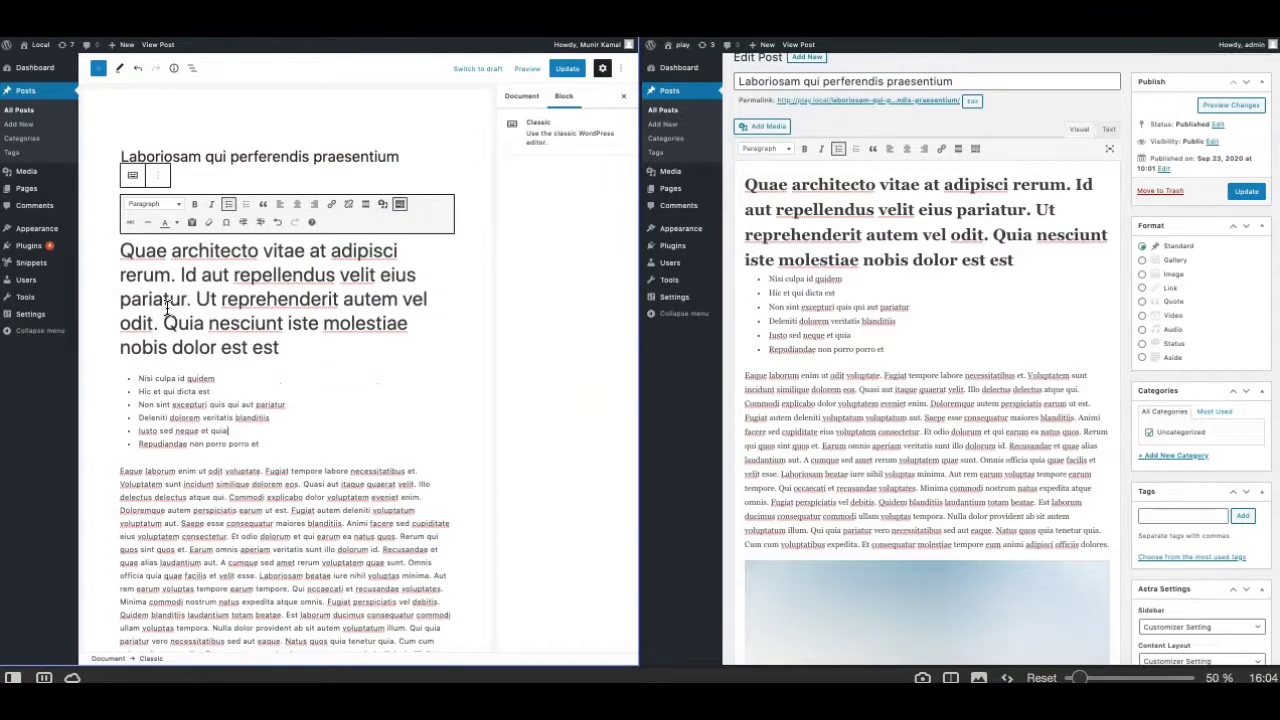
pyautogui.click(99, 265)
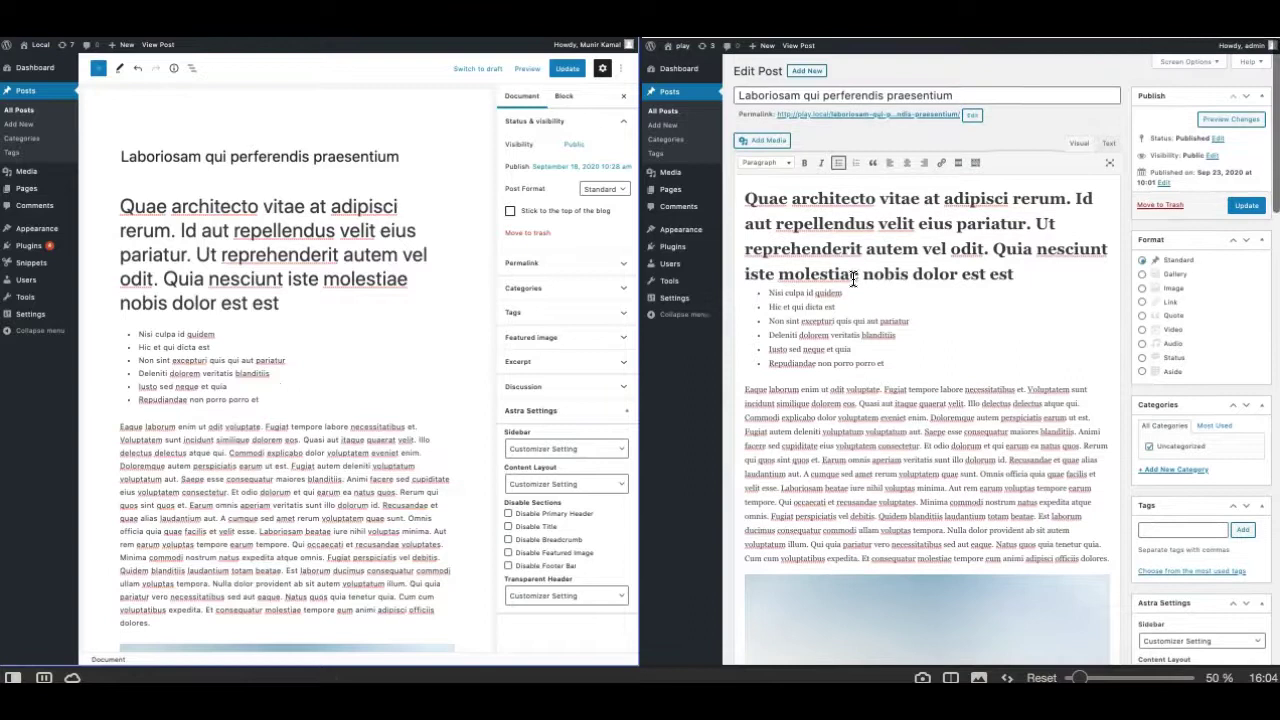
pyautogui.click(229, 277)
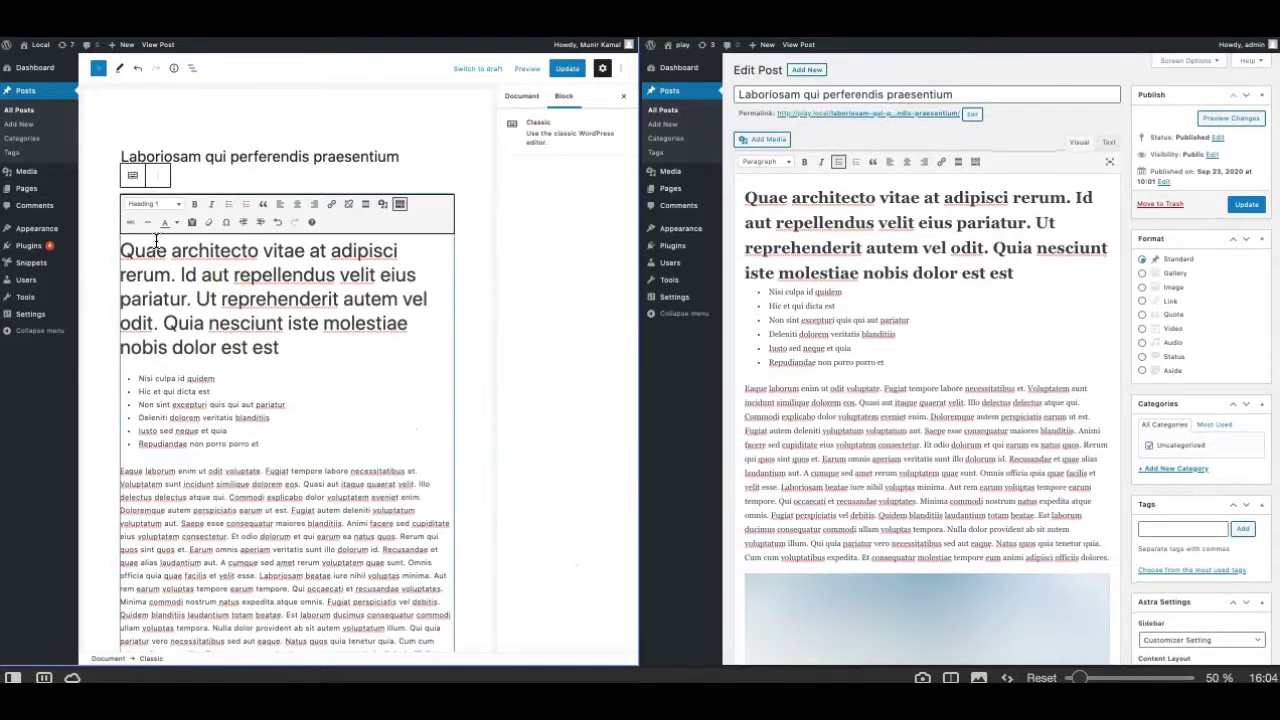
pyautogui.scroll(-2, 158, 343)
pyautogui.scroll(2, 158, 343)
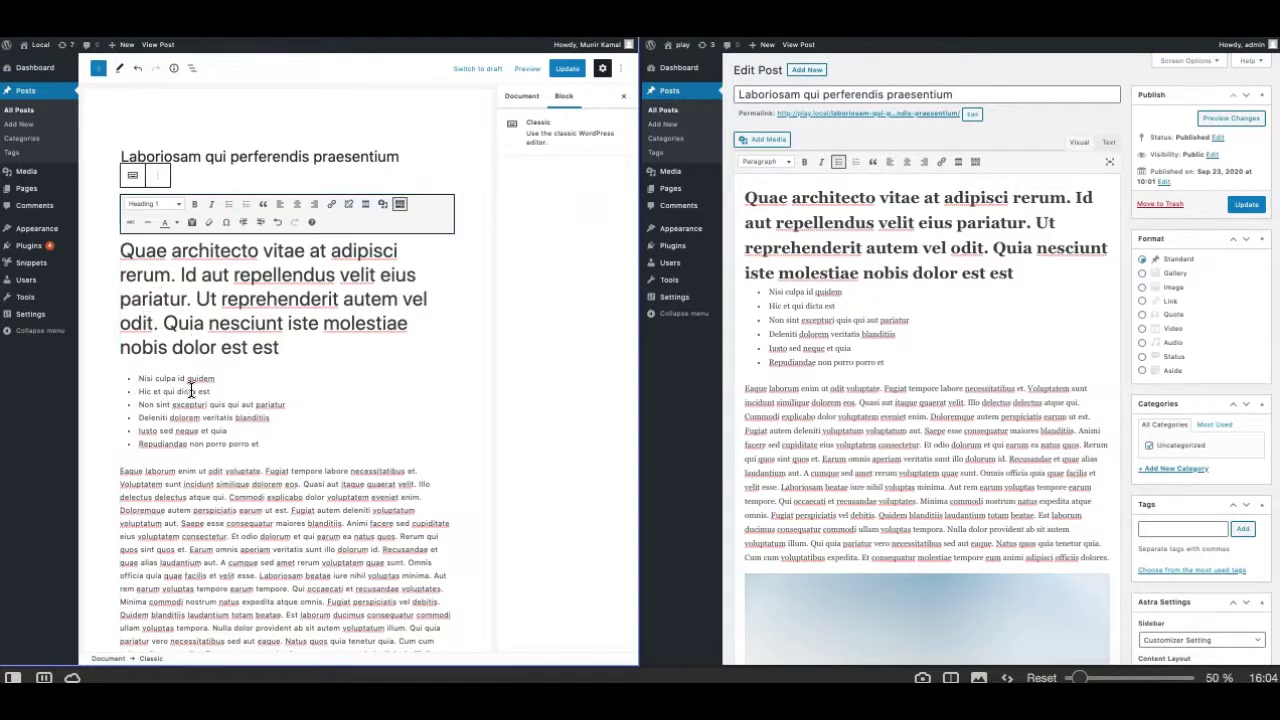
pyautogui.scroll(-10, 190, 390)
pyautogui.scroll(10, 190, 390)
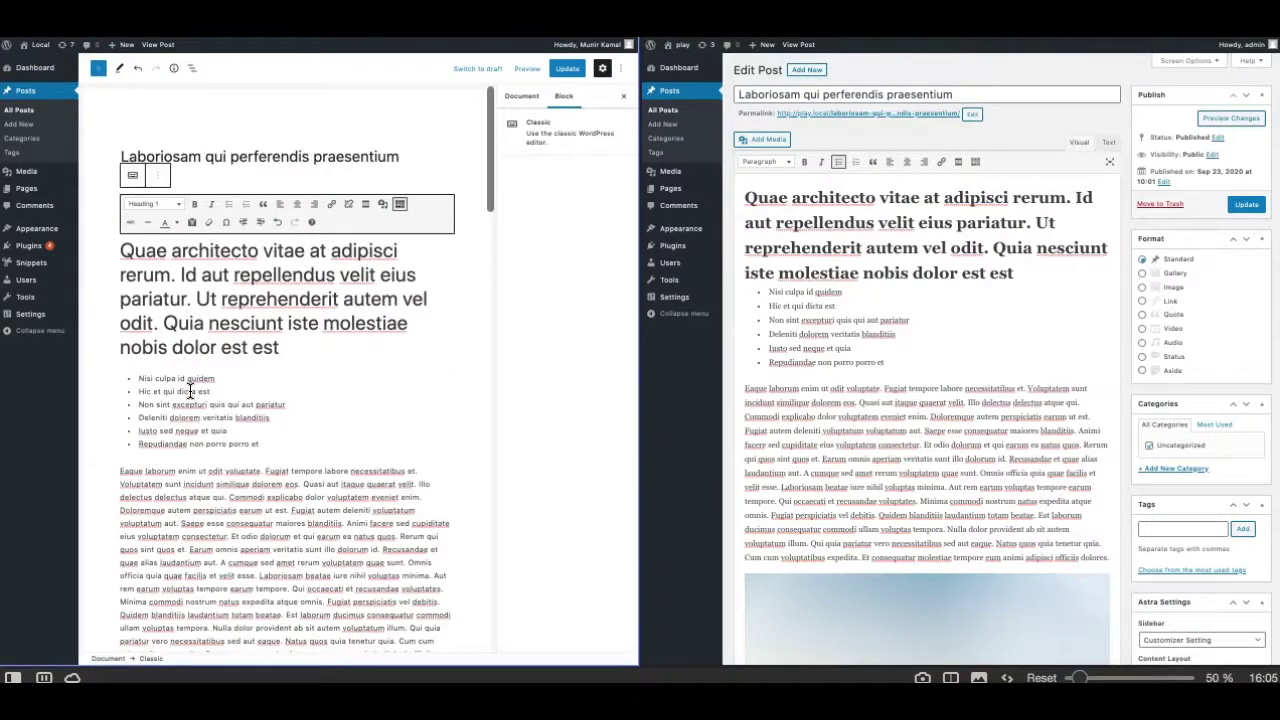
pyautogui.click(97, 297)
pyautogui.click(202, 292)
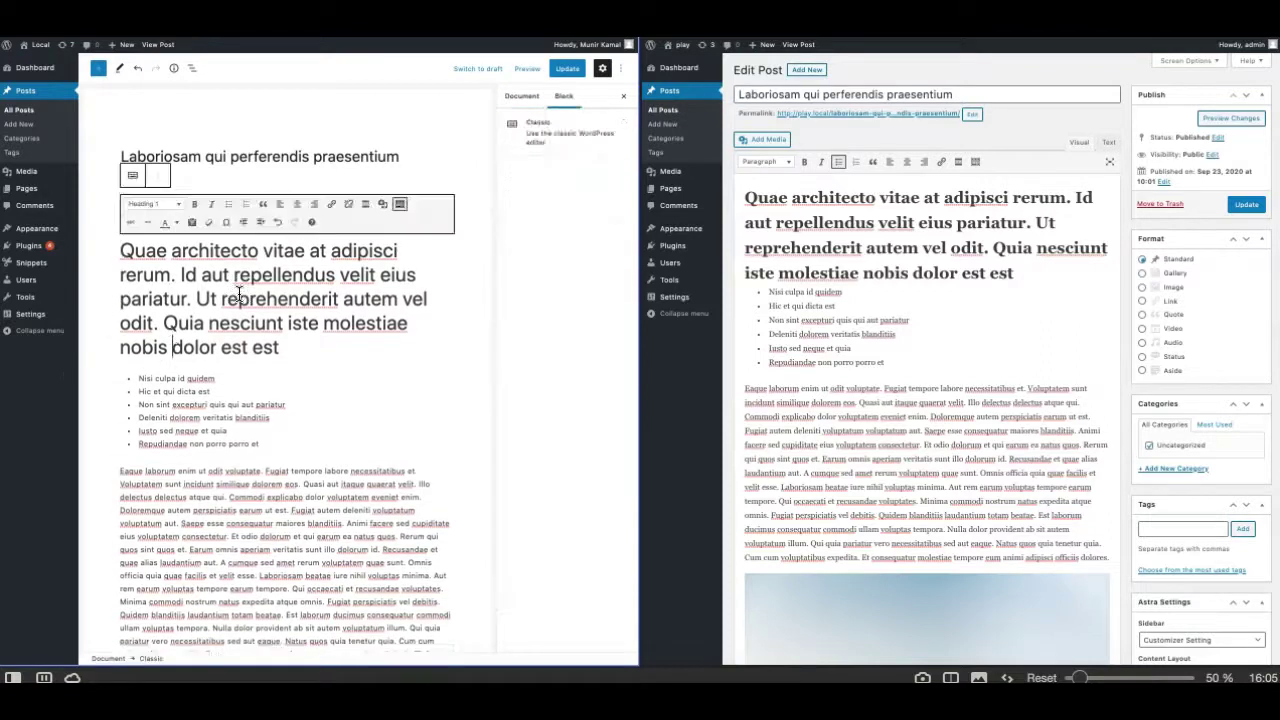
# Scroll through the side-by-side editors and briefly highlight part of the review title.
pyautogui.scroll(-12, 268, 421)
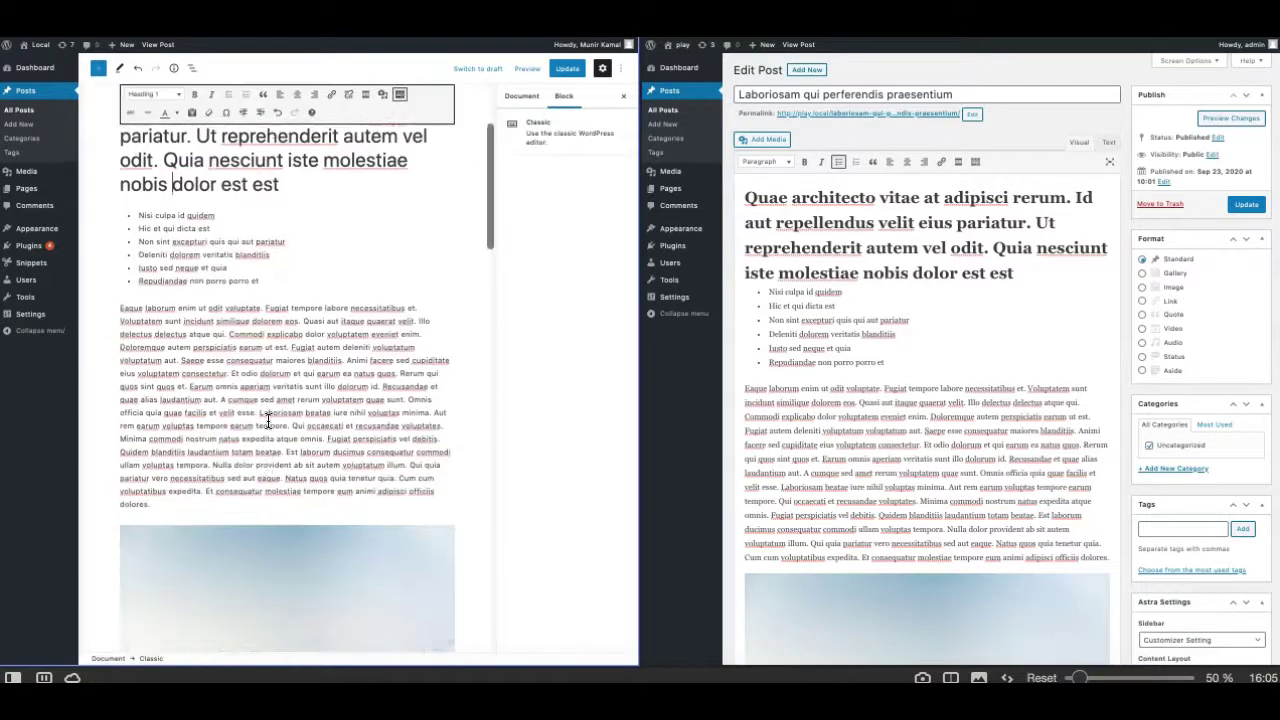
pyautogui.scroll(-12, 268, 421)
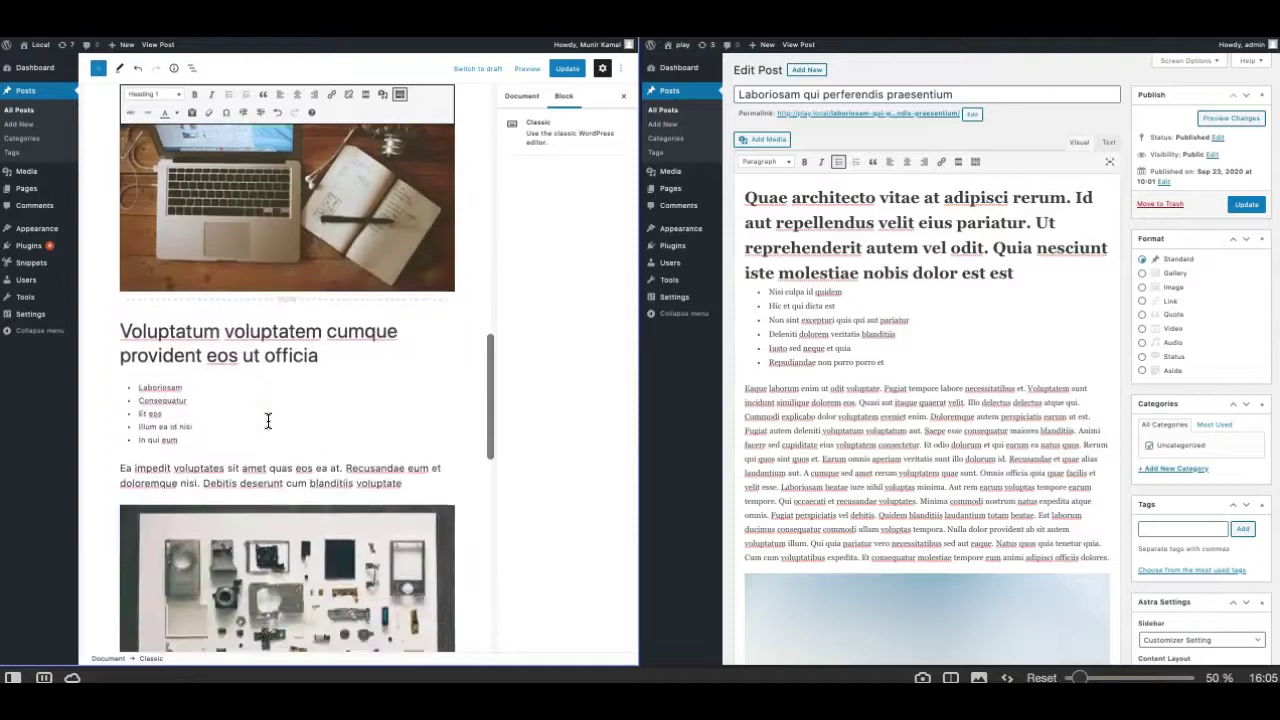
pyautogui.scroll(20, 268, 421)
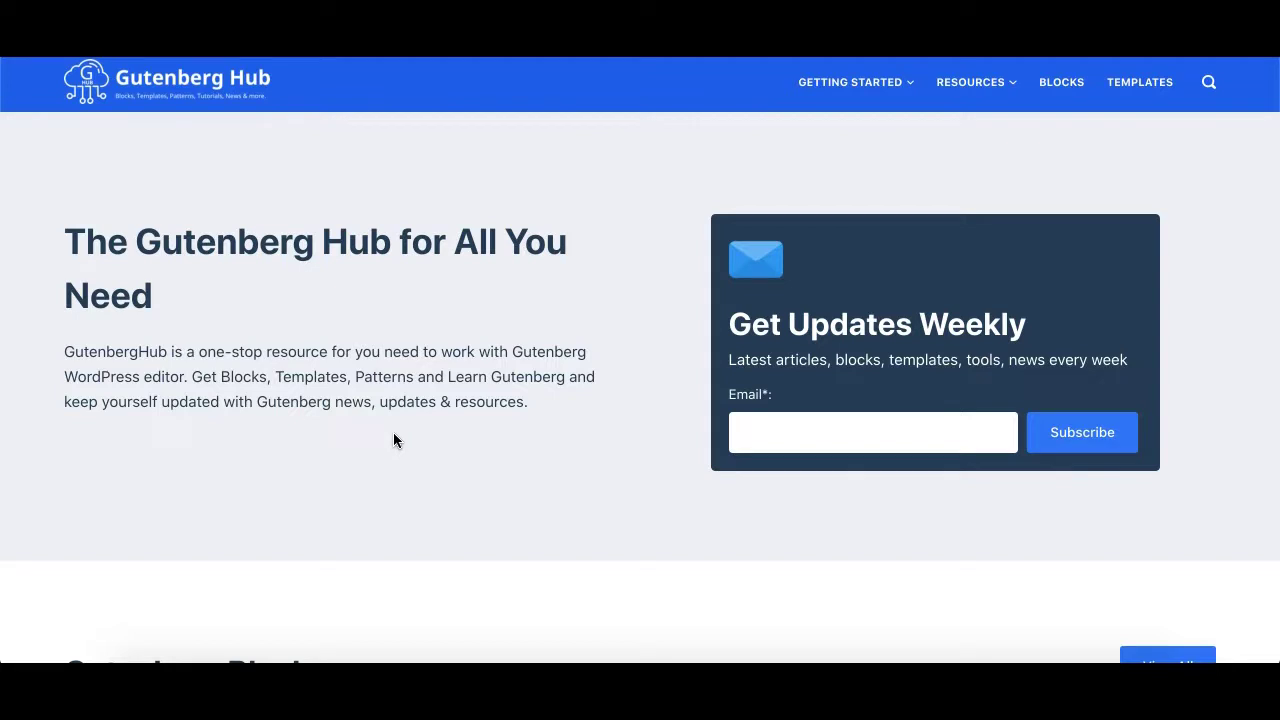
pyautogui.scroll(-5, 394, 438)
pyautogui.scroll(-3, 393, 438)
pyautogui.scroll(3, 393, 438)
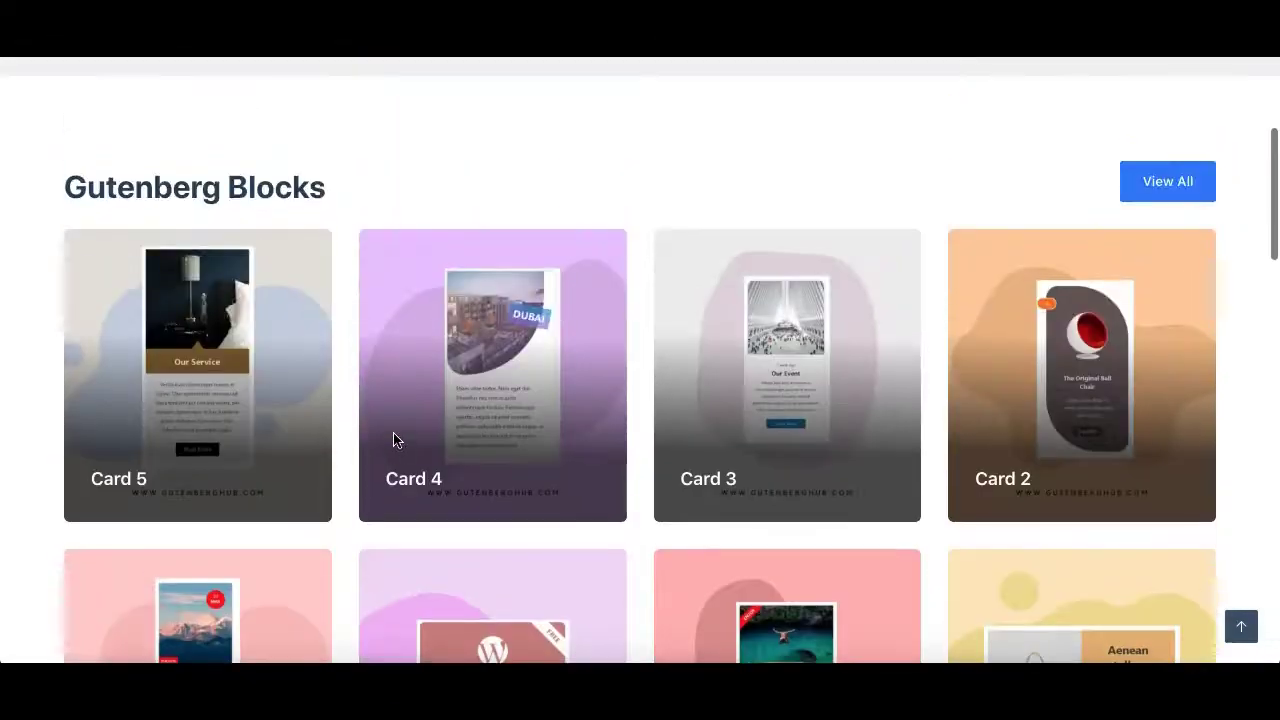
pyautogui.scroll(-6, 337, 445)
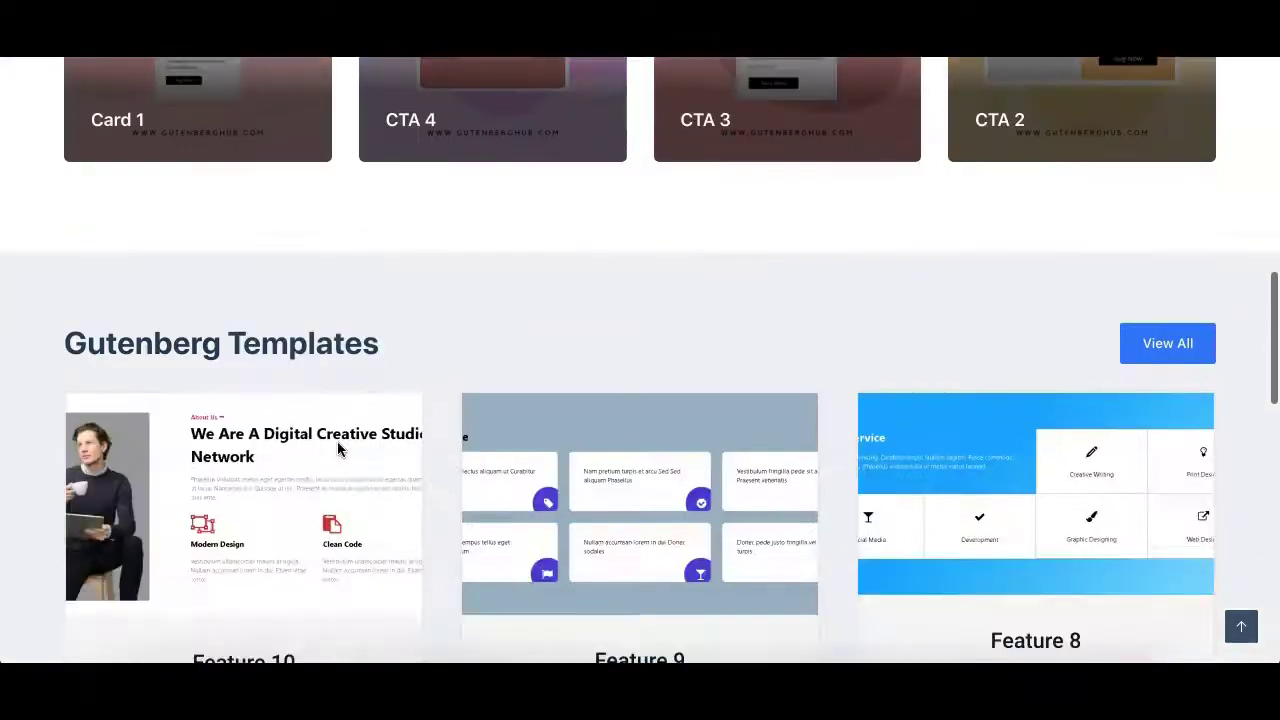
pyautogui.scroll(-3, 337, 441)
pyautogui.scroll(-8, 250, 608)
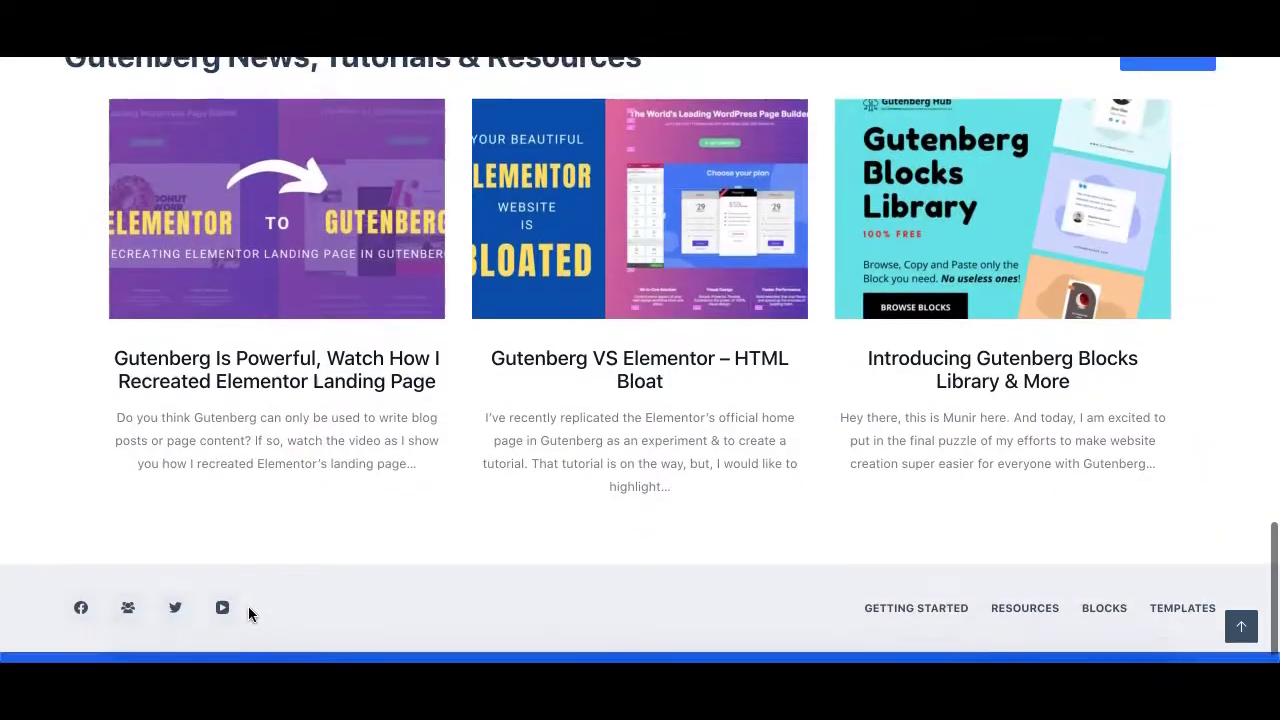
pyautogui.scroll(20, 249, 613)
pyautogui.scroll(-1, 248, 613)
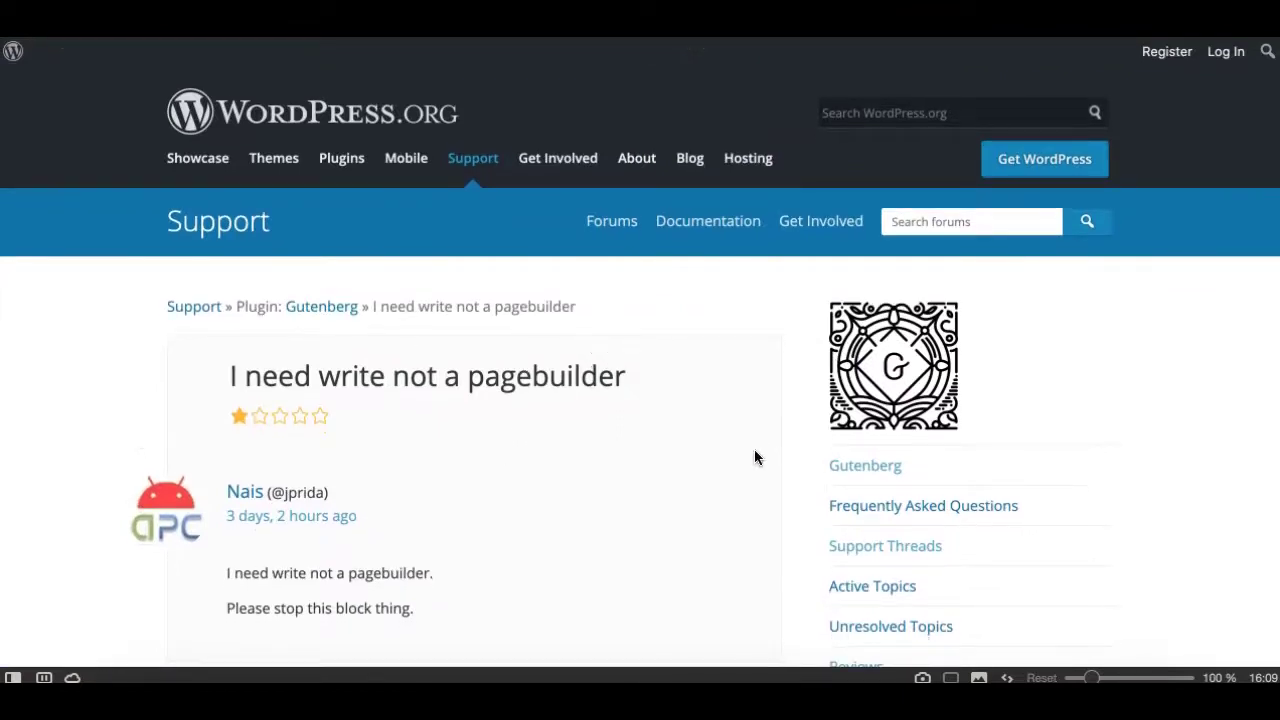
pyautogui.scroll(-1, 751, 455)
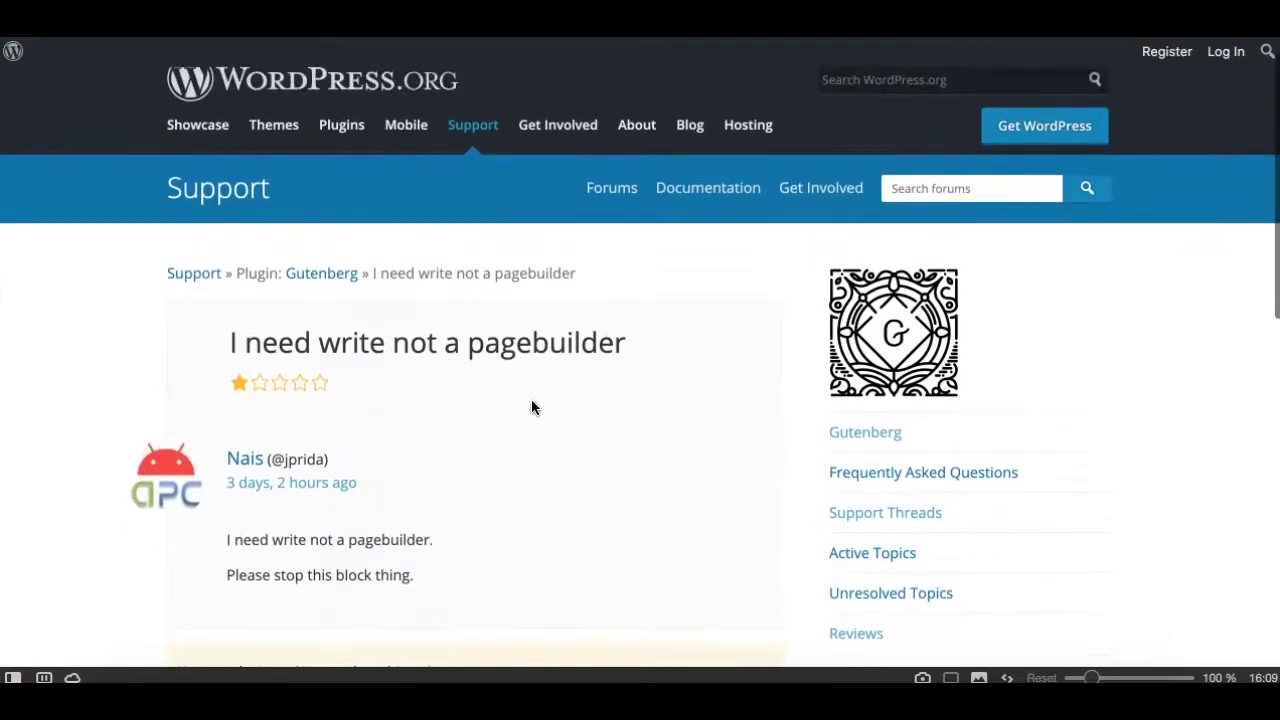
pyautogui.moveTo(331, 336); pyautogui.dragTo(592, 345)
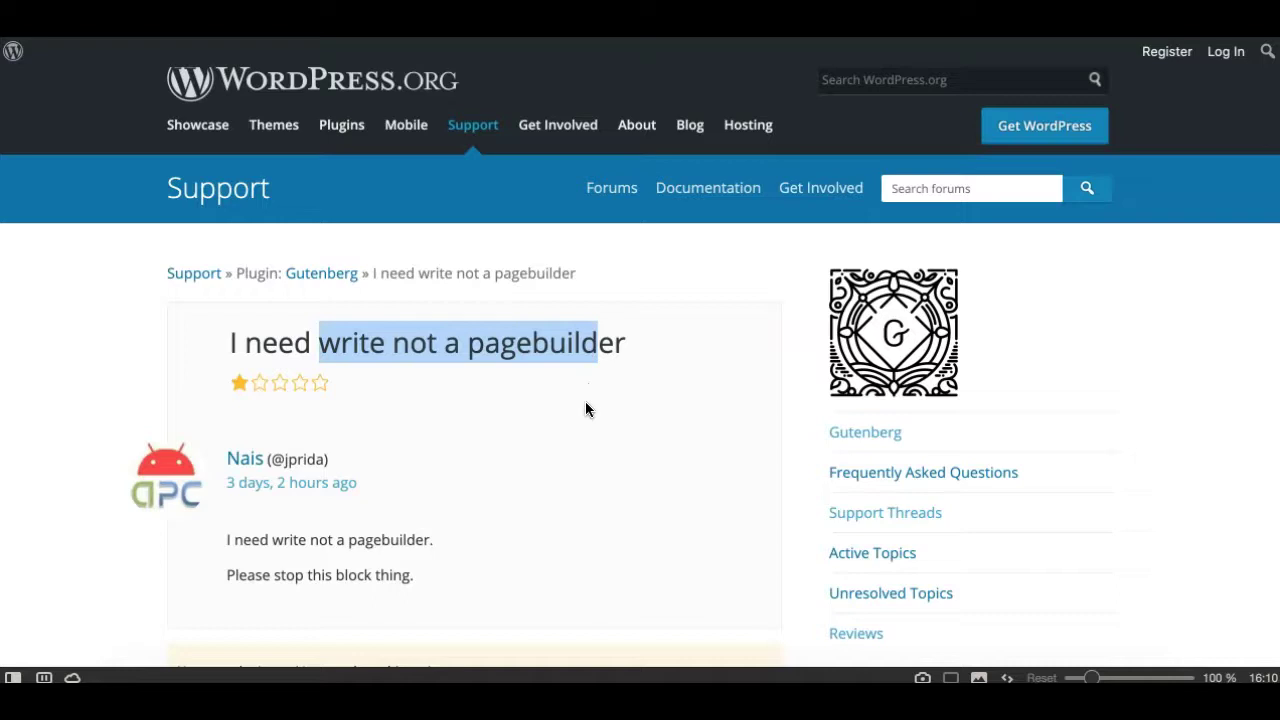
pyautogui.click(535, 347)
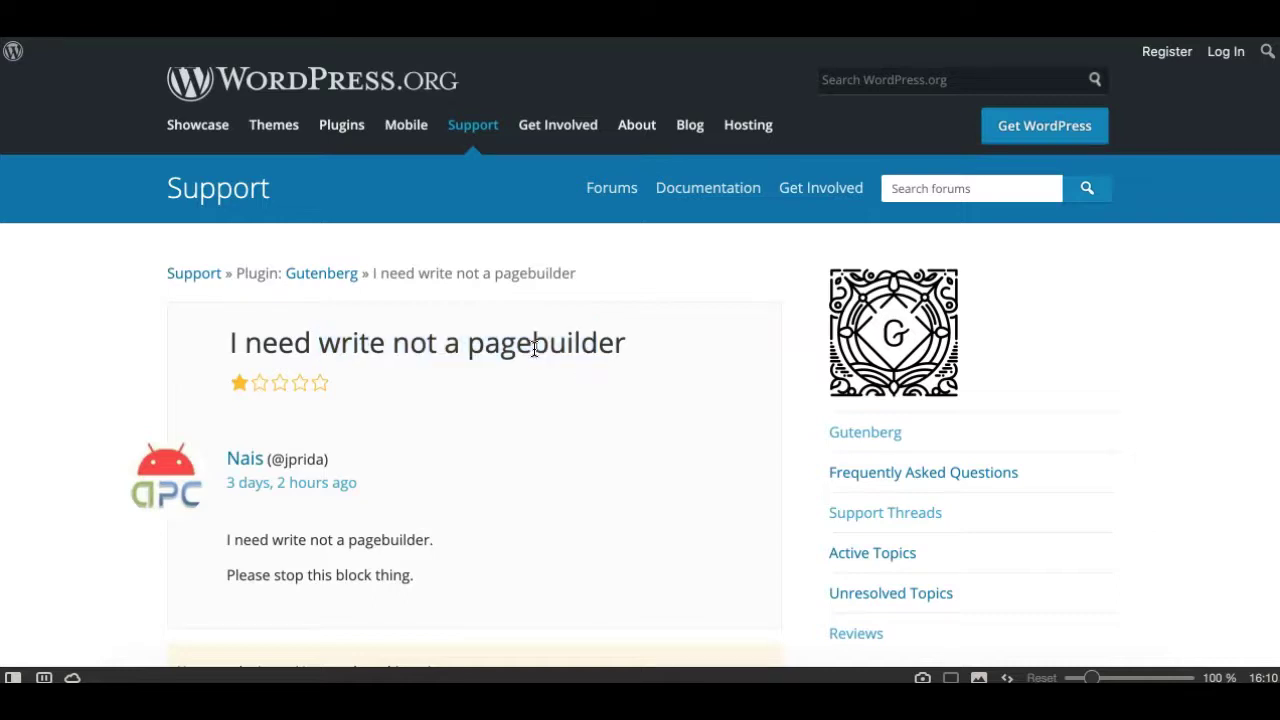
# Read through the Classic Editor plugin page description, then return to the WordPress editors.
pyautogui.click(1050, 18)
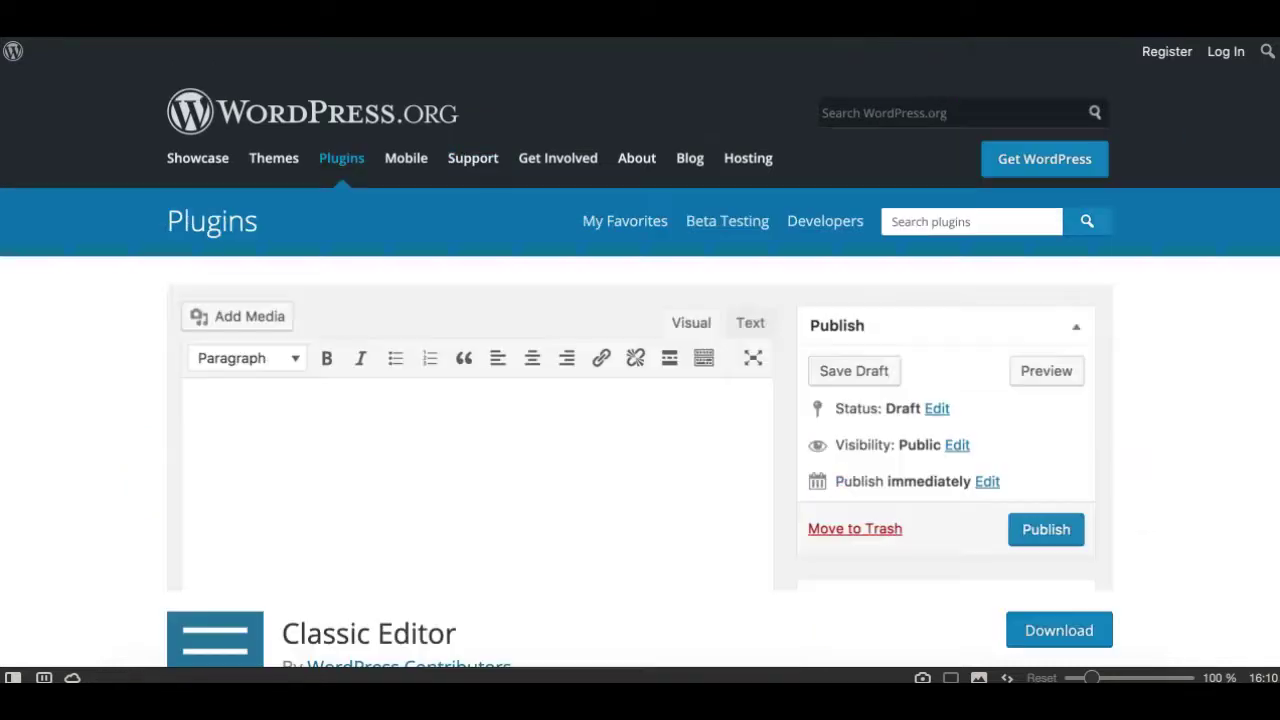
pyautogui.scroll(-3, 500, 420)
pyautogui.moveTo(300, 470); pyautogui.dragTo(498, 472)
pyautogui.scroll(-2, 597, 497)
pyautogui.scroll(4, 637, 409)
pyautogui.scroll(-6, 560, 494)
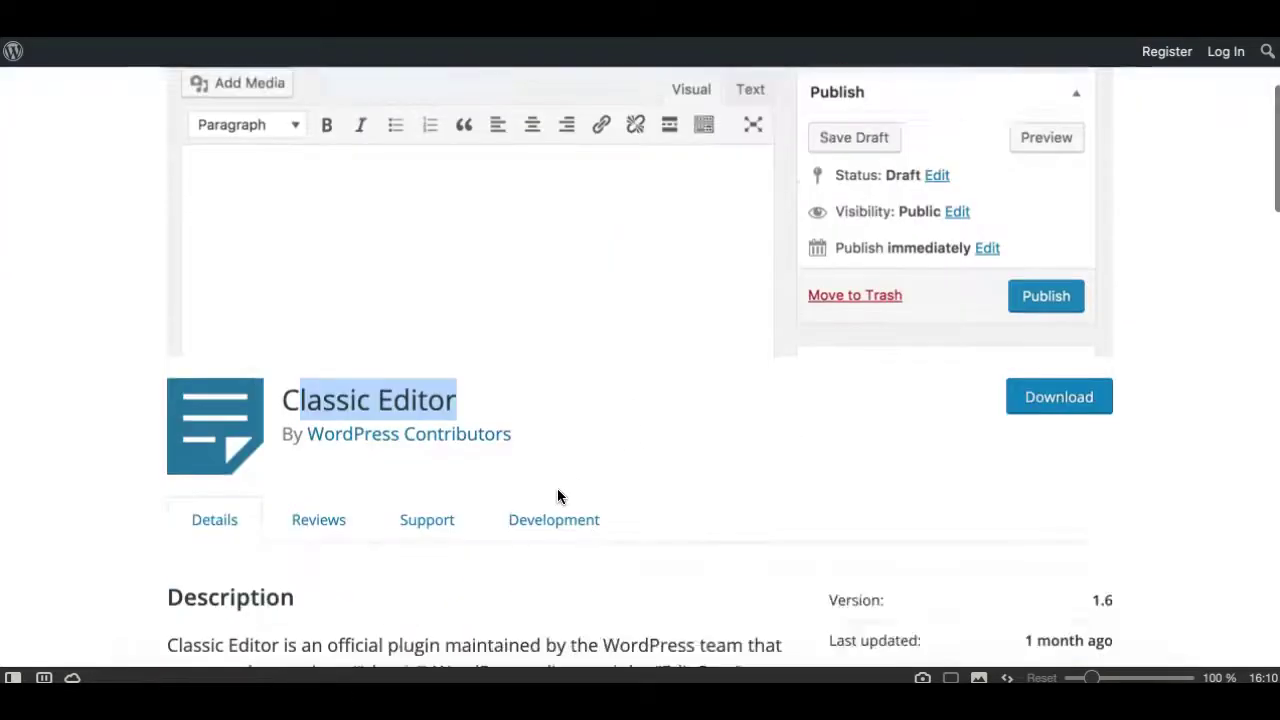
pyautogui.scroll(-6, 557, 488)
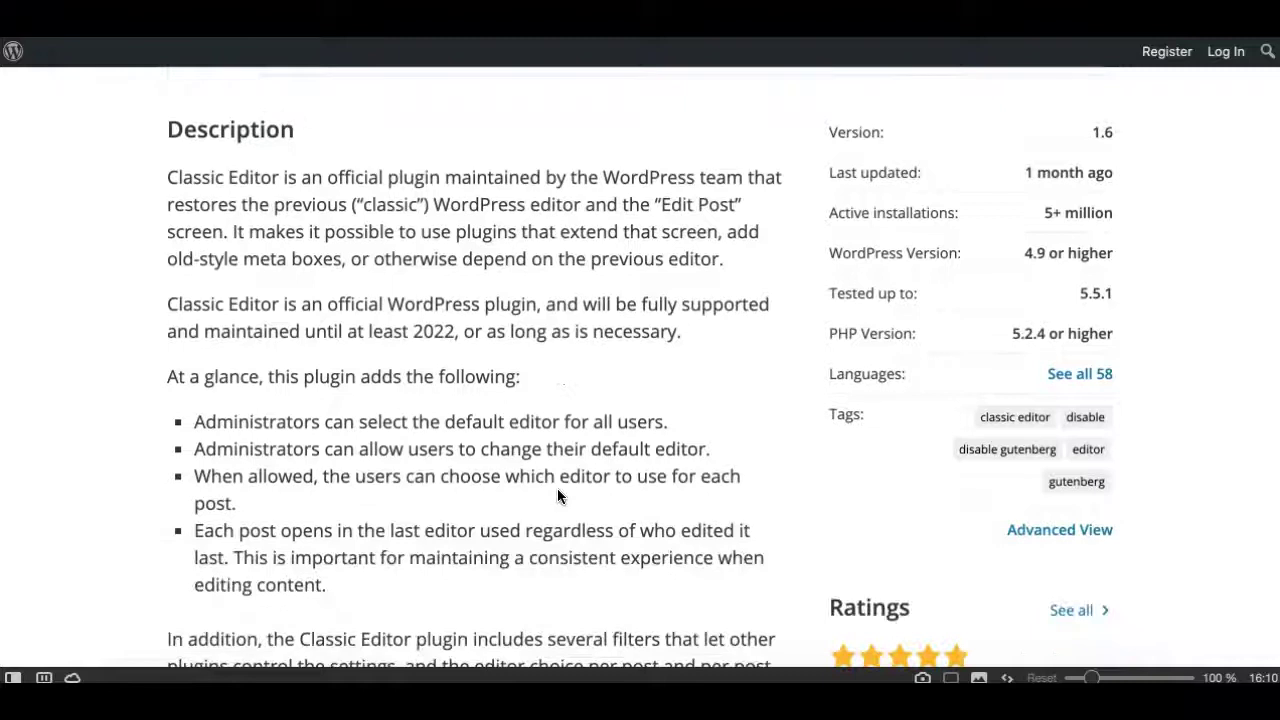
pyautogui.scroll(3, 510, 234)
pyautogui.scroll(-5, 510, 234)
pyautogui.scroll(7, 574, 194)
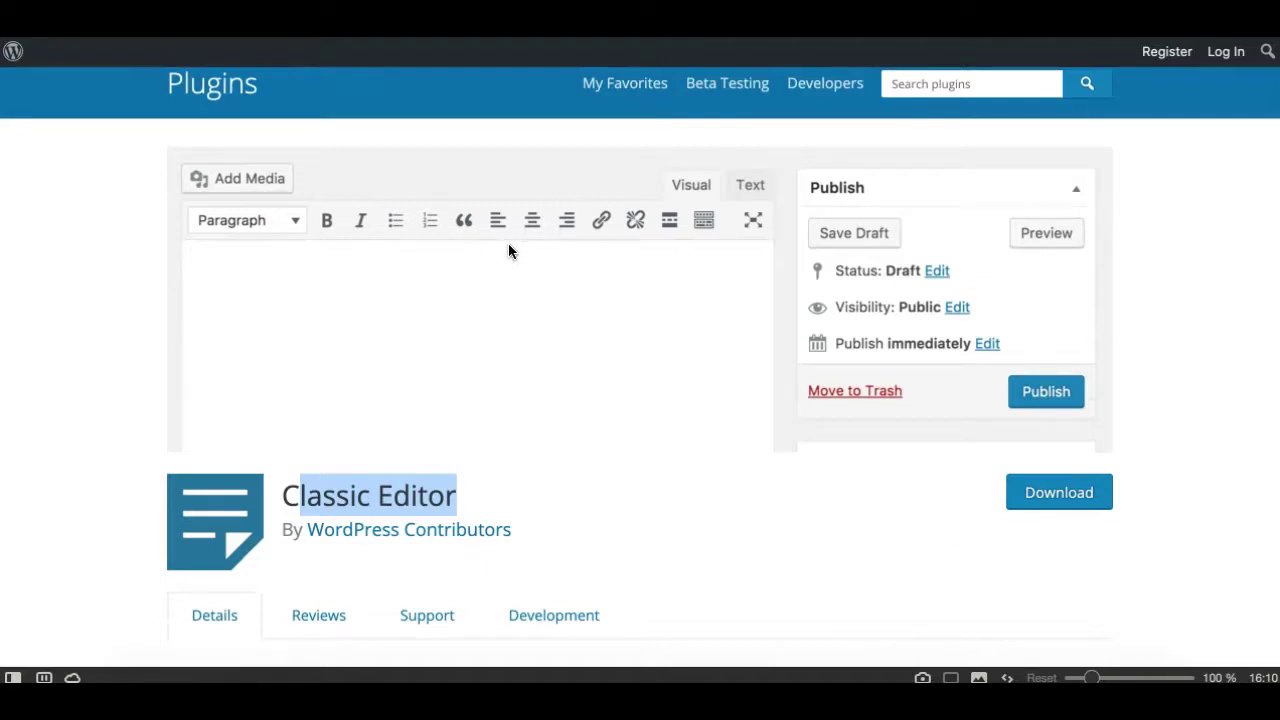
pyautogui.scroll(3, 508, 251)
pyautogui.hotkey('alt', 'Tab')
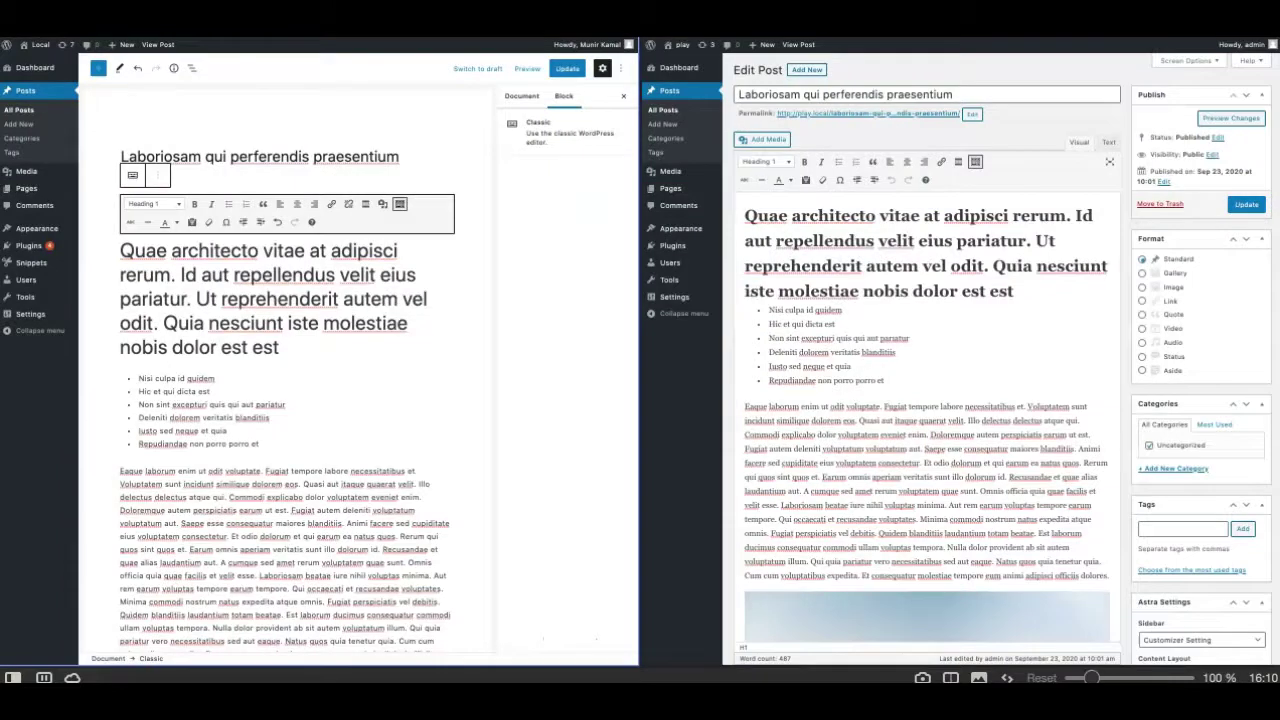
pyautogui.click(289, 284)
pyautogui.click(264, 316)
pyautogui.click(113, 302)
pyautogui.click(178, 302)
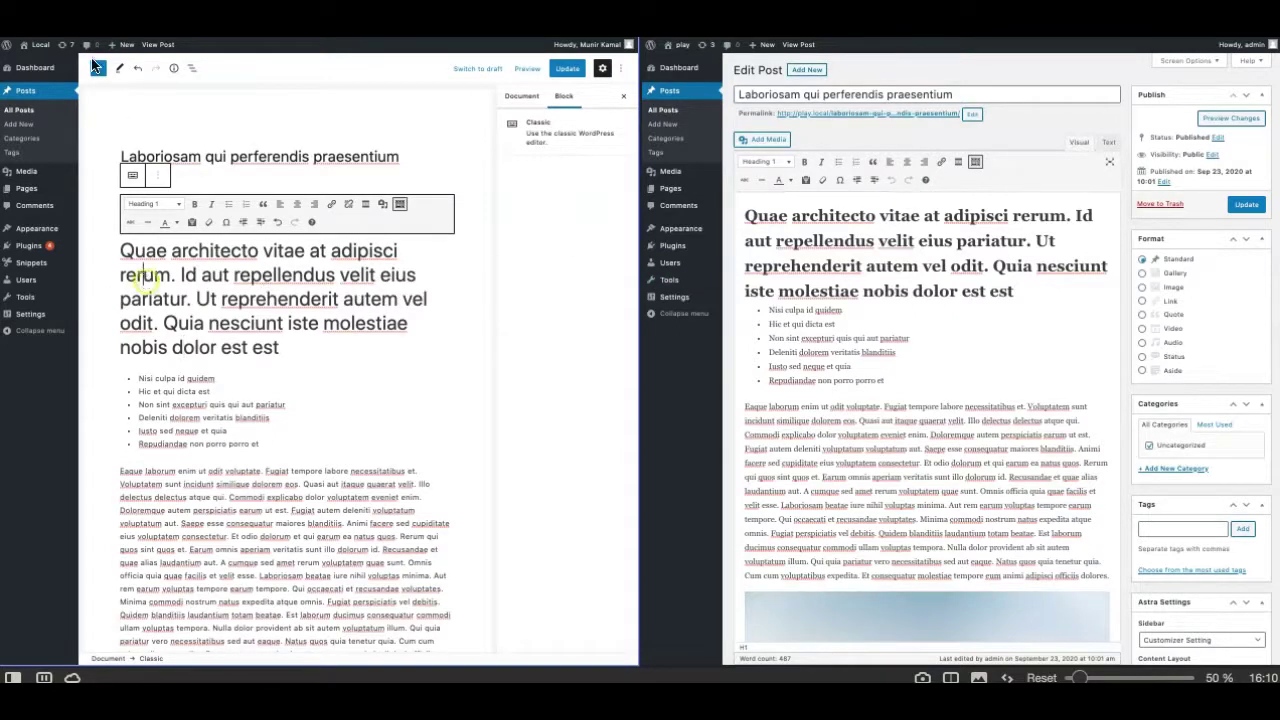
pyautogui.click(144, 274)
pyautogui.scroll(-3, 363, 452)
pyautogui.scroll(3, 361, 451)
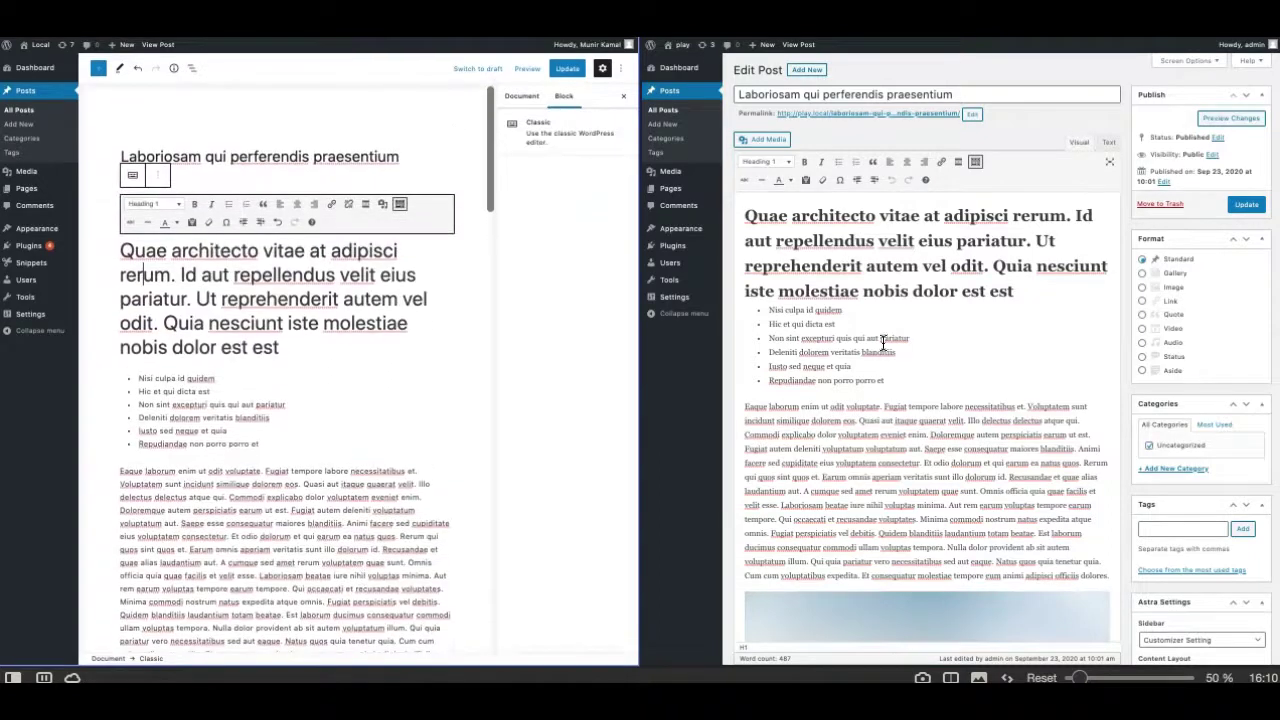
pyautogui.scroll(-2, 882, 403)
pyautogui.scroll(-2, 882, 403)
pyautogui.scroll(3, 882, 403)
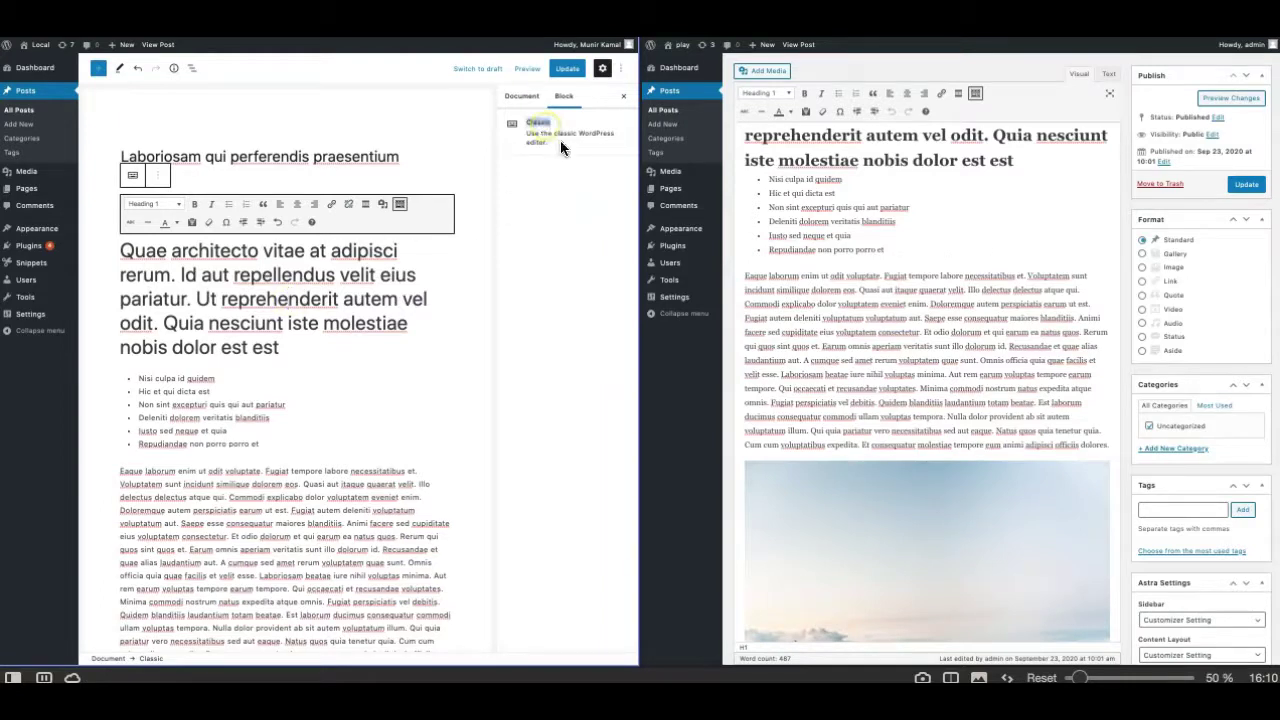
pyautogui.tripleClick(252, 318)
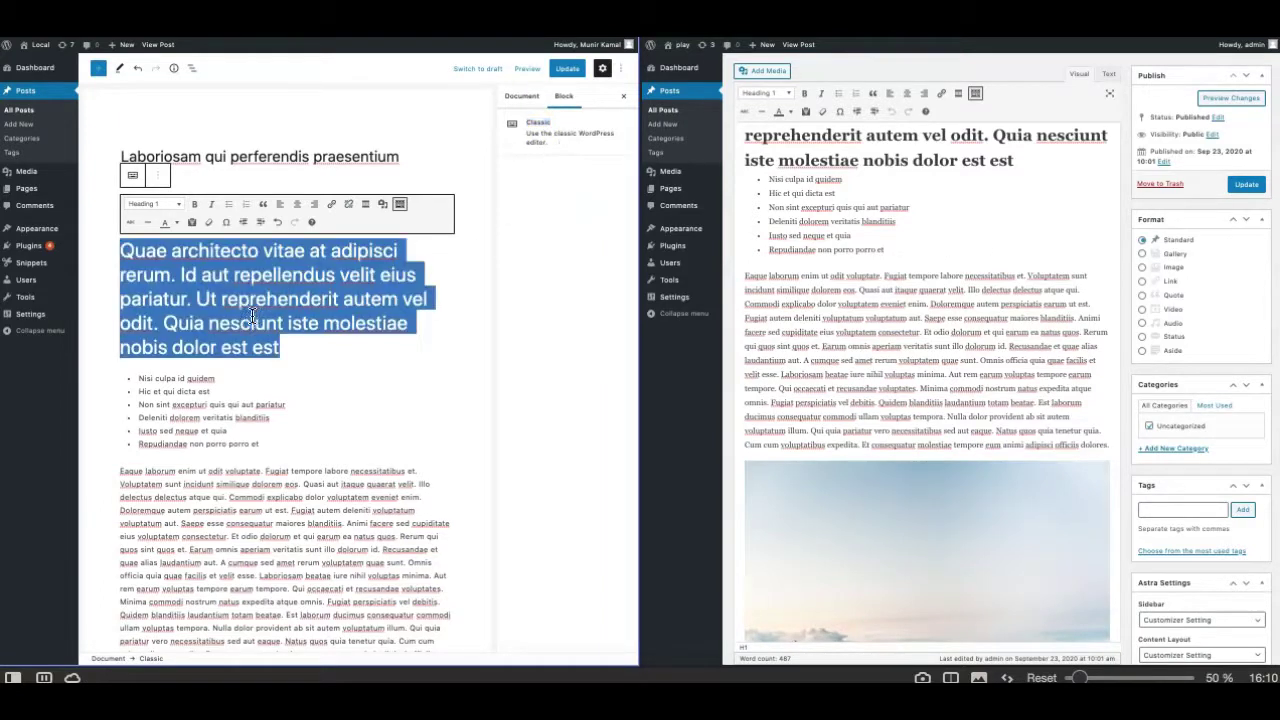
pyautogui.click(284, 313)
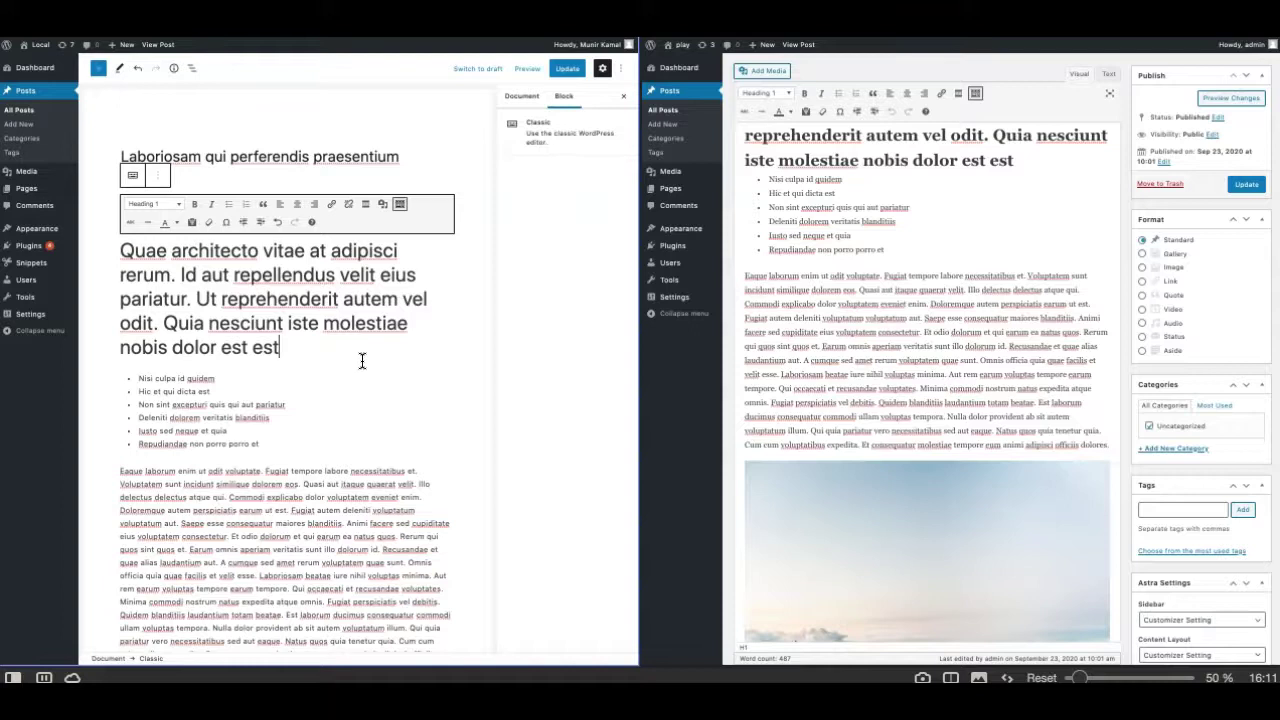
pyautogui.scroll(-1, 363, 371)
pyautogui.scroll(1, 363, 371)
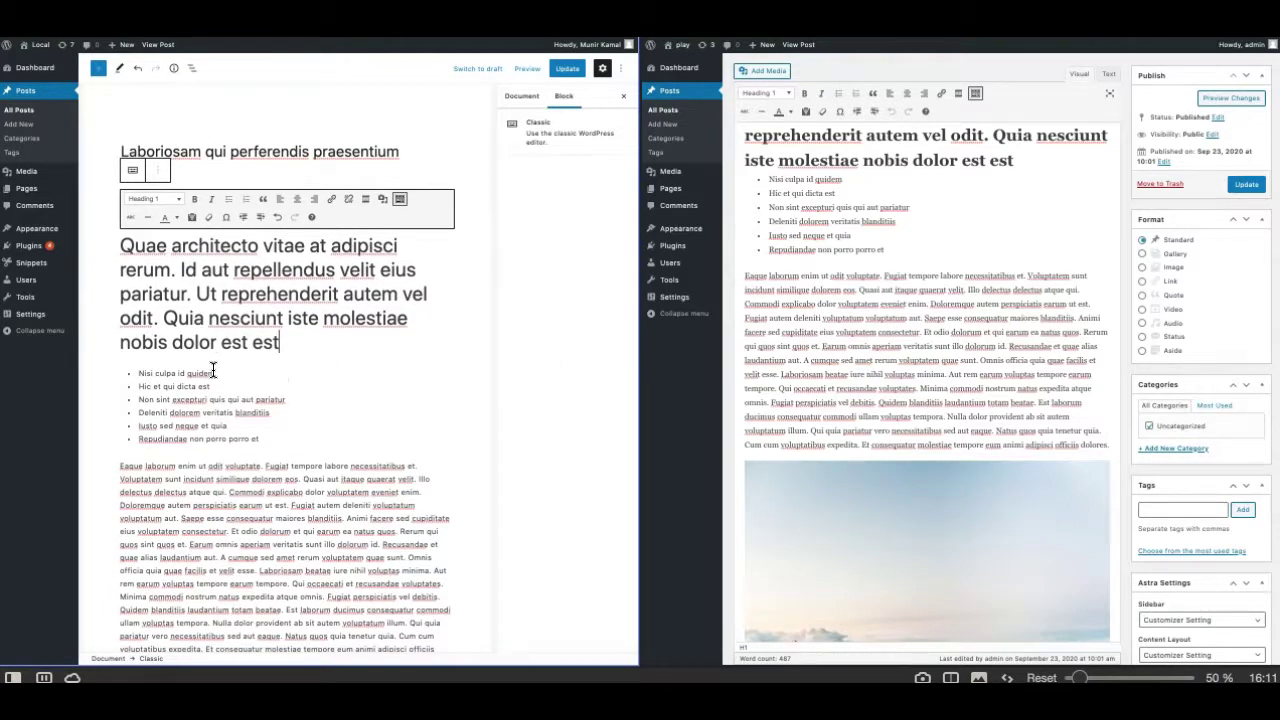
pyautogui.click(222, 293)
pyautogui.doubleClick(172, 325)
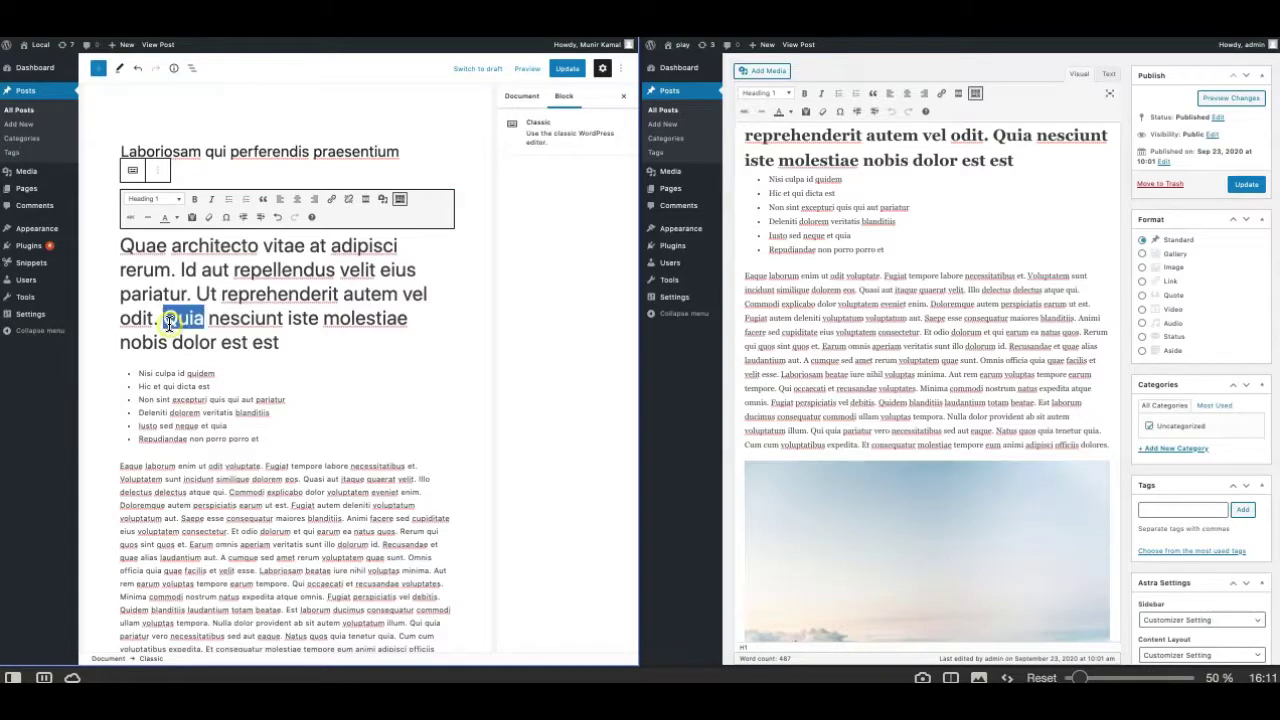
pyautogui.click(236, 336)
pyautogui.scroll(-5, 278, 355)
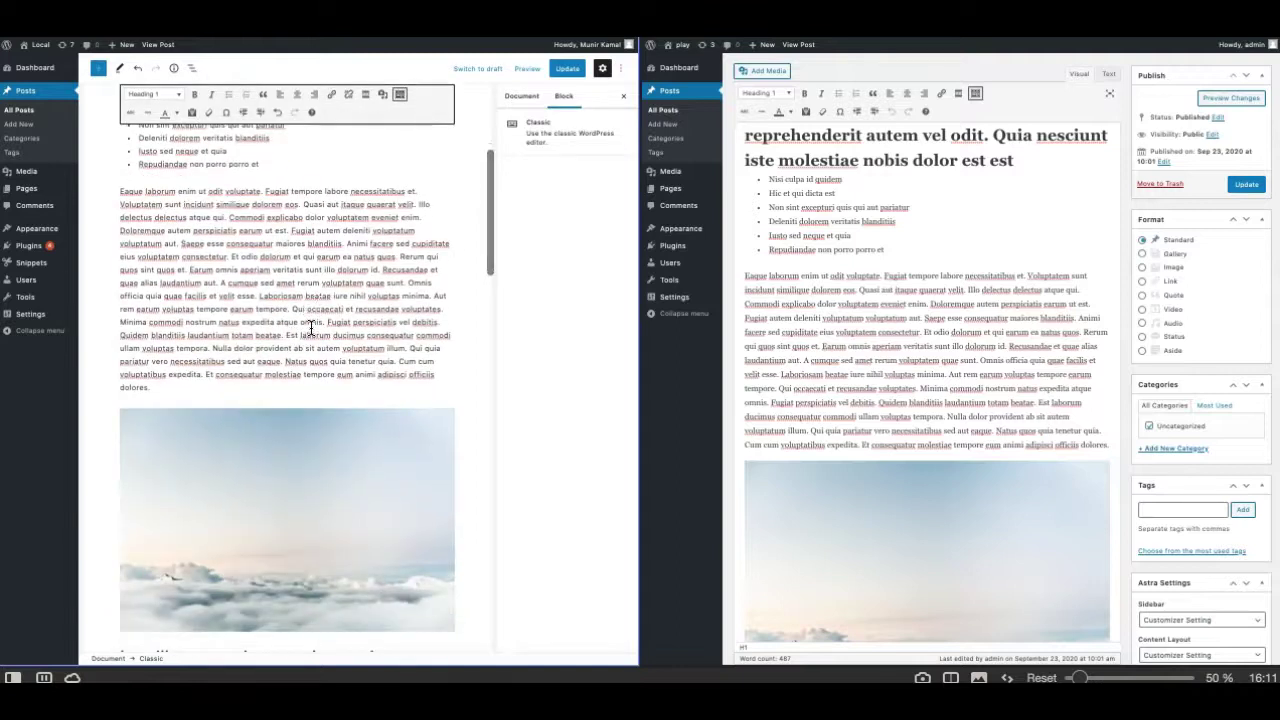
pyautogui.scroll(-3, 309, 323)
pyautogui.click(297, 388)
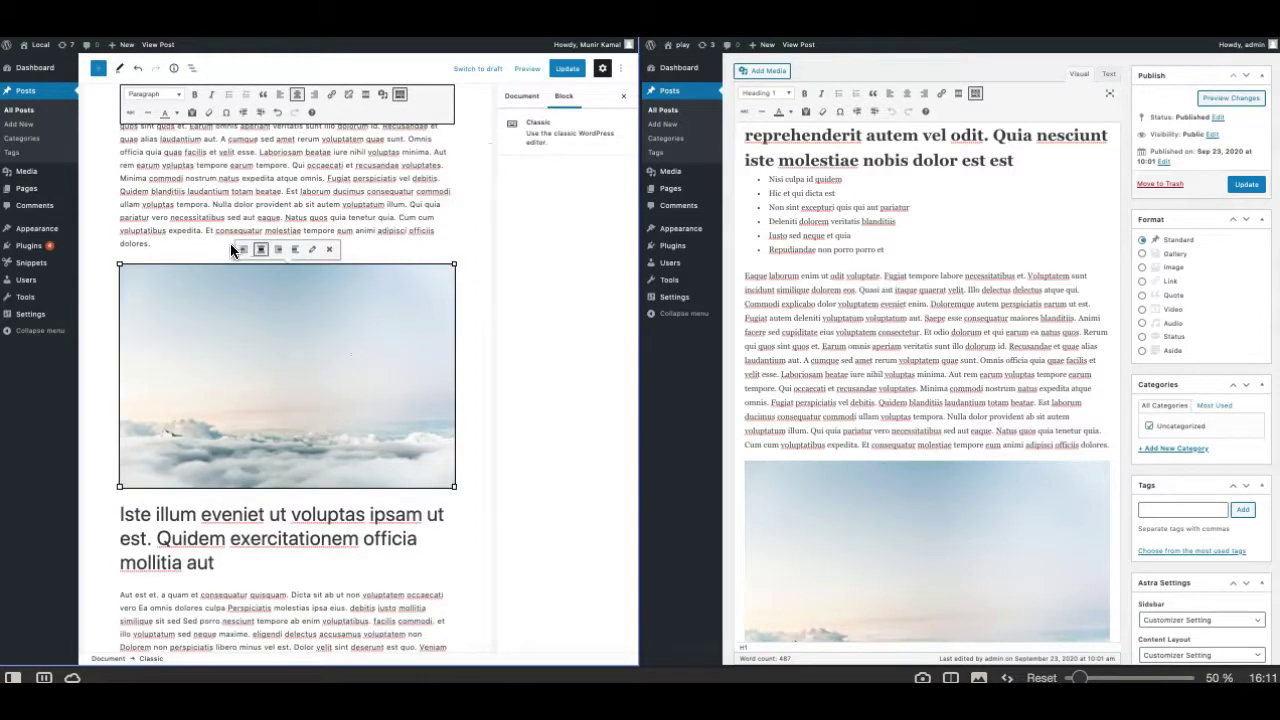
pyautogui.scroll(-2, 860, 423)
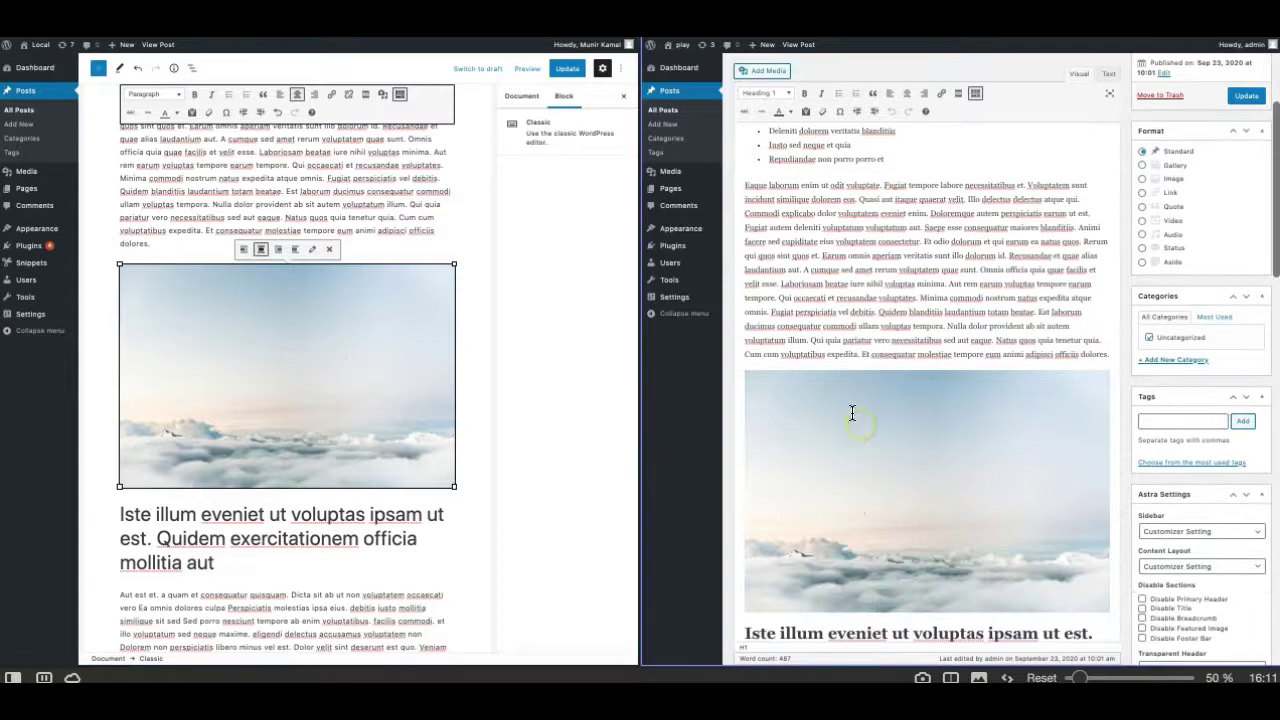
pyautogui.click(860, 423)
pyautogui.scroll(-6, 900, 420)
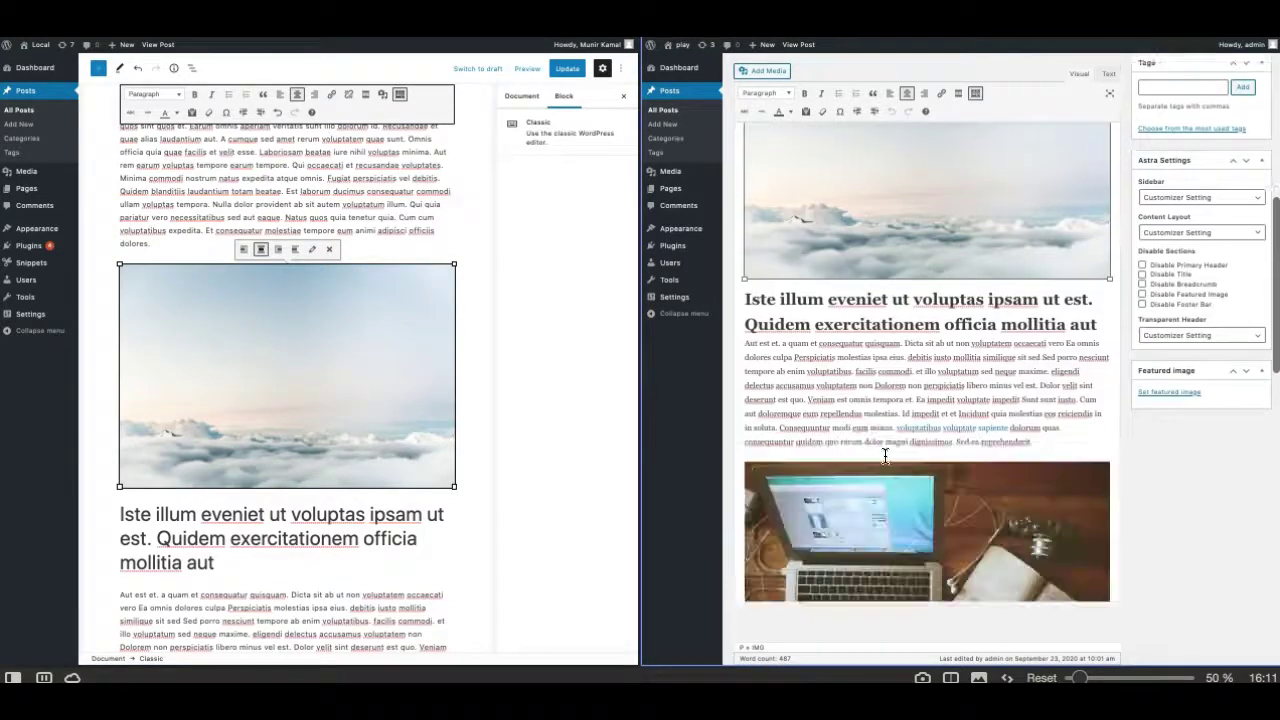
pyautogui.click(363, 190)
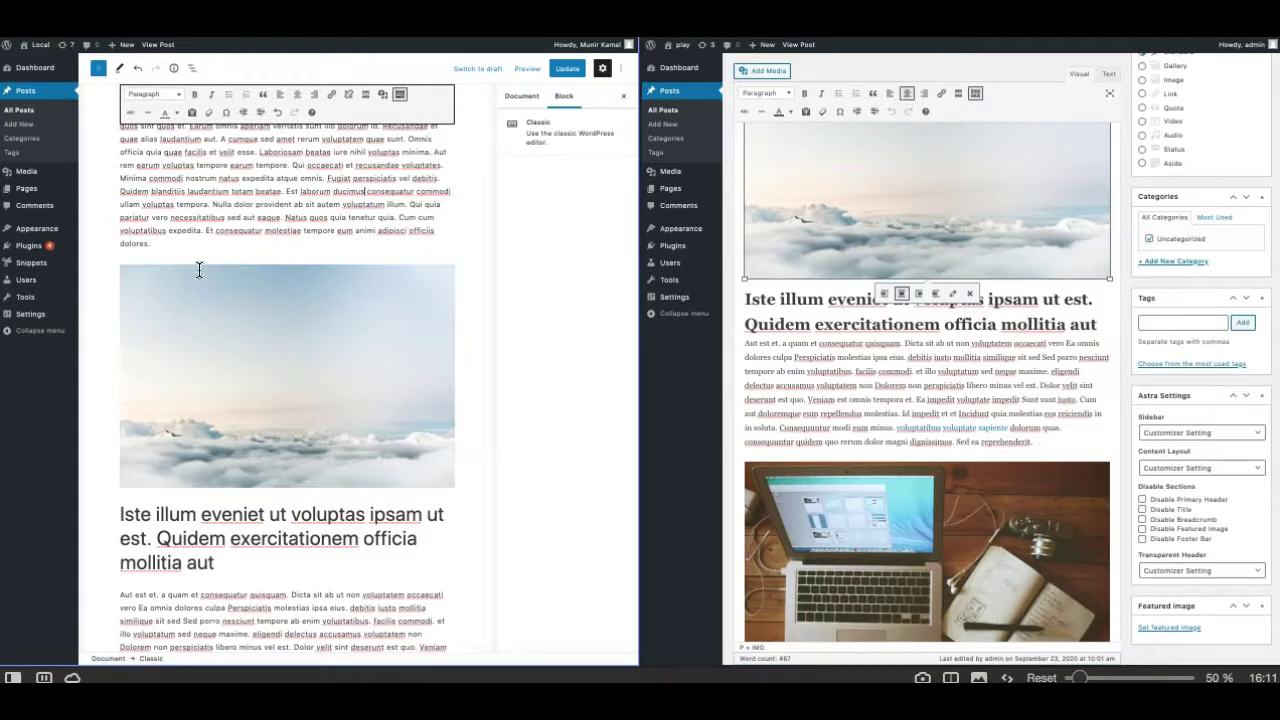
pyautogui.scroll(3, 204, 406)
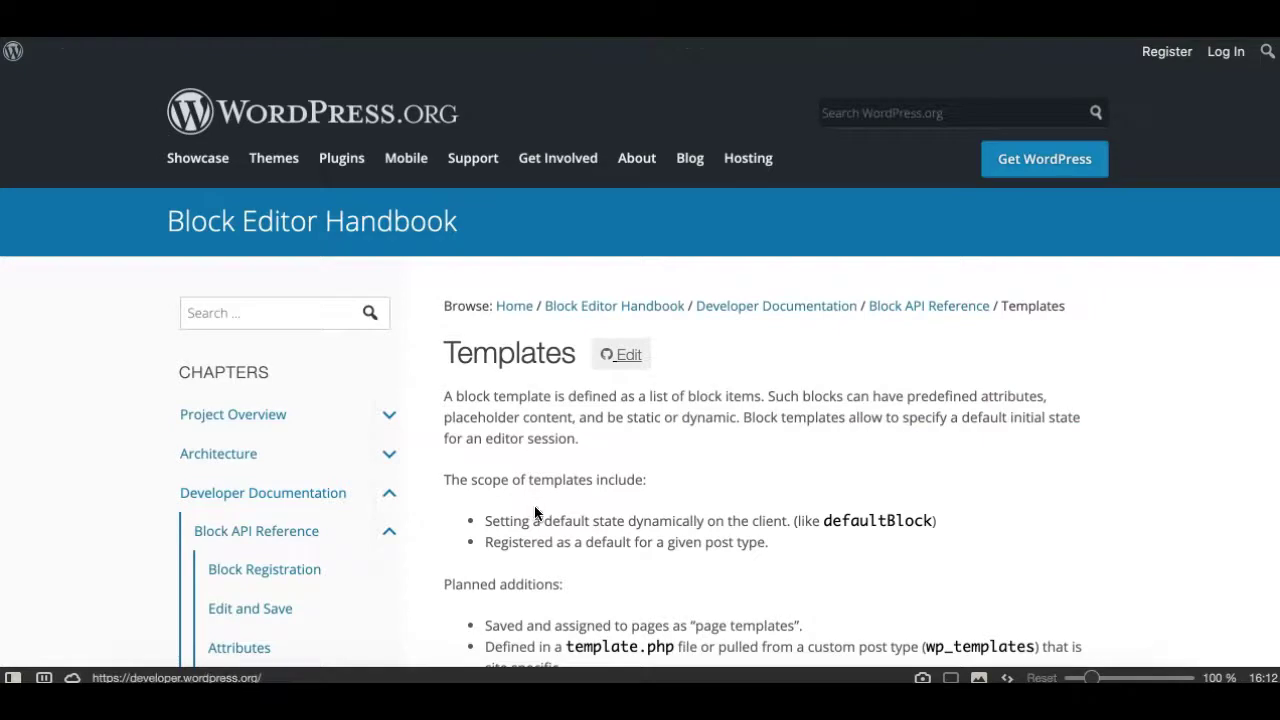
# Scroll through the handbook's Templates page and jump to its Locking section anchor.
pyautogui.scroll(-3, 550, 529)
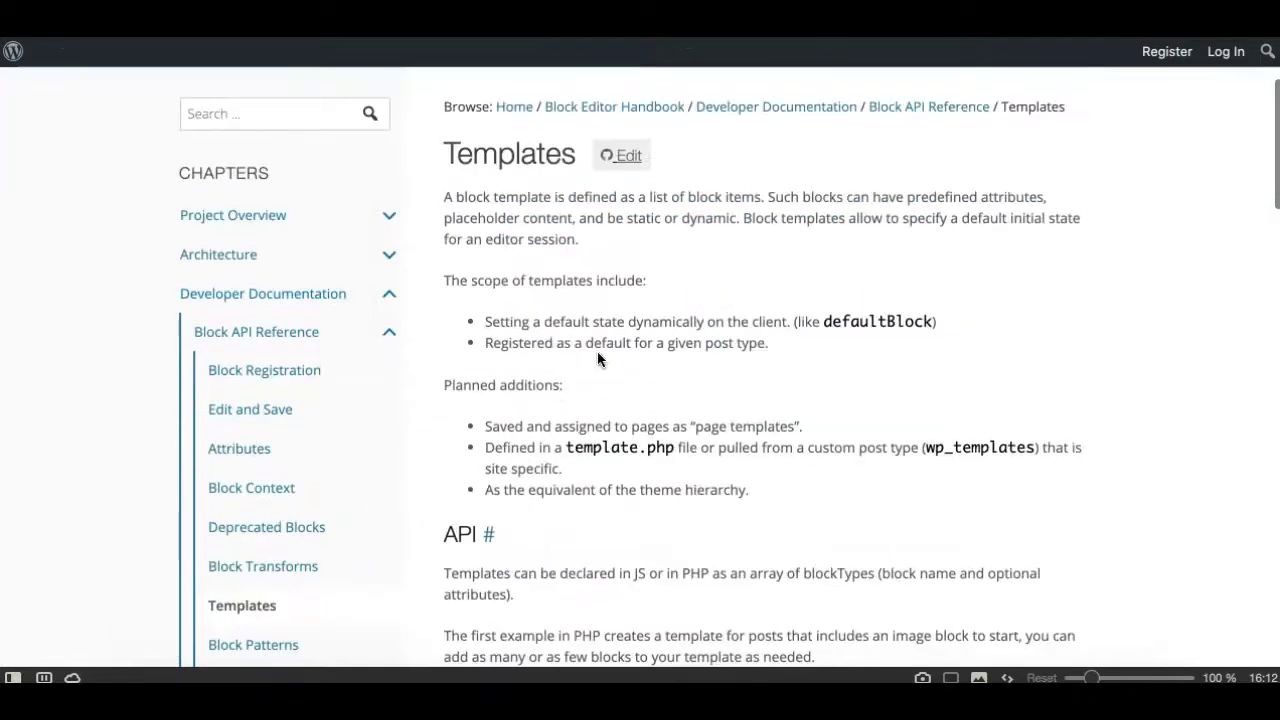
pyautogui.scroll(3, 565, 337)
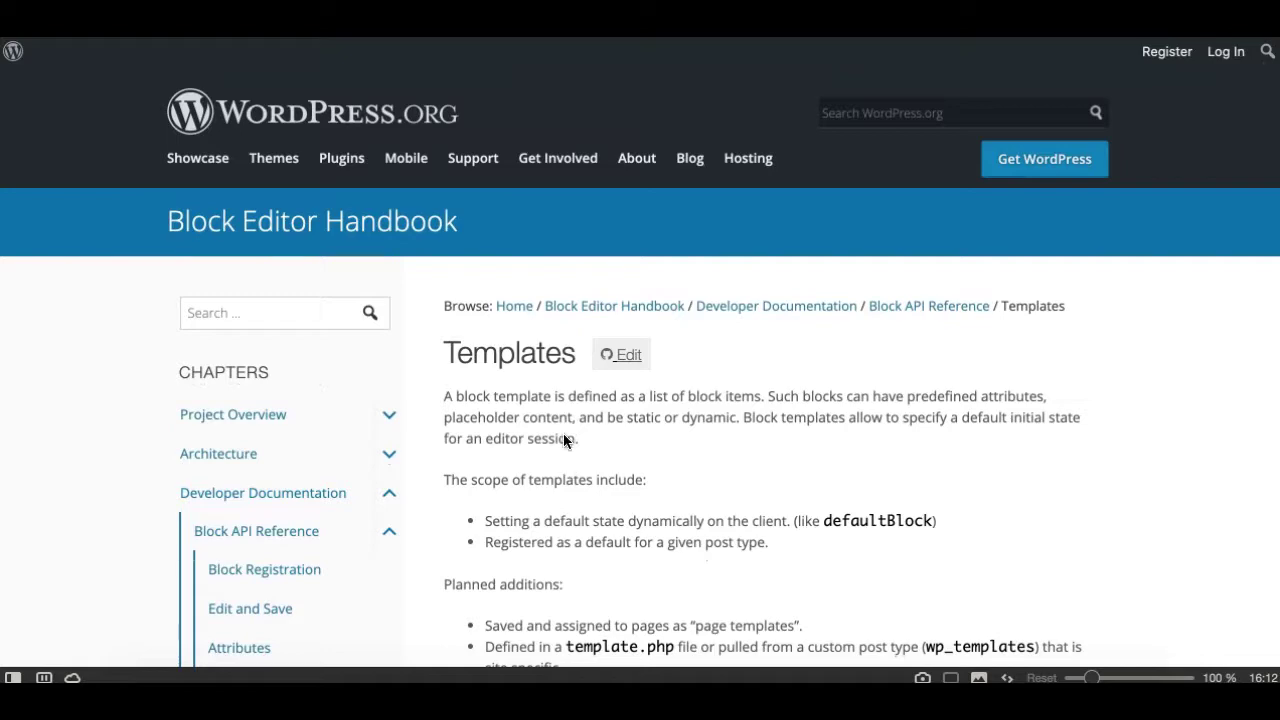
pyautogui.scroll(-2, 460, 290)
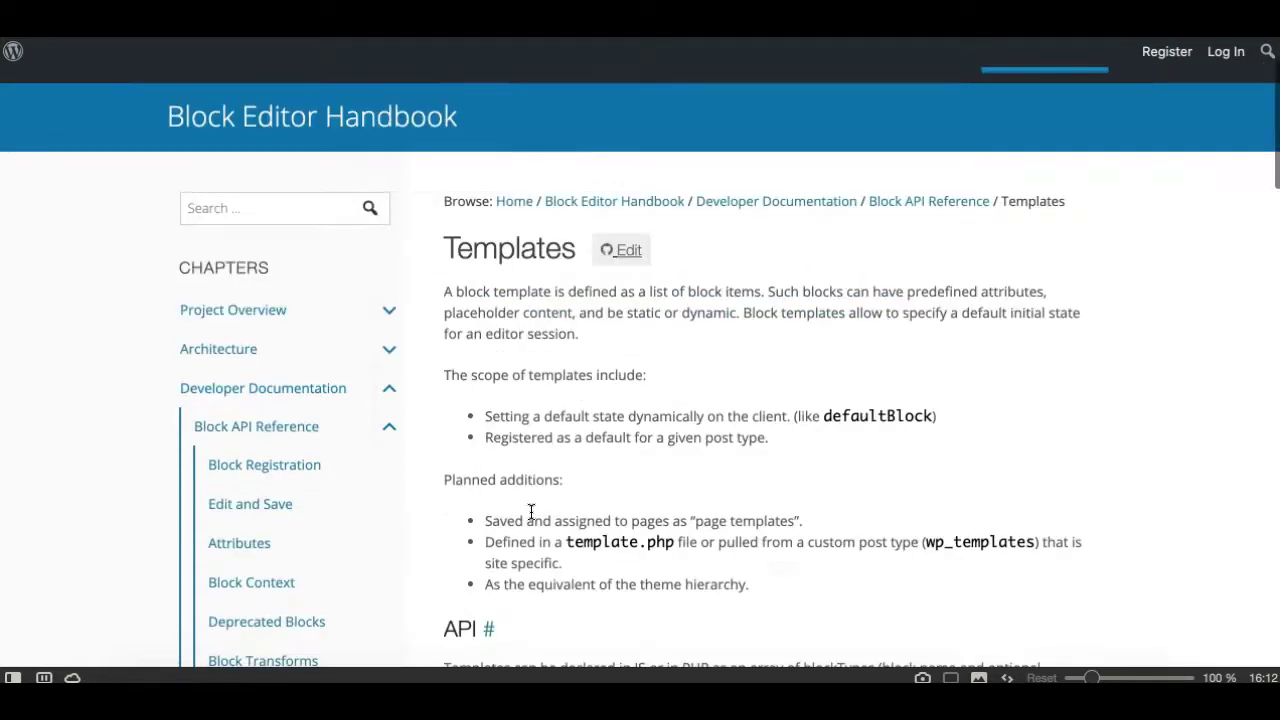
pyautogui.scroll(-5, 523, 425)
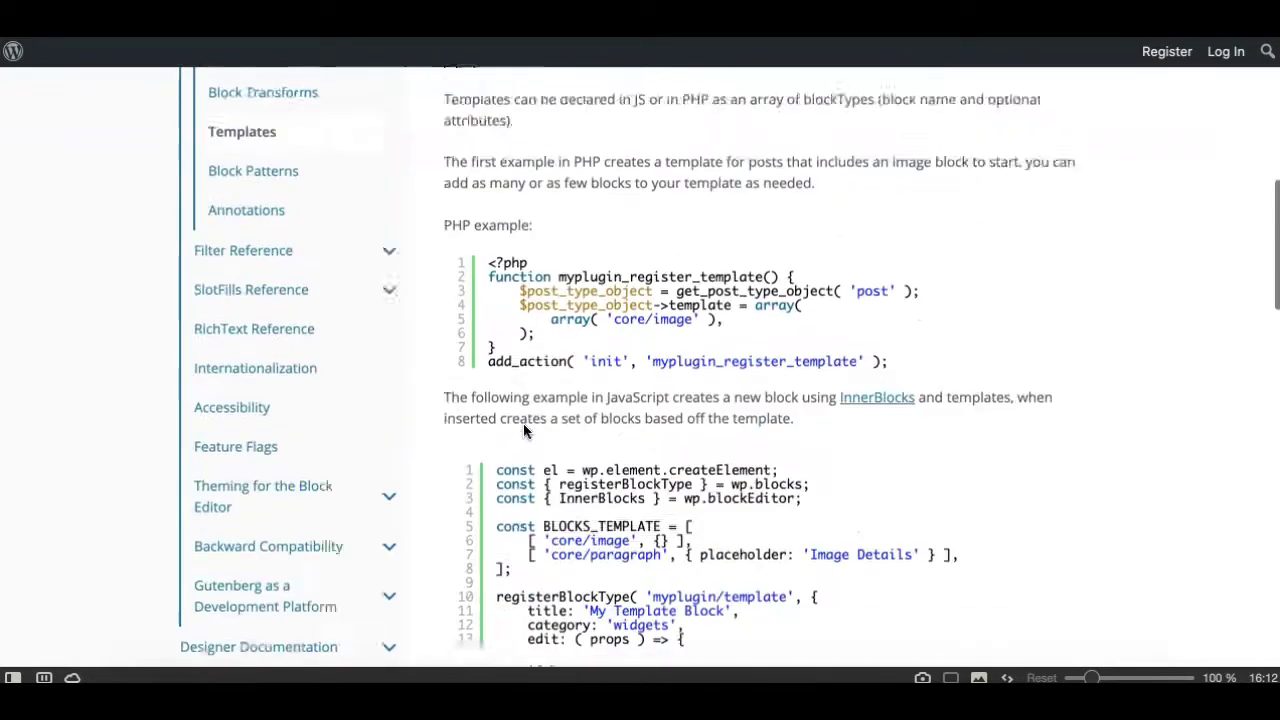
pyautogui.scroll(5, 523, 425)
pyautogui.scroll(-1, 523, 418)
pyautogui.scroll(1, 523, 420)
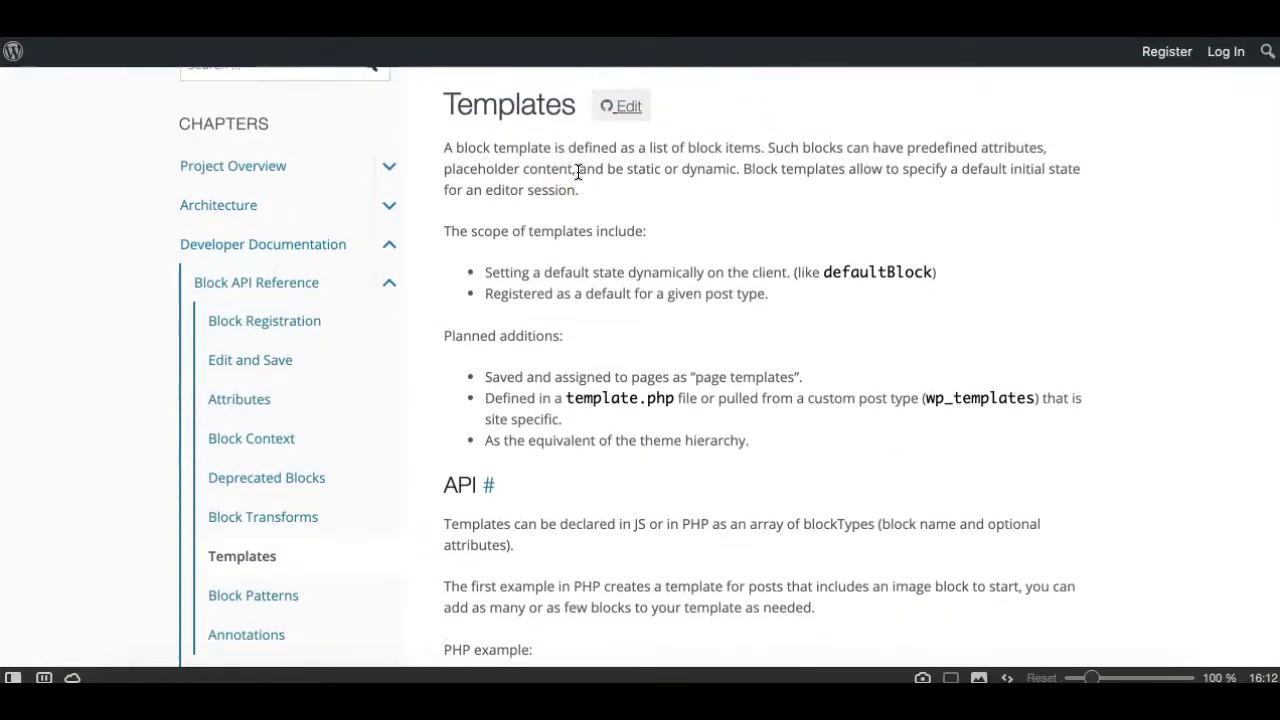
pyautogui.scroll(-2, 585, 263)
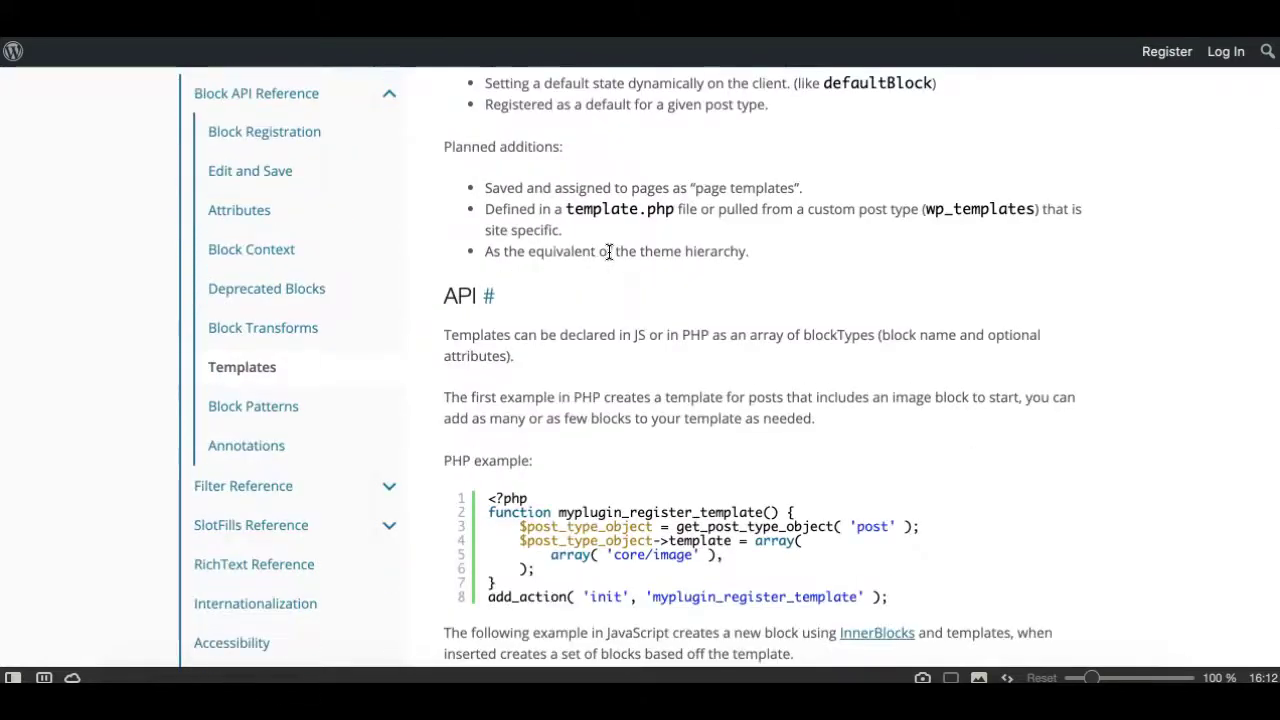
pyautogui.scroll(1, 608, 211)
pyautogui.scroll(-6, 607, 212)
pyautogui.scroll(-8, 608, 211)
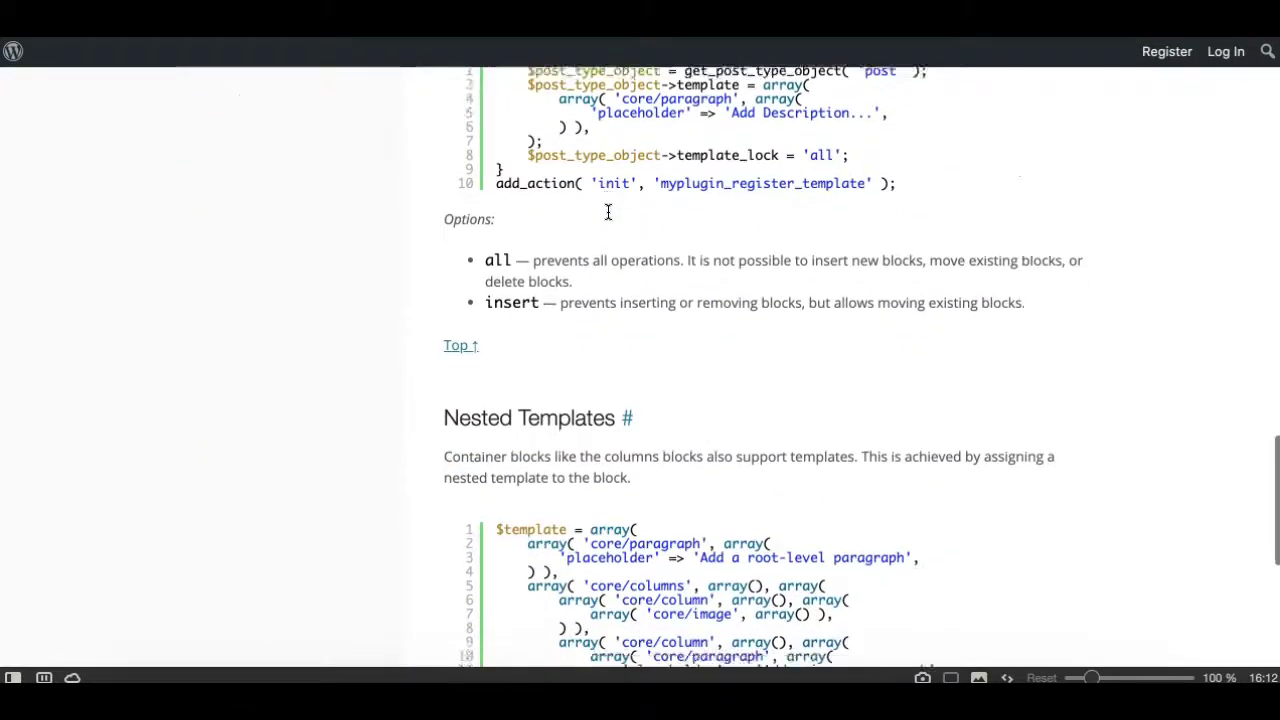
pyautogui.scroll(7, 608, 211)
pyautogui.scroll(1, 608, 211)
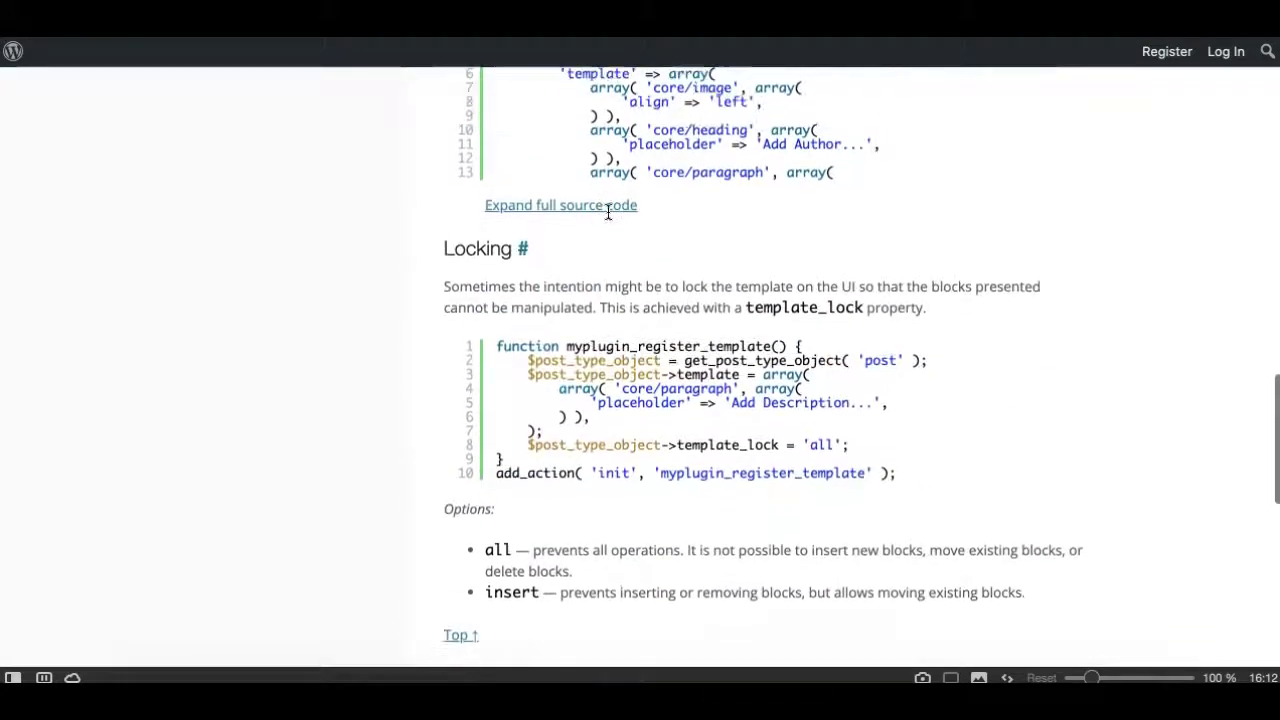
pyautogui.click(526, 246)
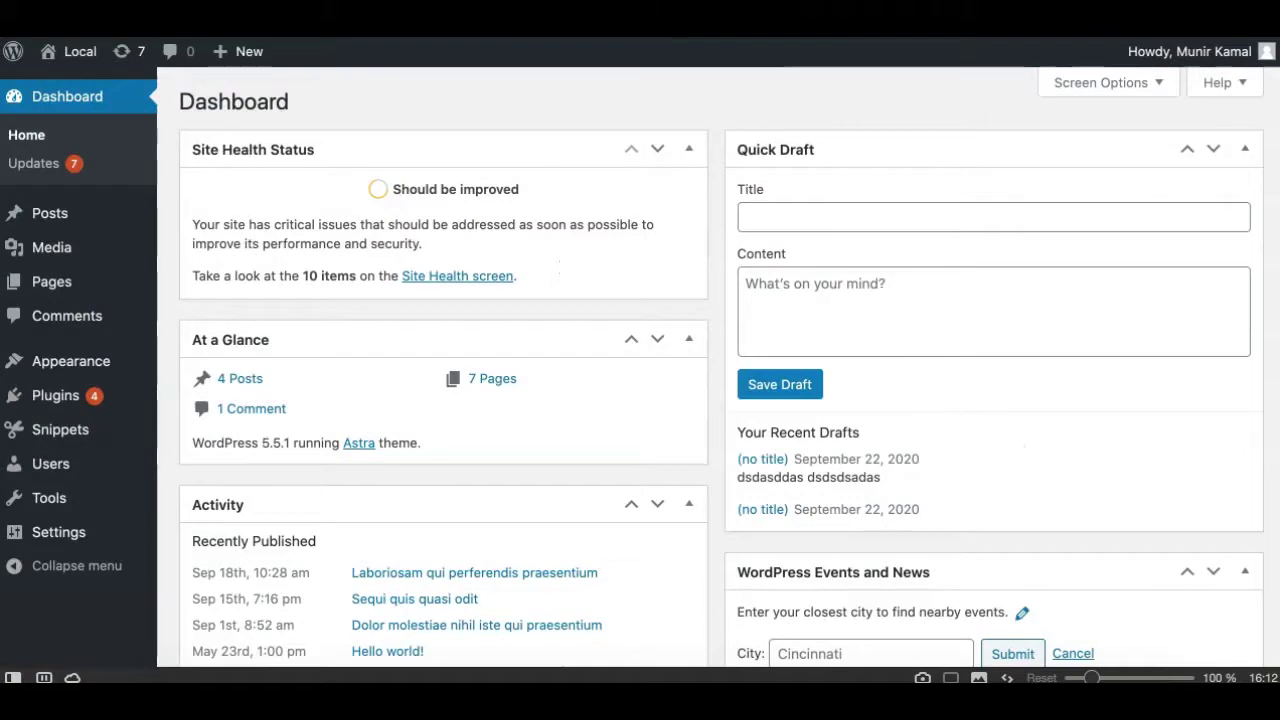
# In the lock-post-classic-block.php gist, highlight post_type_object and 'post' on line 6.
pyautogui.hotkey('ctrl', 'Tab')
pyautogui.hotkey('ctrl', 'Tab')
pyautogui.hotkey('ctrl', 'Tab')
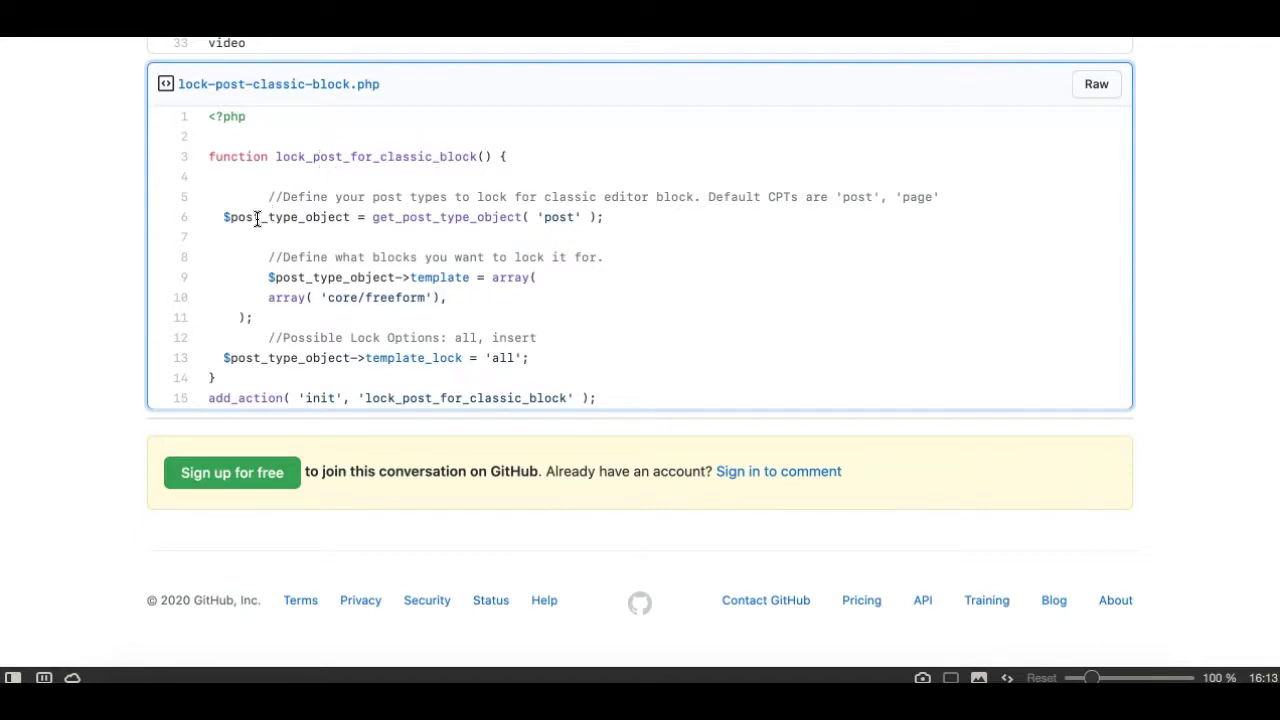
pyautogui.moveTo(244, 217); pyautogui.dragTo(371, 220)
pyautogui.click(434, 220)
pyautogui.doubleClick(558, 217)
pyautogui.click(568, 216)
pyautogui.click(553, 218)
pyautogui.doubleClick(554, 220)
pyautogui.click(577, 216)
pyautogui.click(558, 218)
# Highlight 'page' in the post-types comment, line 6's quoted post type, and the block-lock comment.
pyautogui.doubleClick(912, 197)
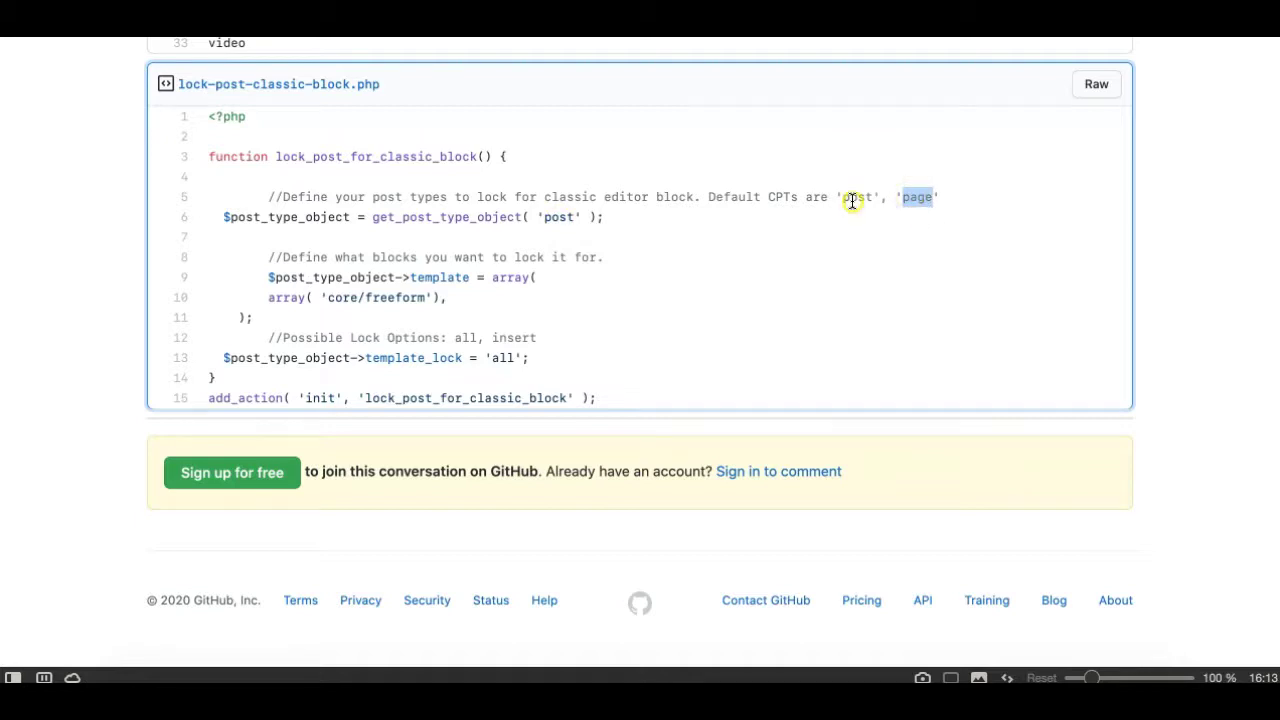
pyautogui.click(852, 200)
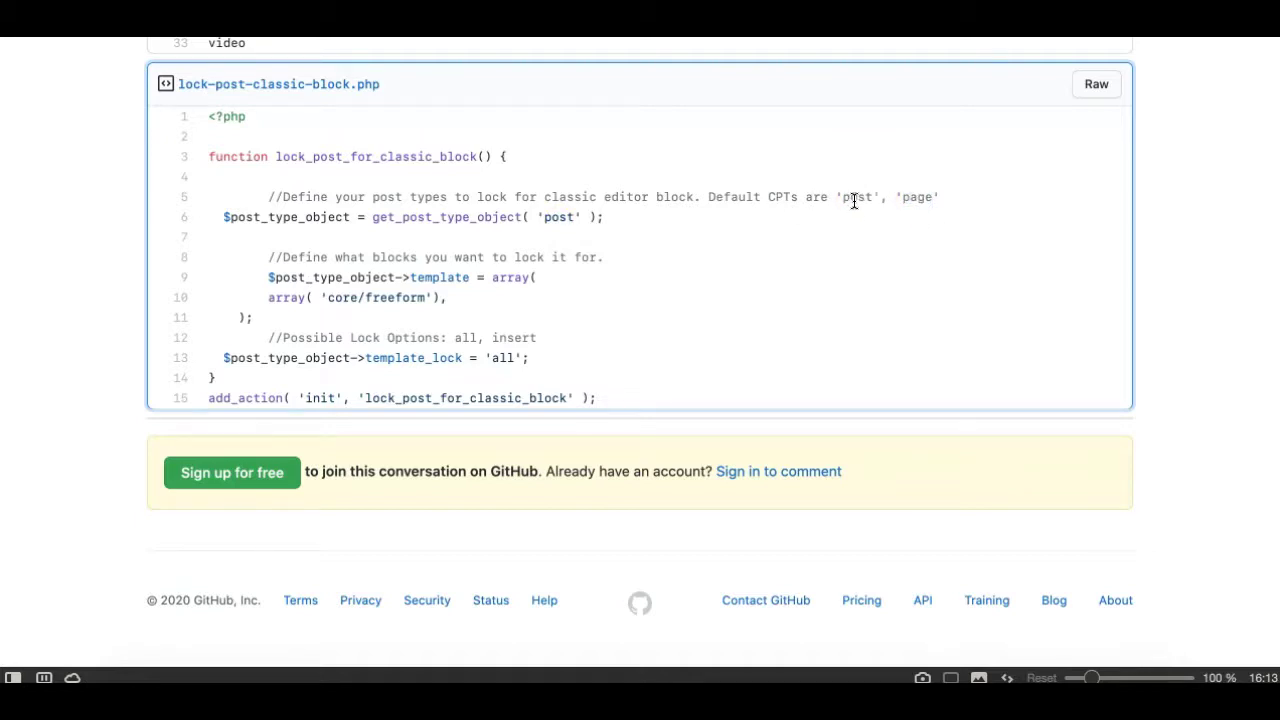
pyautogui.click(856, 197)
pyautogui.click(922, 203)
pyautogui.tripleClick(549, 217)
pyautogui.click(554, 214)
pyautogui.doubleClick(553, 217)
pyautogui.moveTo(283, 257); pyautogui.dragTo(604, 258)
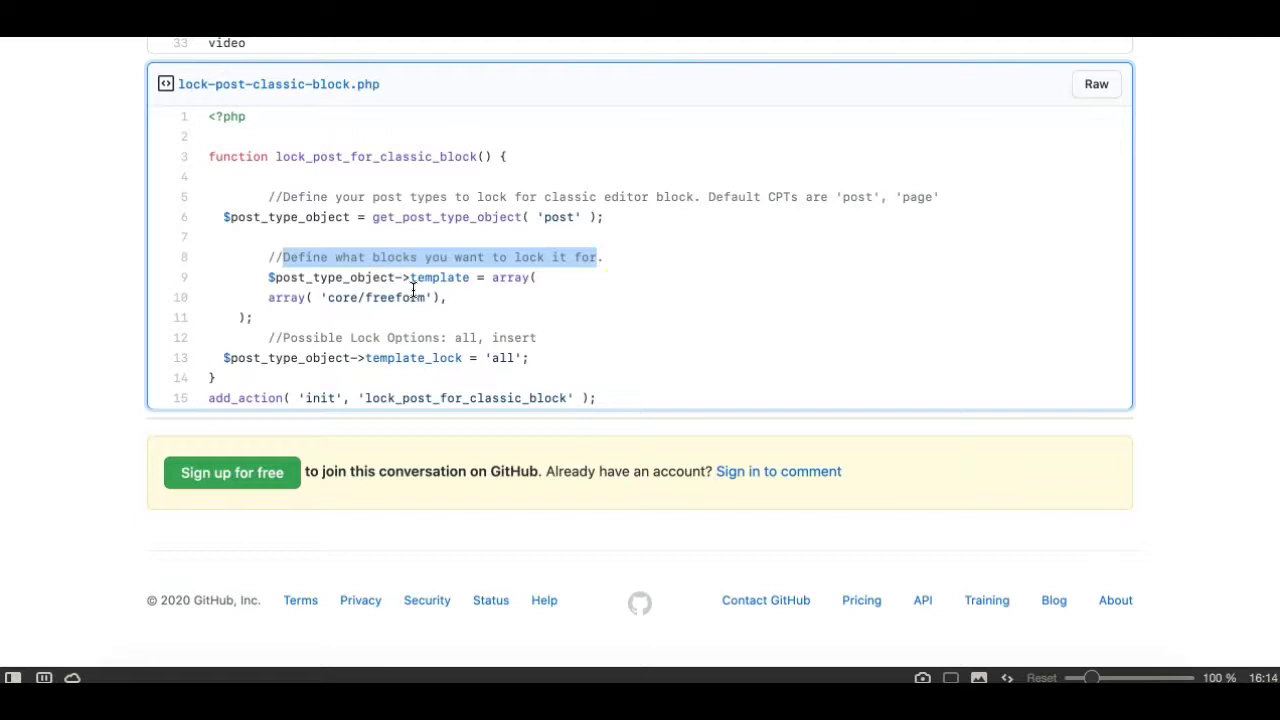
# Highlight lines 9–10 of the gist, pointing out the core/freeform array entry.
pyautogui.tripleClick(380, 297)
pyautogui.click(508, 272)
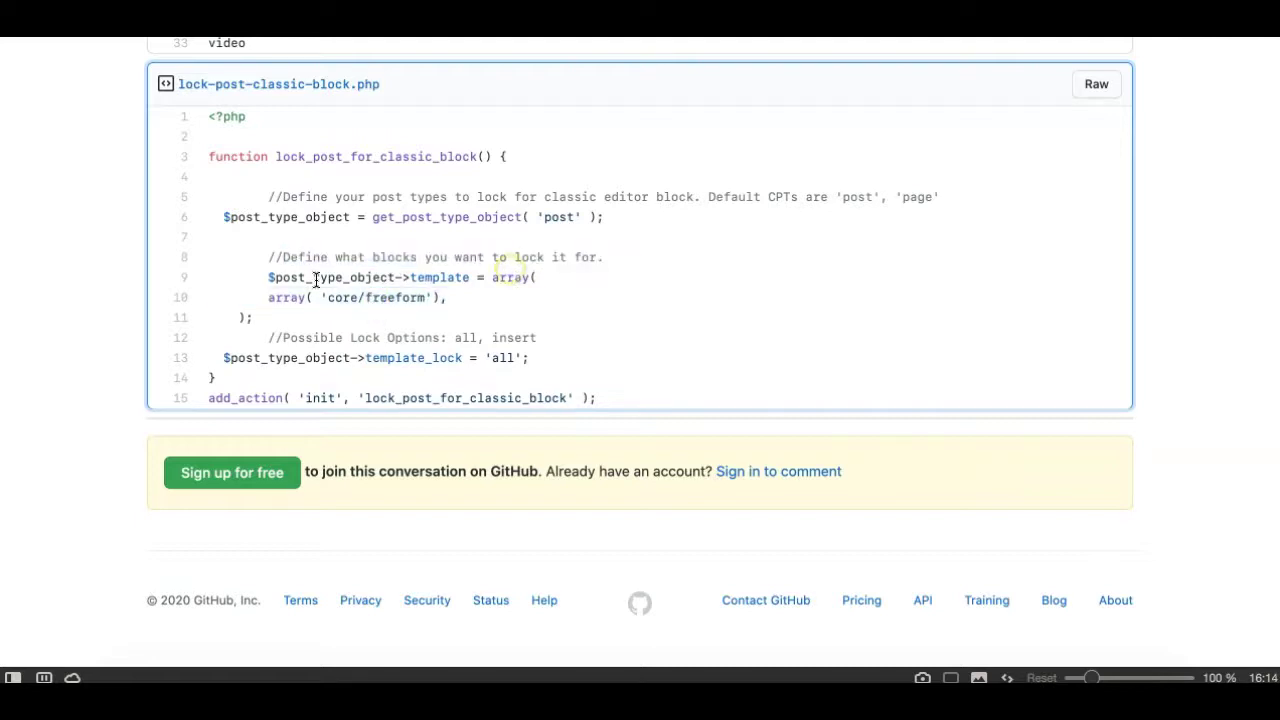
pyautogui.doubleClick(317, 279)
pyautogui.click(396, 297)
pyautogui.moveTo(457, 298); pyautogui.dragTo(400, 297)
pyautogui.click(343, 297)
pyautogui.doubleClick(396, 299)
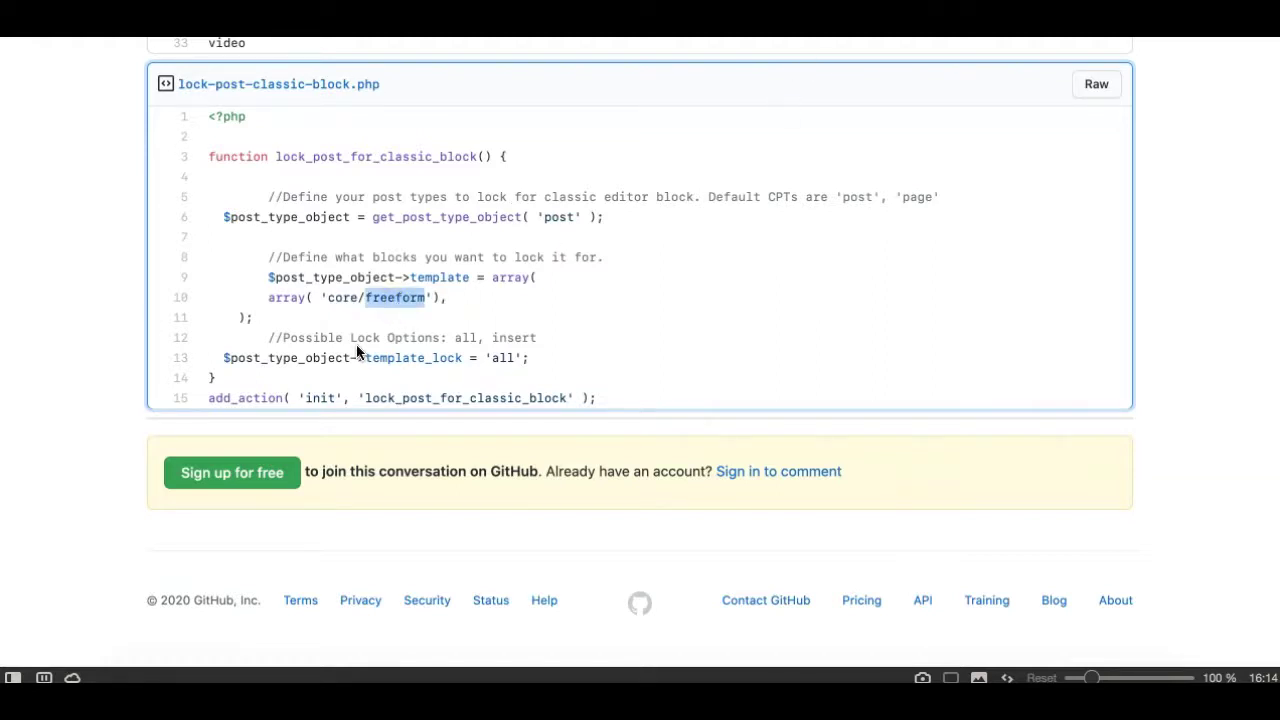
pyautogui.doubleClick(393, 300)
# Re-highlight 'freeform' and select the whole line defining the core/freeform template.
pyautogui.scroll(10, 354, 278)
pyautogui.scroll(-2, 354, 278)
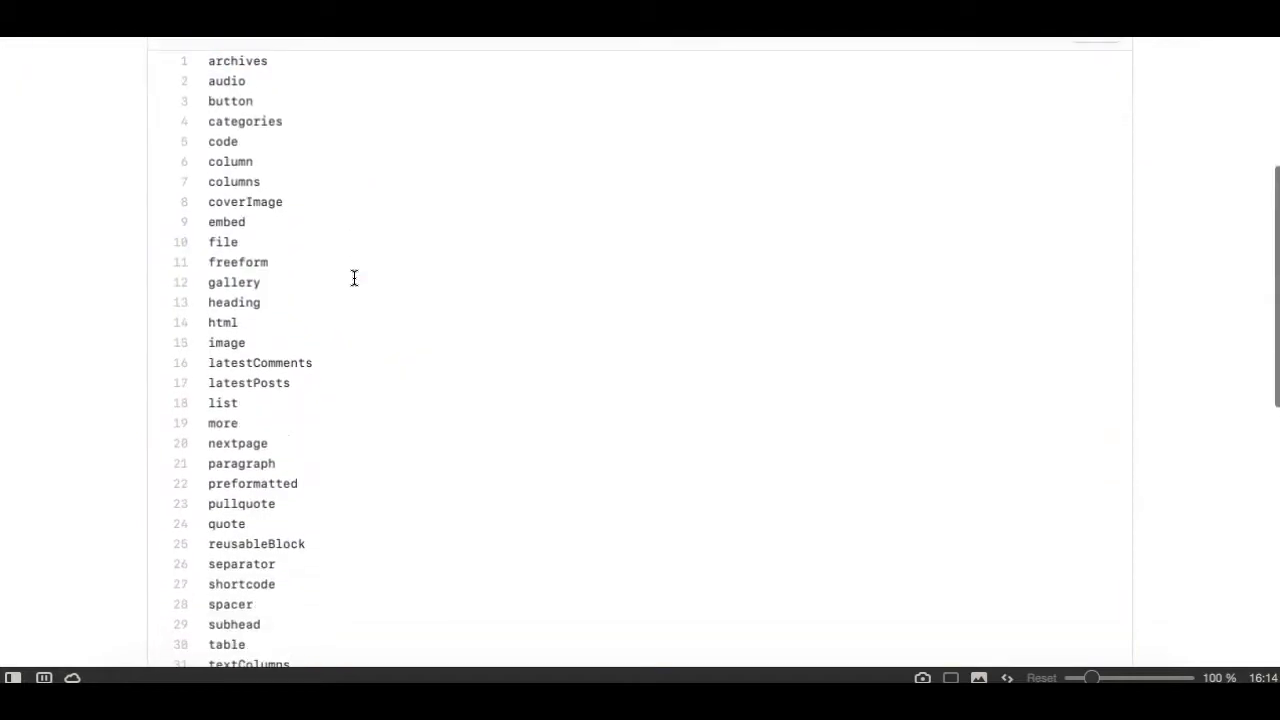
pyautogui.scroll(1, 261, 140)
pyautogui.moveTo(207, 86); pyautogui.dragTo(299, 222)
pyautogui.click(299, 222)
pyautogui.scroll(-2, 300, 320)
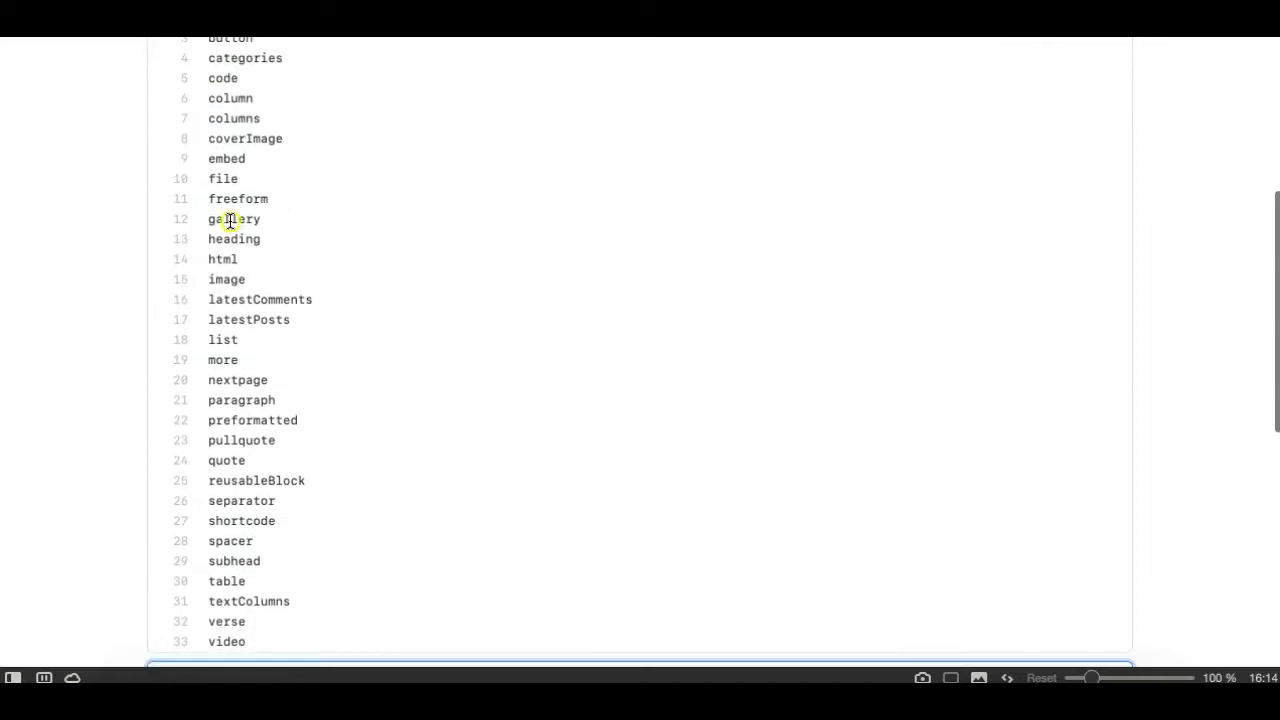
pyautogui.scroll(-5, 249, 351)
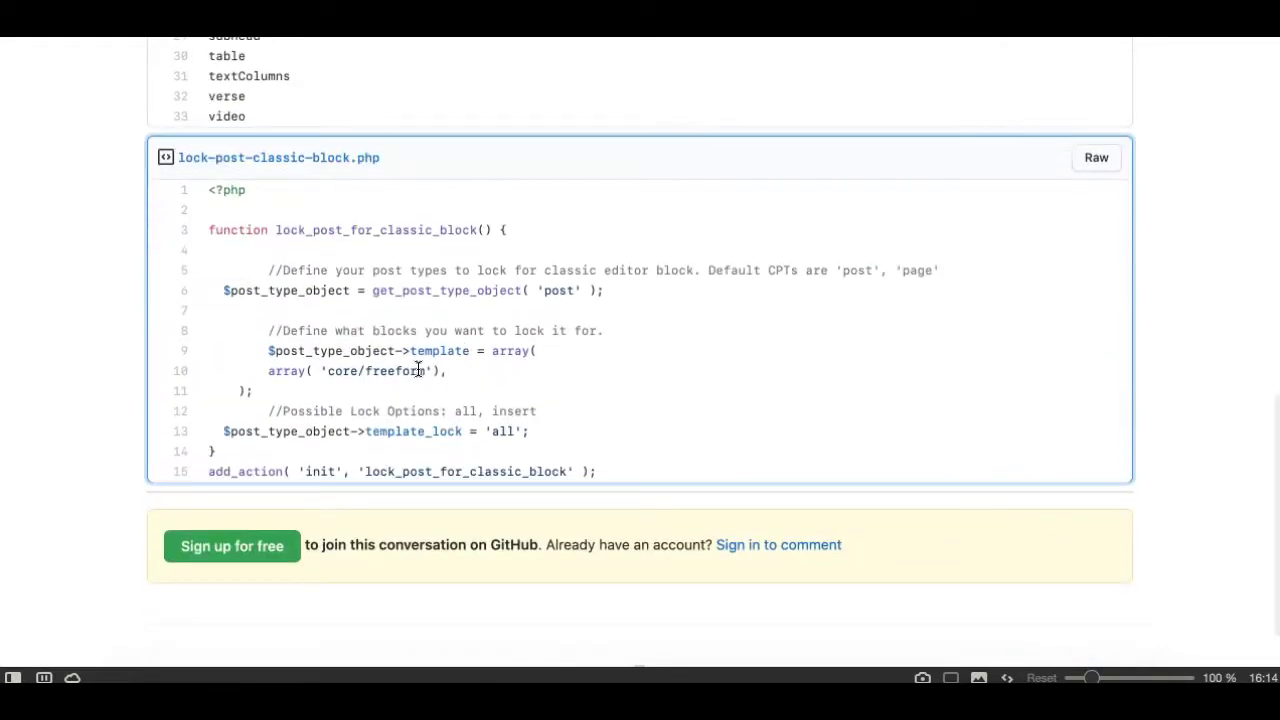
pyautogui.doubleClick(412, 370)
pyautogui.scroll(3, 236, 247)
pyautogui.scroll(2, 236, 247)
pyautogui.scroll(-6, 236, 245)
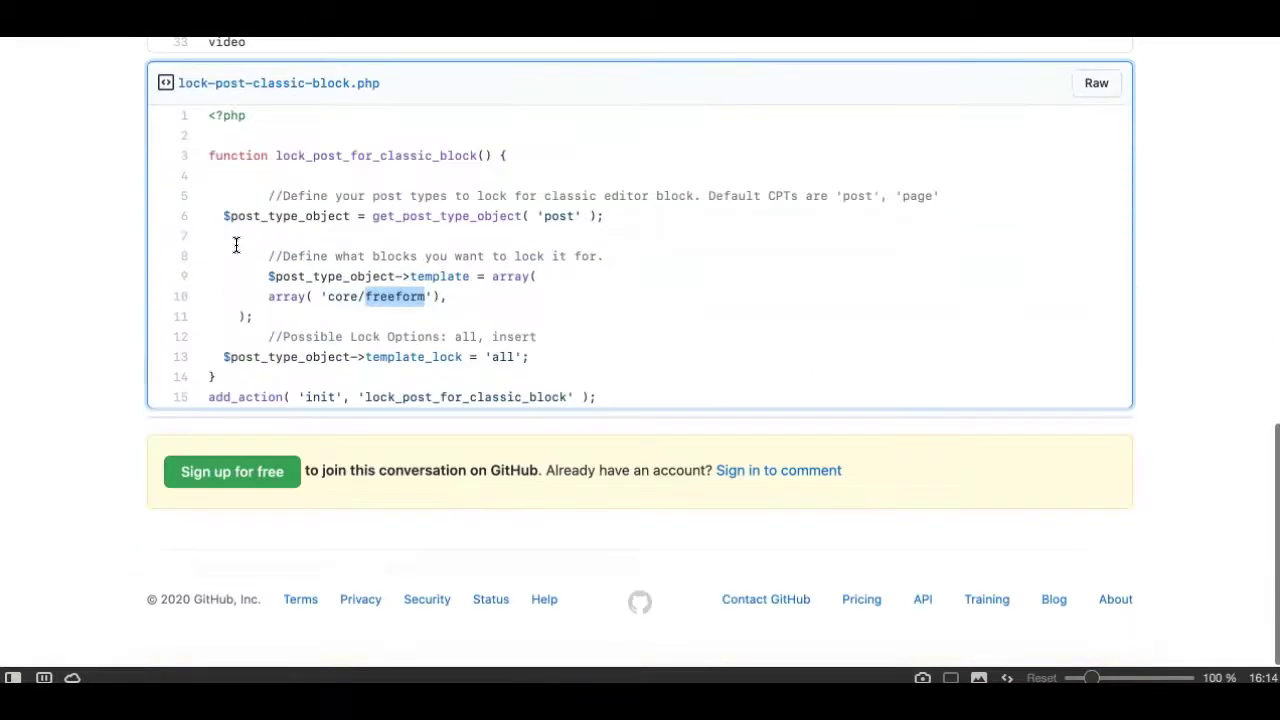
pyautogui.doubleClick(368, 294)
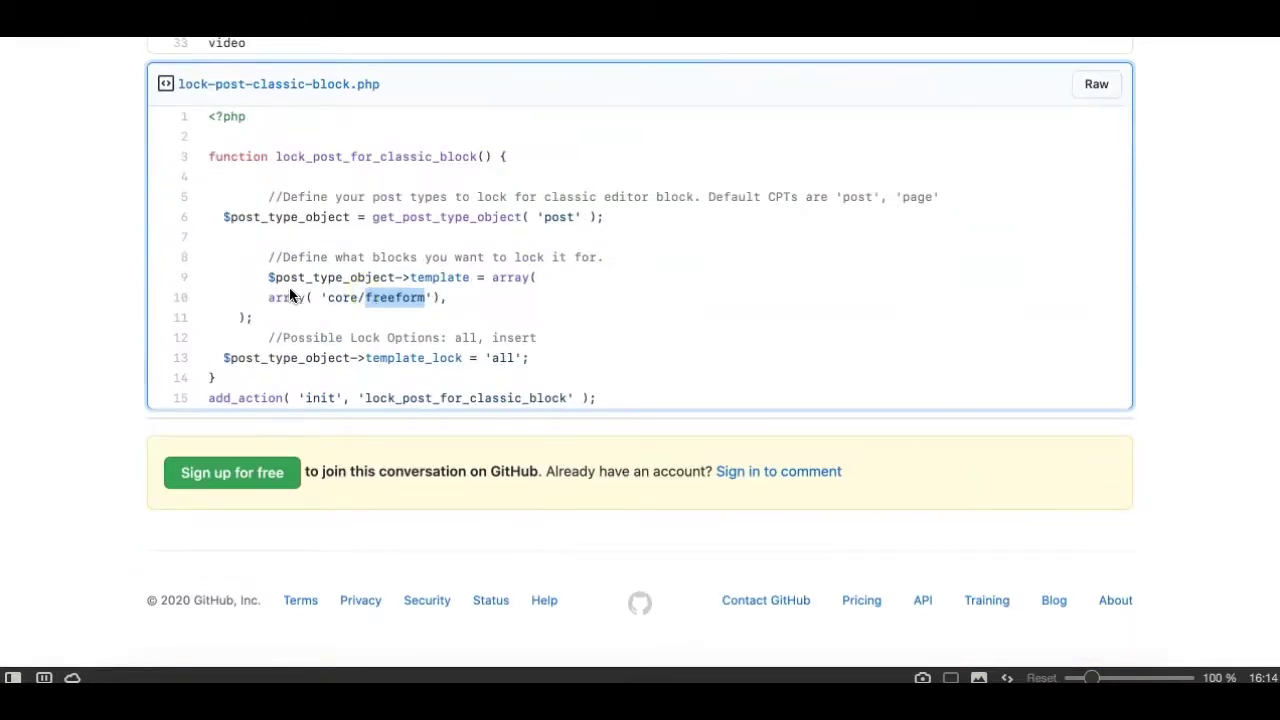
pyautogui.moveTo(268, 296); pyautogui.dragTo(468, 304)
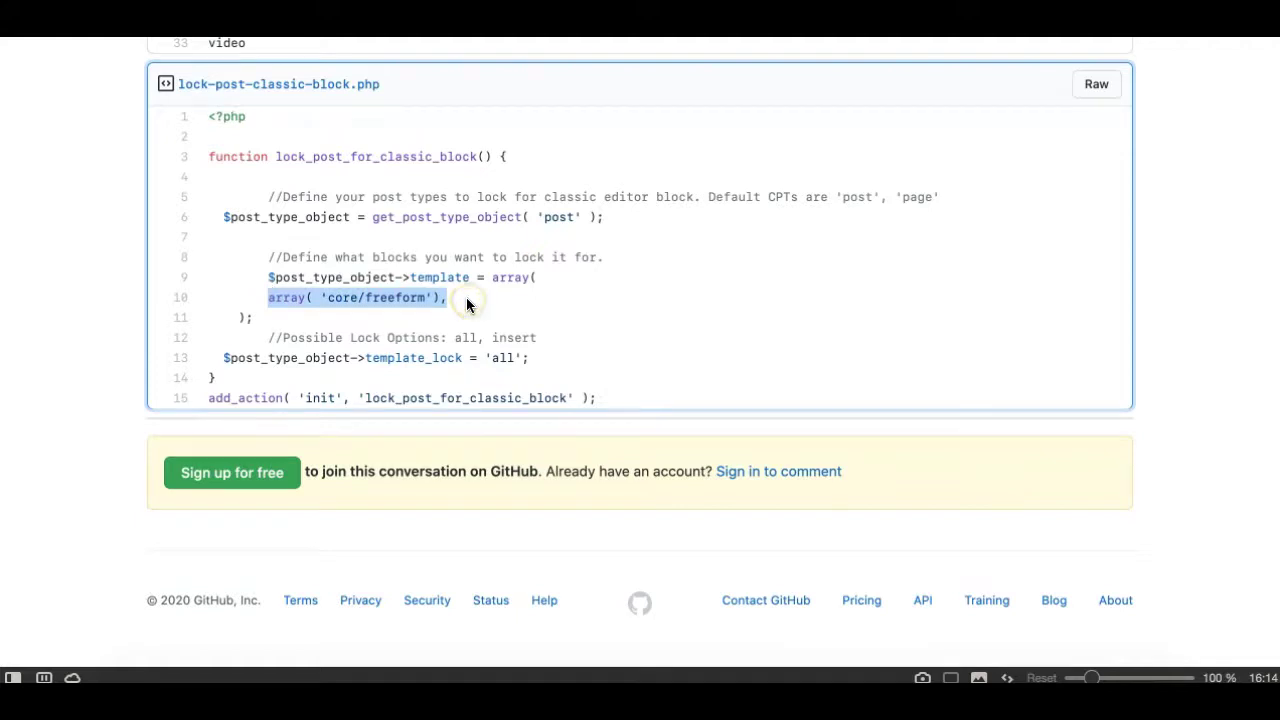
# Highlight the lock options comment and the 'all' value on line 13, then return to the handbook.
pyautogui.doubleClick(424, 340)
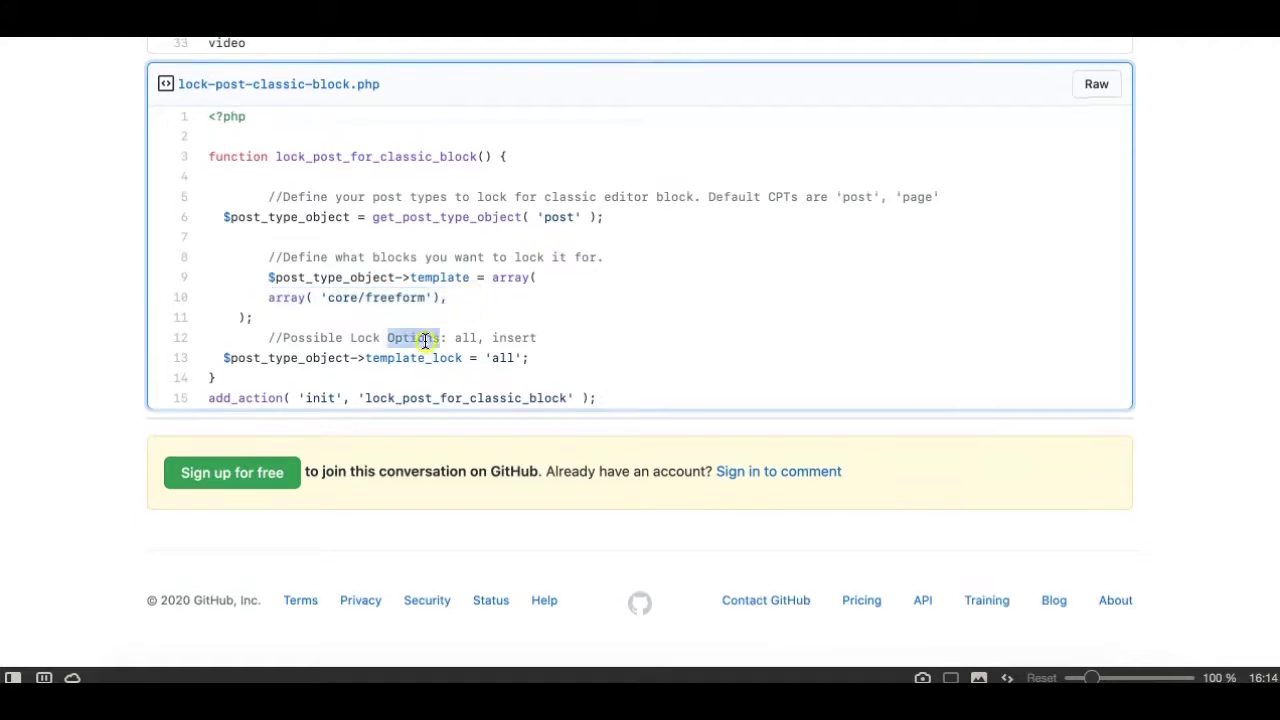
pyautogui.click(320, 342)
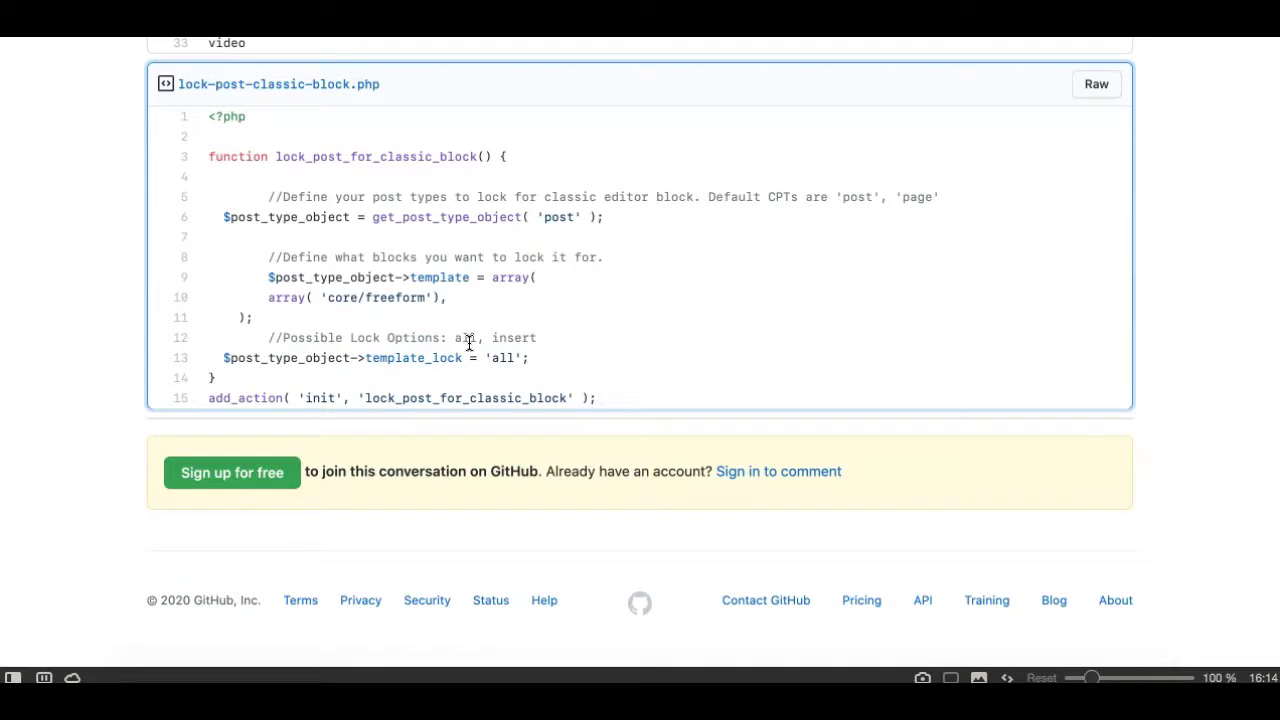
pyautogui.click(500, 358)
pyautogui.doubleClick(502, 358)
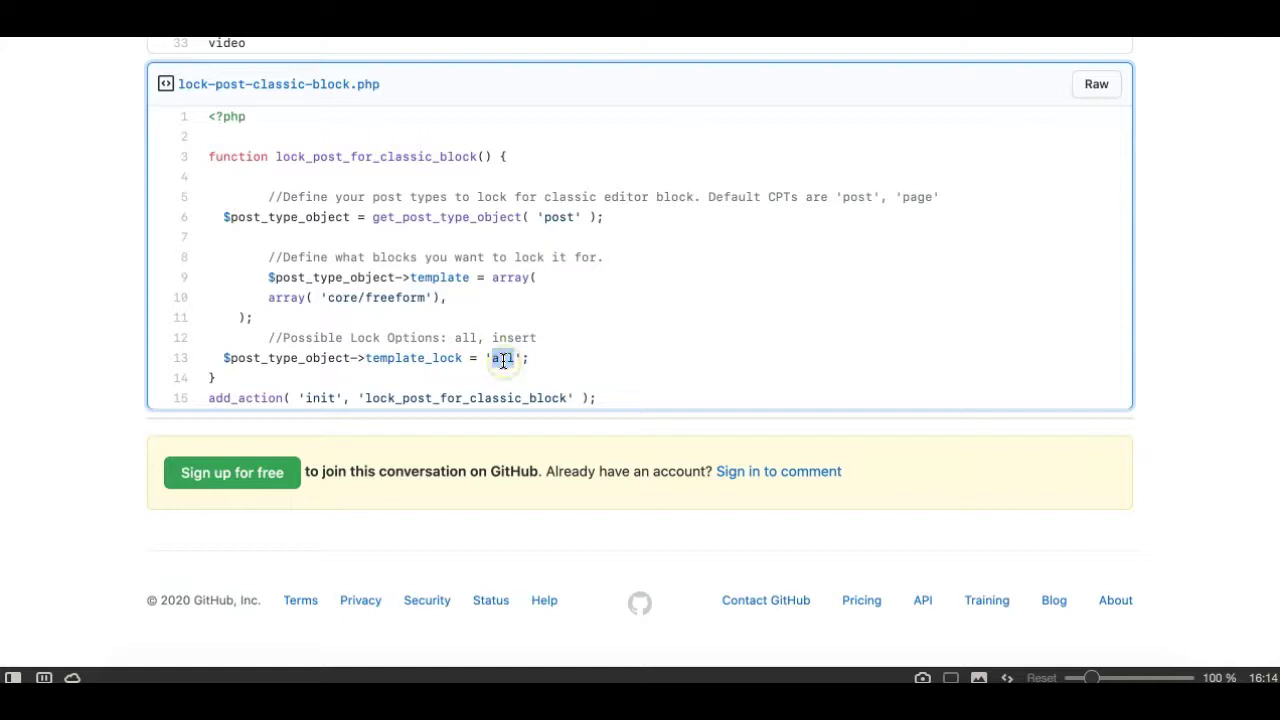
pyautogui.hotkey('ctrl', 'Tab')
pyautogui.scroll(2, 638, 269)
# Highlight the 'all' lock option and what it prevents, then return to the side-by-side post editors.
pyautogui.scroll(-3, 638, 269)
pyautogui.click(492, 370)
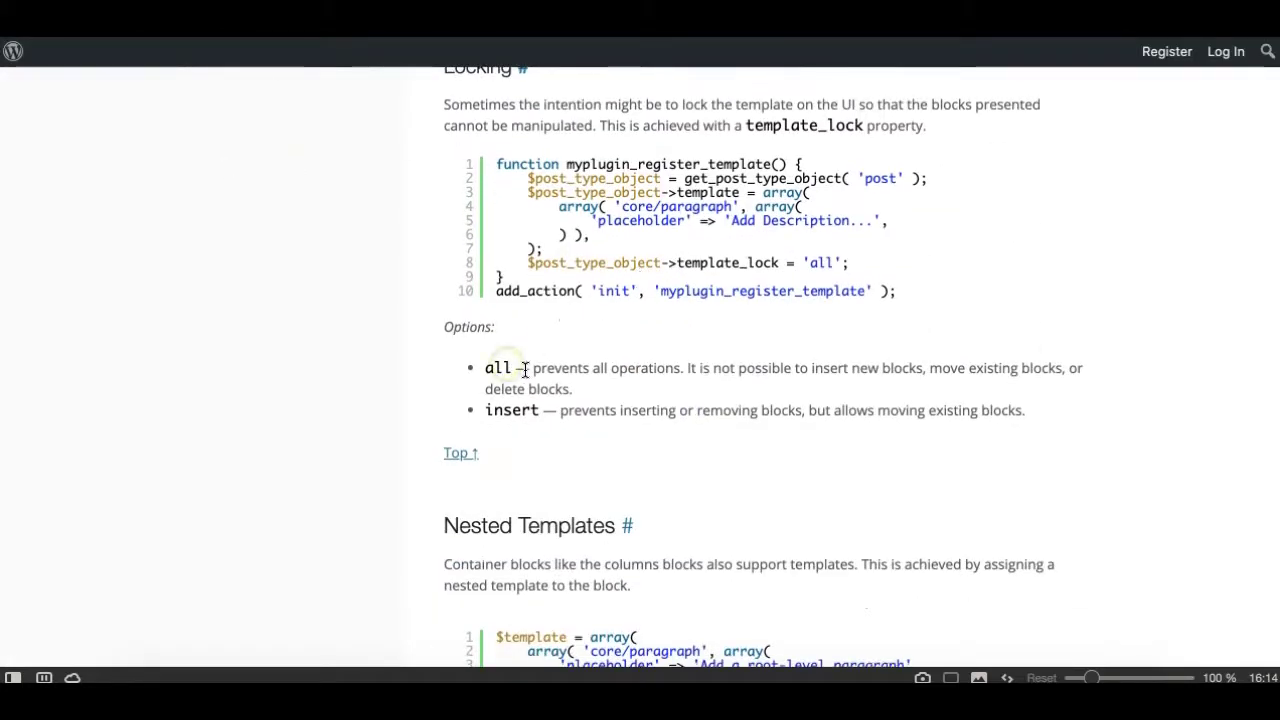
pyautogui.doubleClick(495, 369)
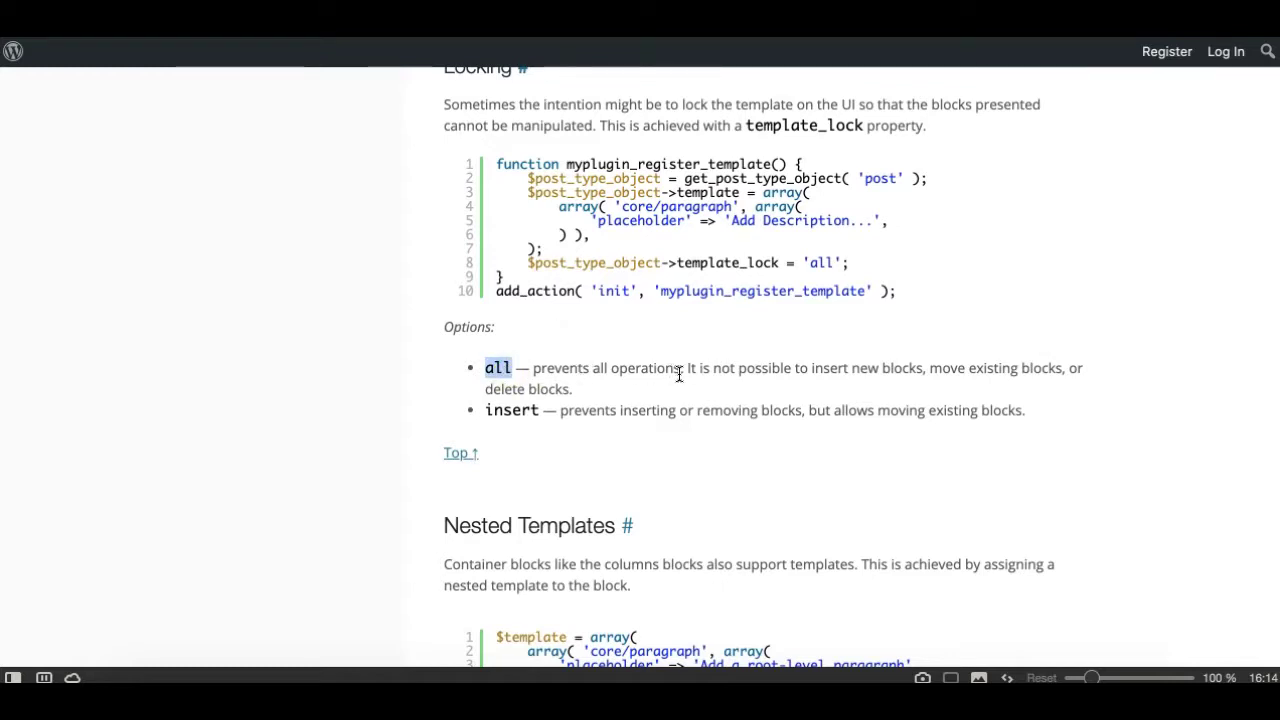
pyautogui.moveTo(852, 369); pyautogui.dragTo(1084, 372)
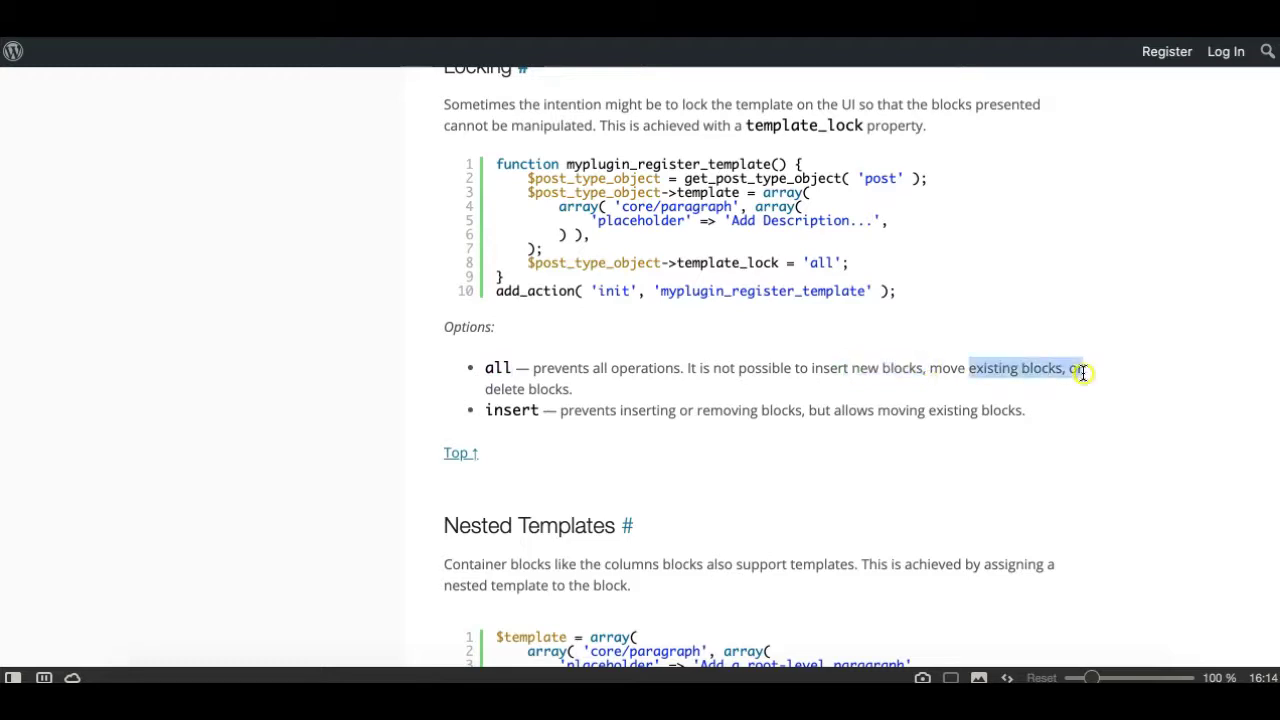
pyautogui.click(577, 390)
pyautogui.click(72, 136)
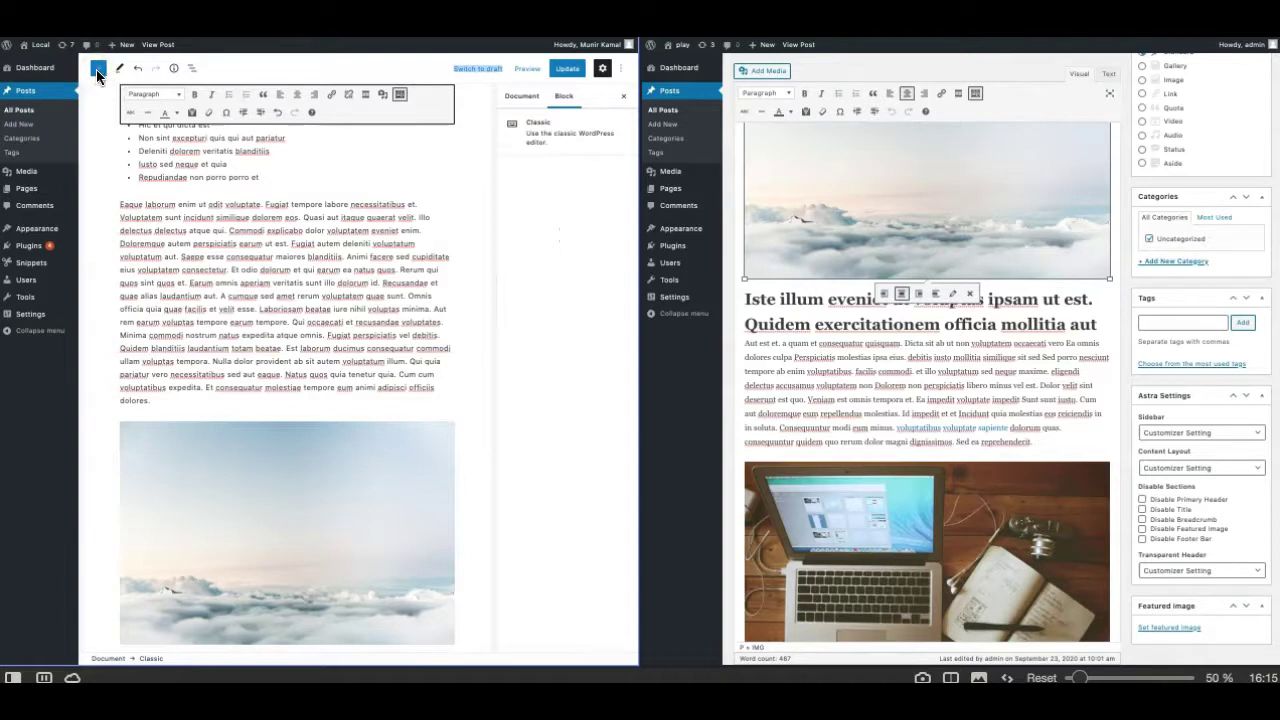
pyautogui.scroll(-10, 205, 330)
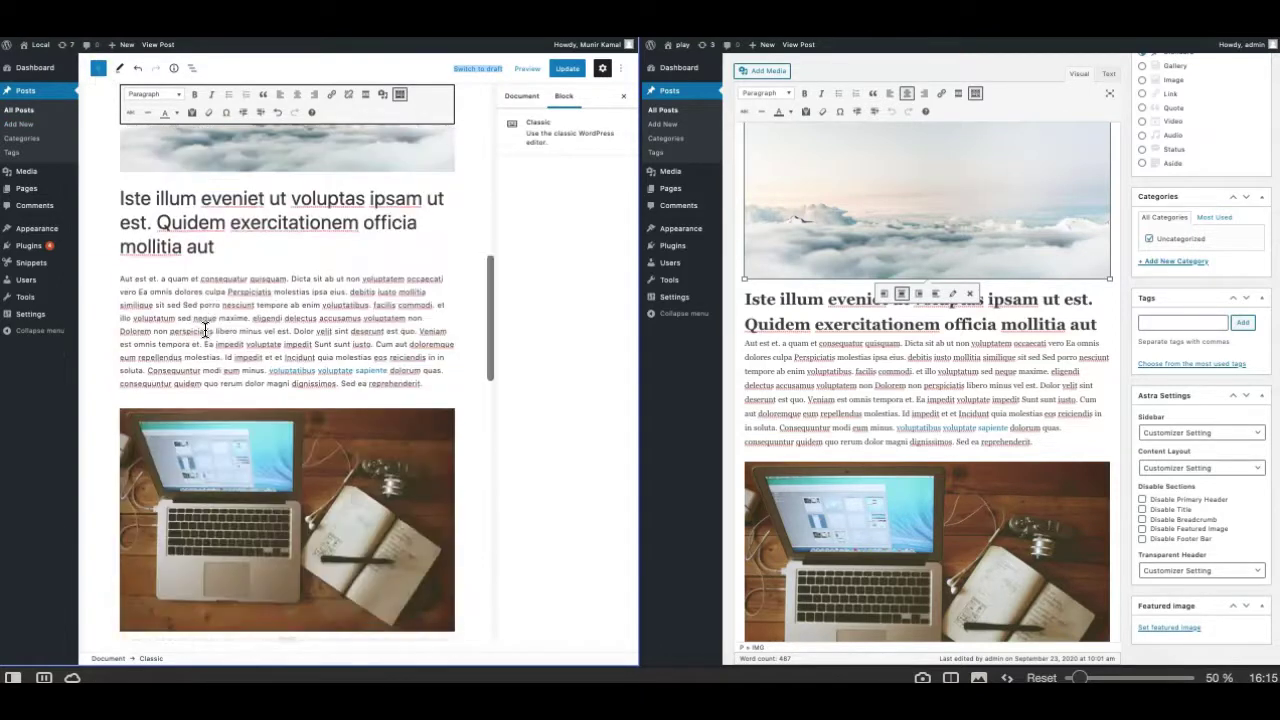
pyautogui.scroll(-5, 211, 392)
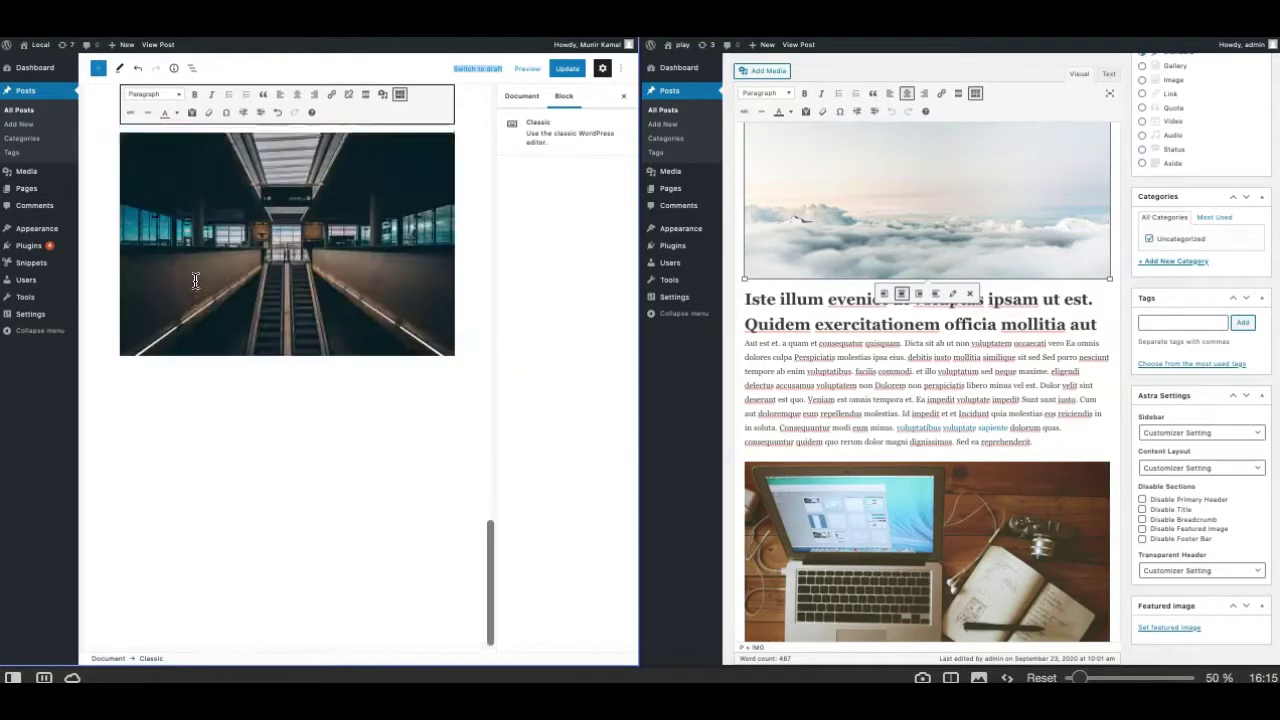
pyautogui.click(172, 379)
pyautogui.scroll(15, 219, 378)
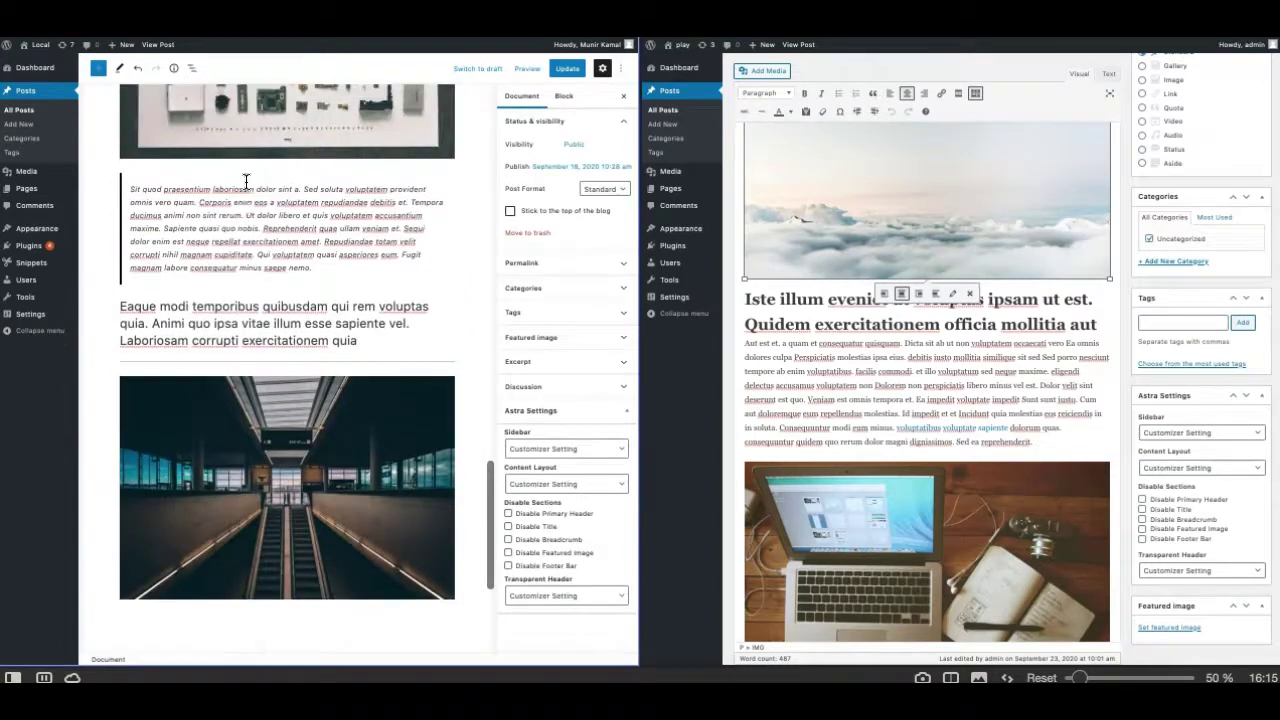
pyautogui.click(209, 362)
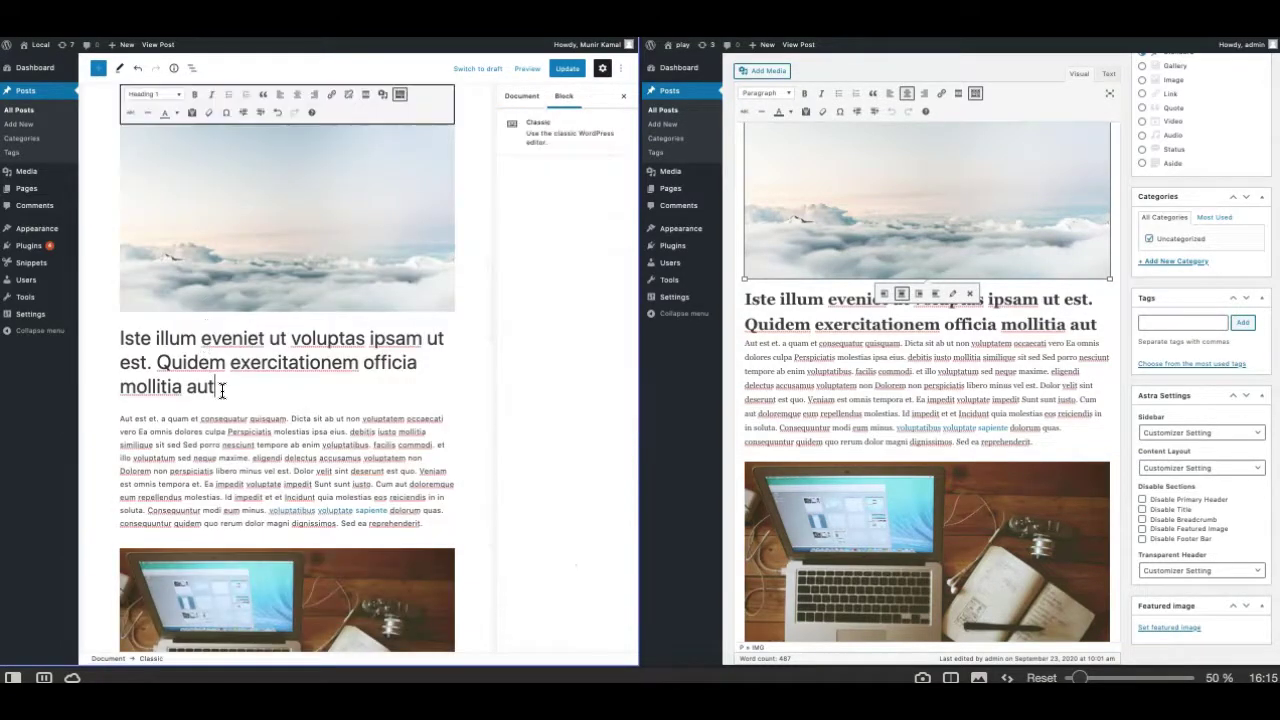
pyautogui.scroll(-15, 236, 430)
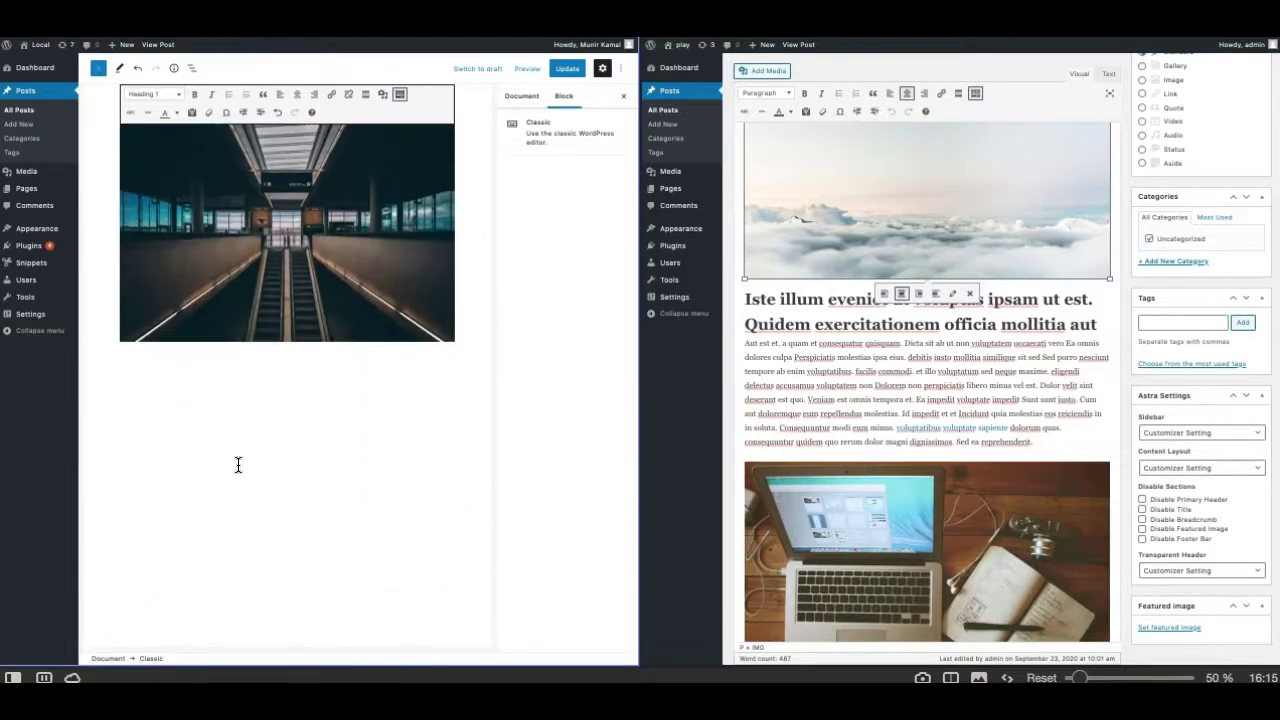
pyautogui.scroll(6, 244, 372)
pyautogui.scroll(10, 232, 391)
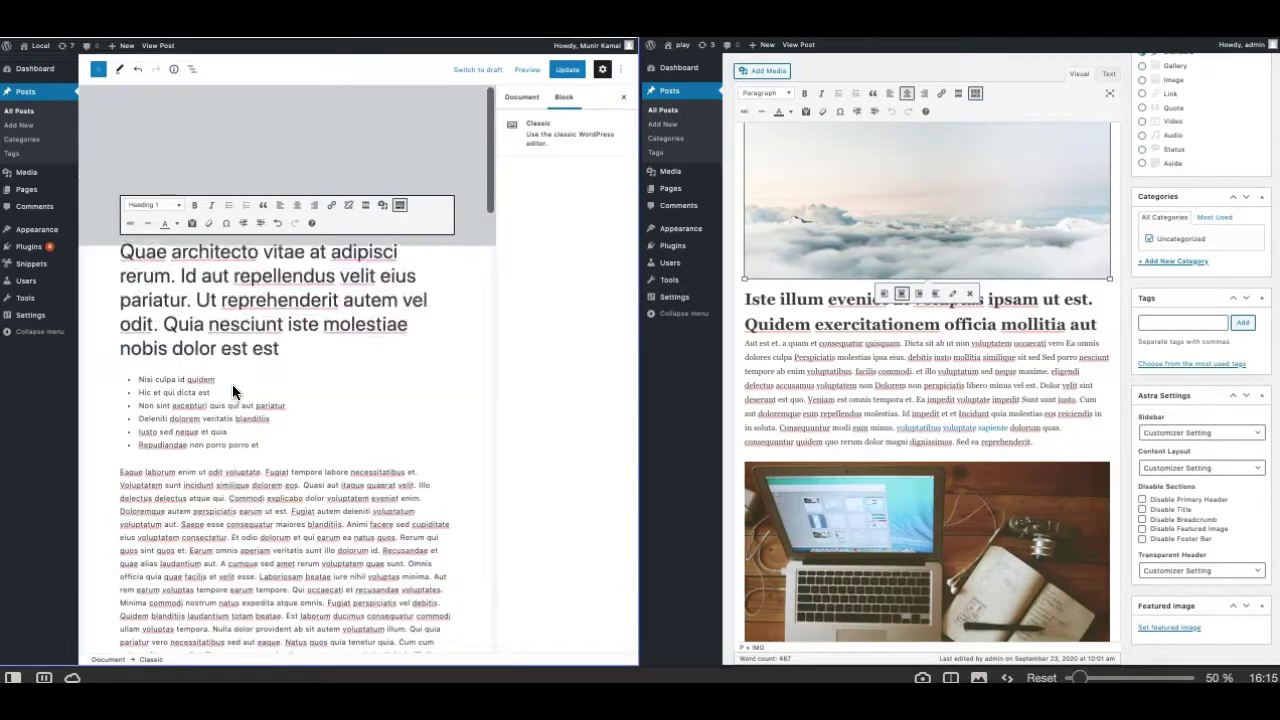
pyautogui.click(164, 181)
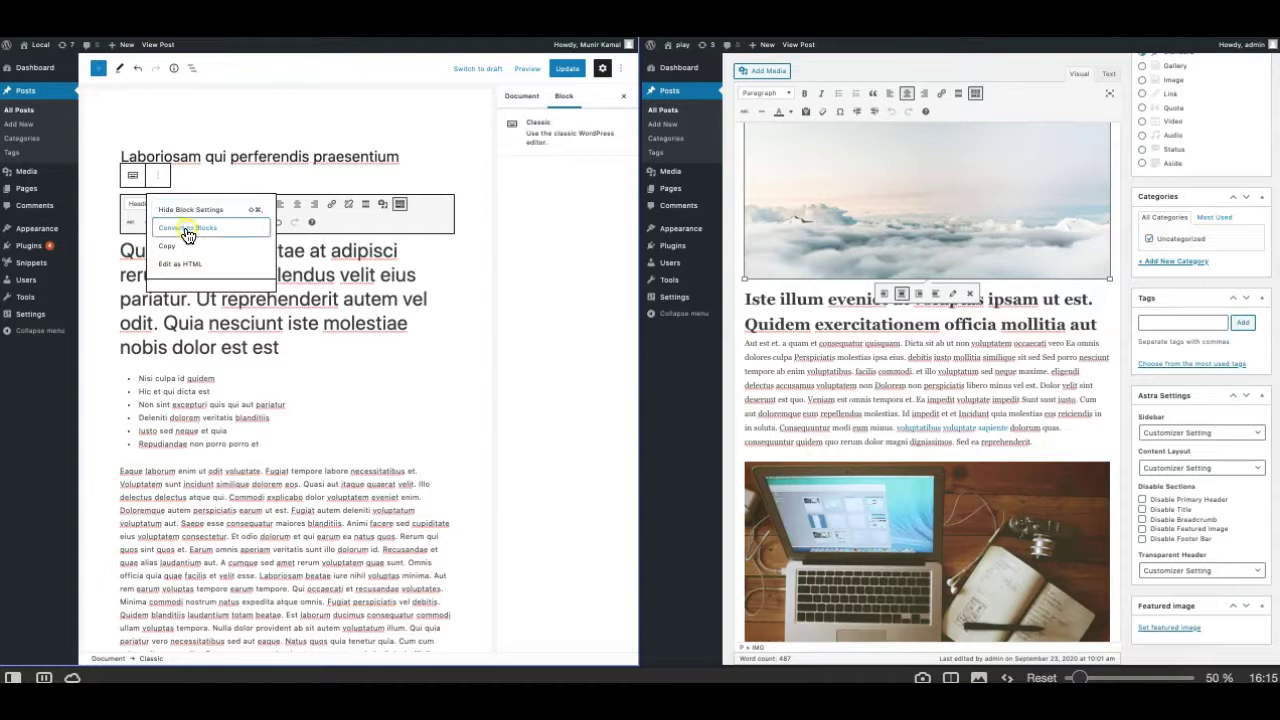
pyautogui.click(103, 258)
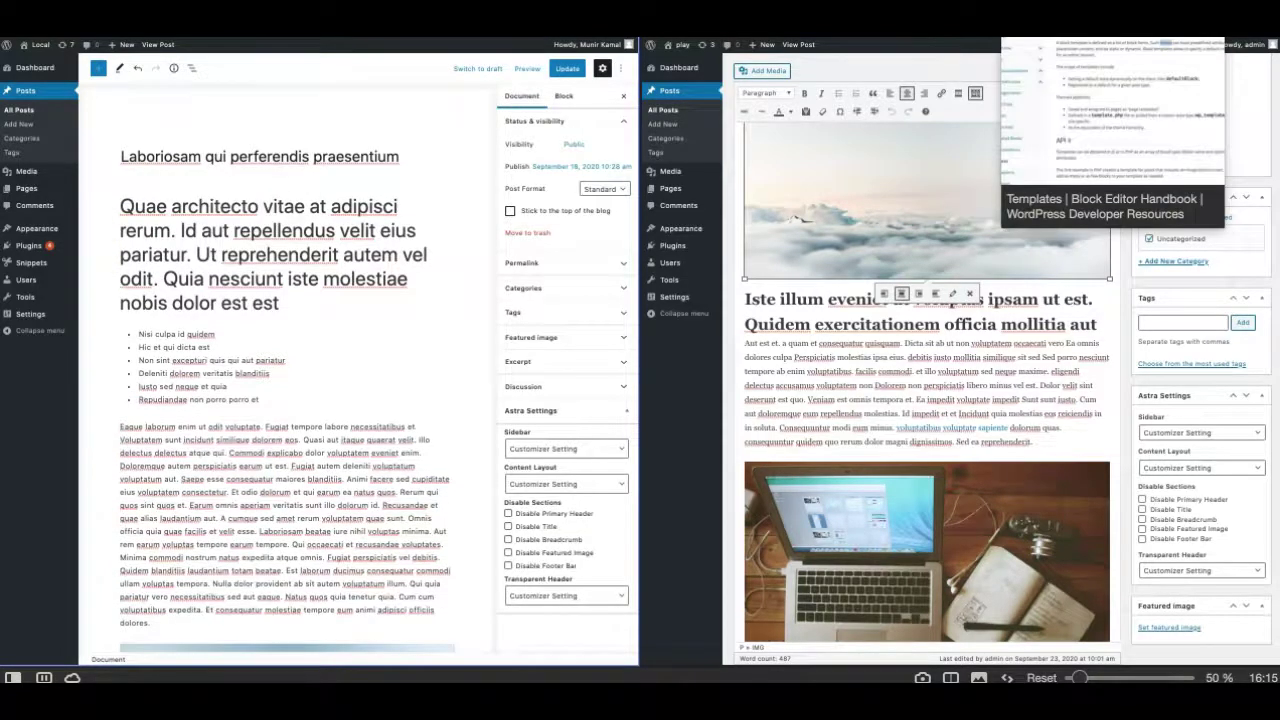
# Highlight the 'insert' lock option in the handbook, then cycle through the open tabs to the gist.
pyautogui.hotkey('ctrl', 'Tab')
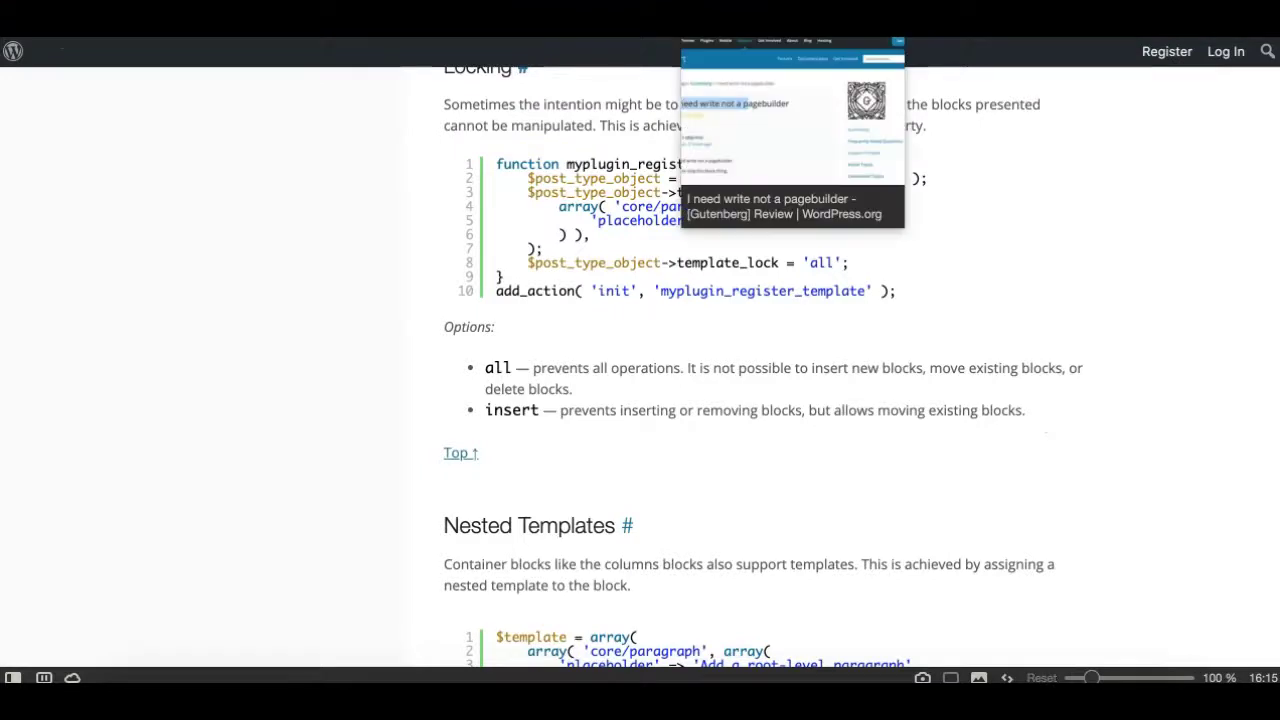
pyautogui.doubleClick(515, 414)
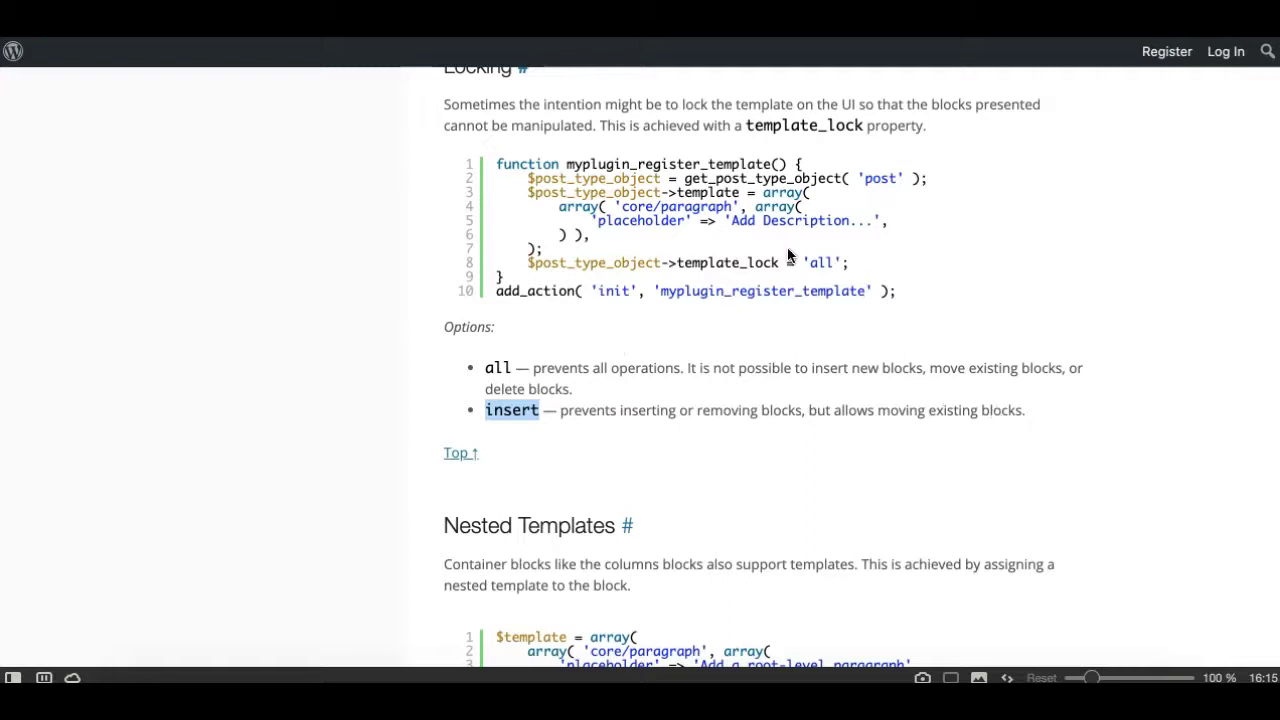
pyautogui.click(955, 20)
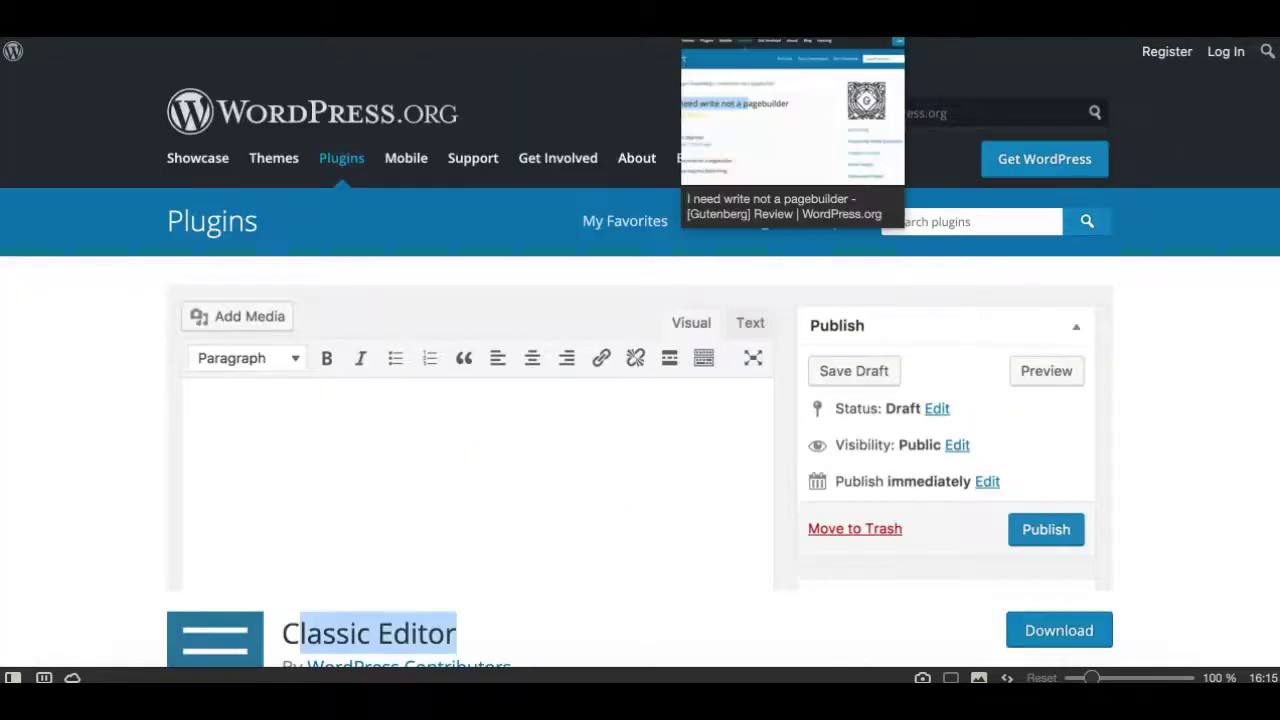
pyautogui.click(793, 20)
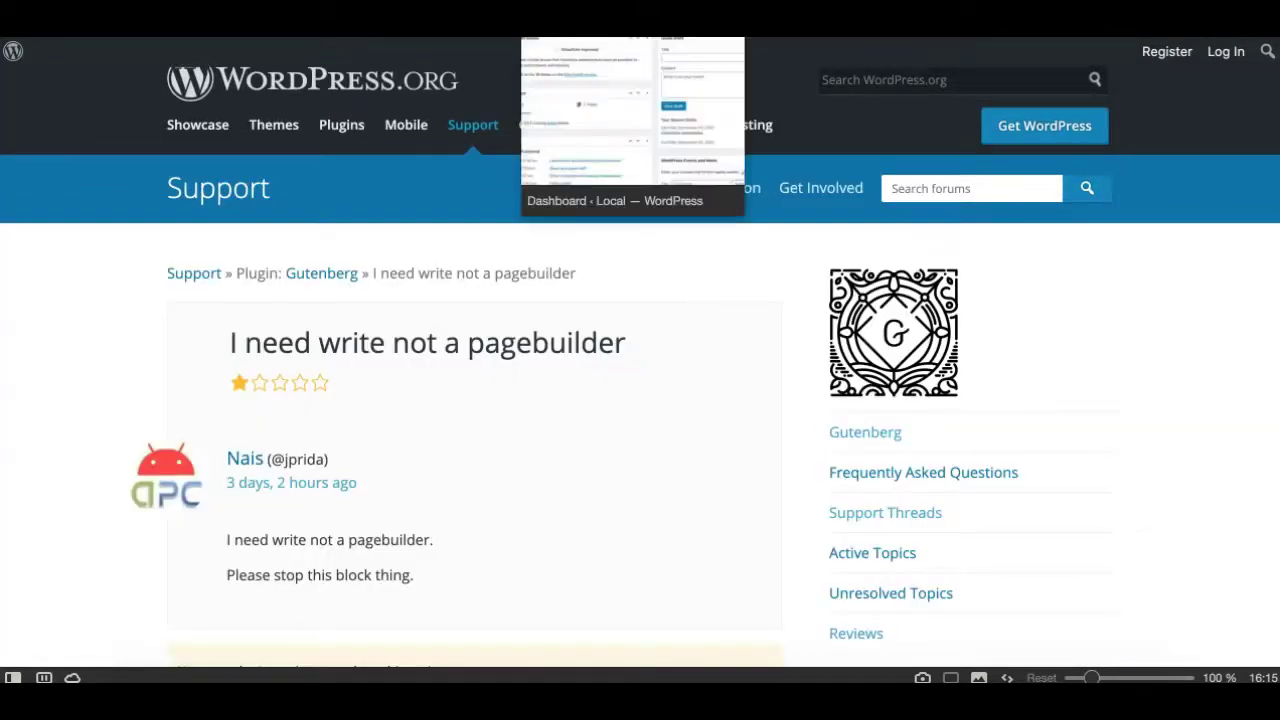
pyautogui.click(633, 20)
pyautogui.click(471, 20)
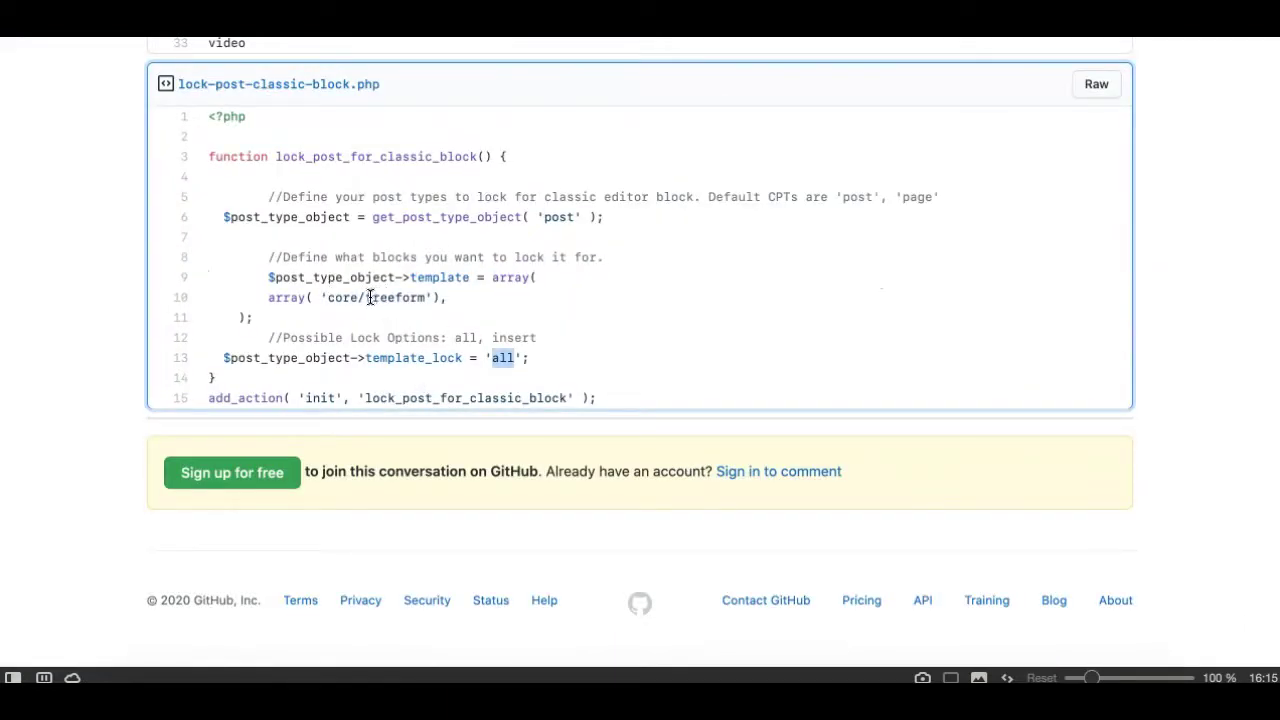
# Select the freeform block name on line 10 of the gist, then clear the highlights.
pyautogui.moveTo(332, 295); pyautogui.dragTo(411, 290)
pyautogui.doubleClick(411, 290)
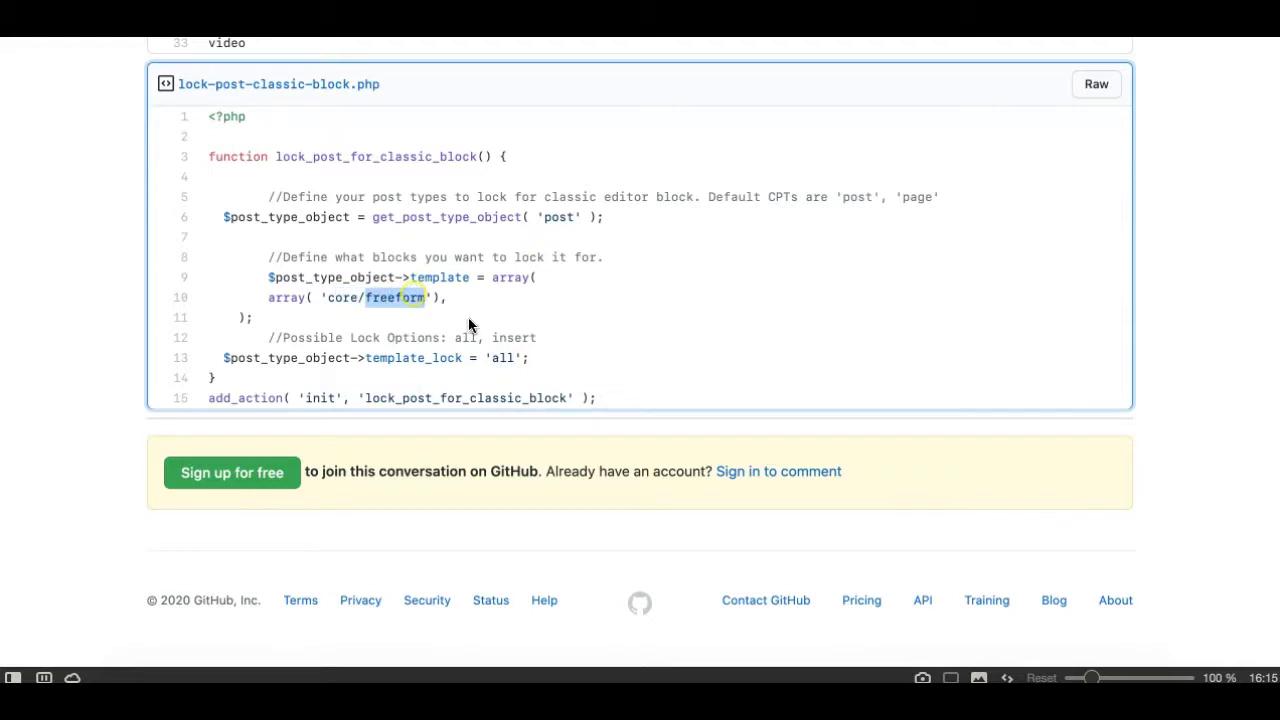
pyautogui.click(499, 358)
pyautogui.click(505, 335)
# In the handbook Templates tab, highlight 'inserting', 'removing' and what the insert lock prevents.
pyautogui.moveTo(1112, 25)
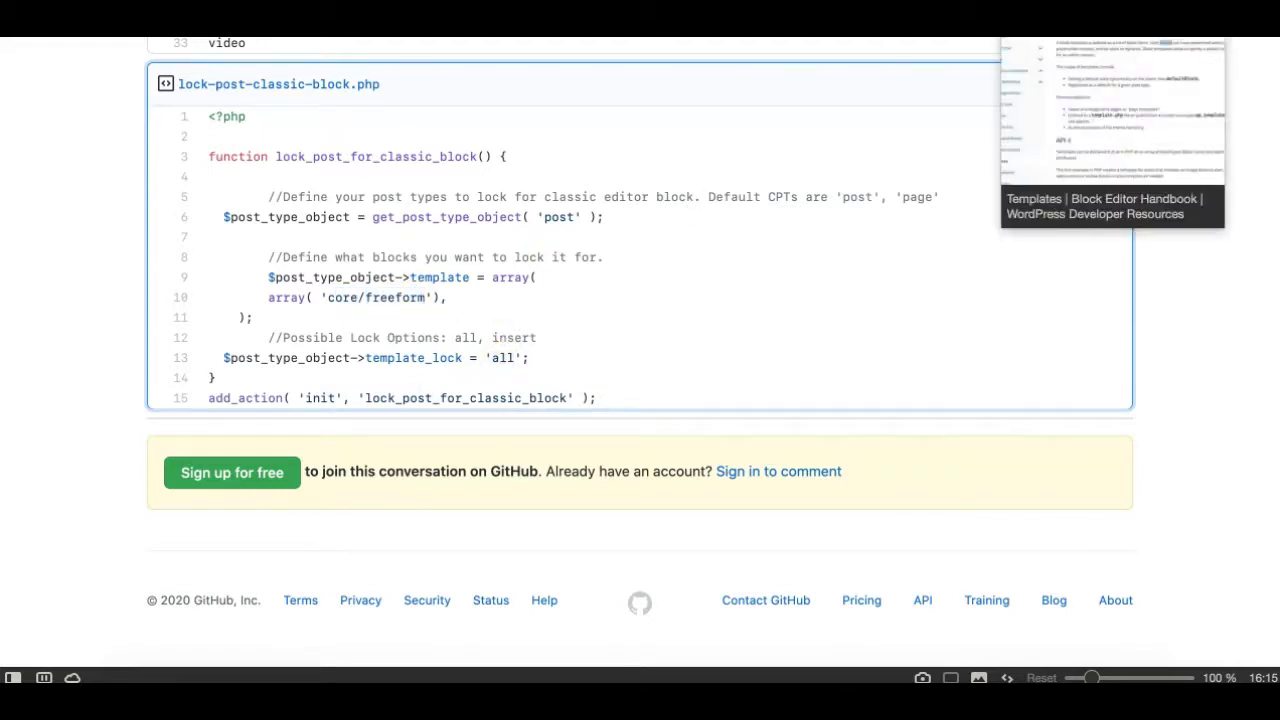
pyautogui.click(1112, 25)
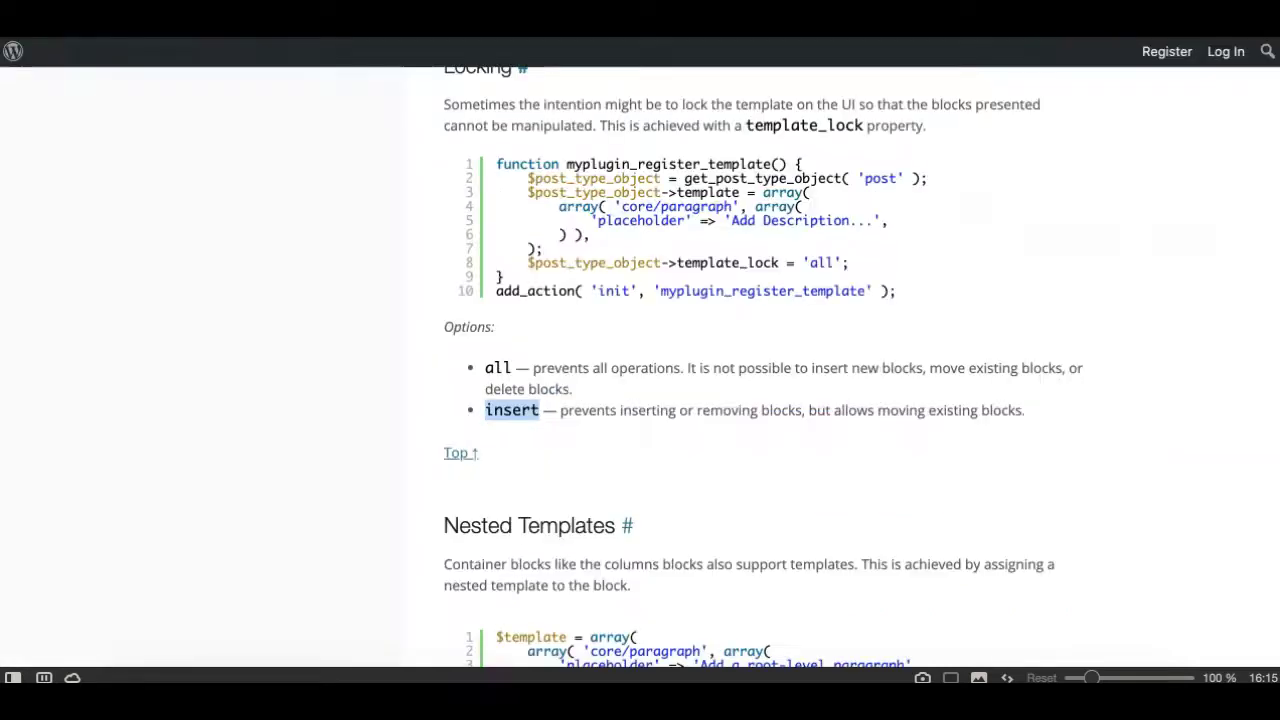
pyautogui.doubleClick(662, 413)
pyautogui.doubleClick(720, 412)
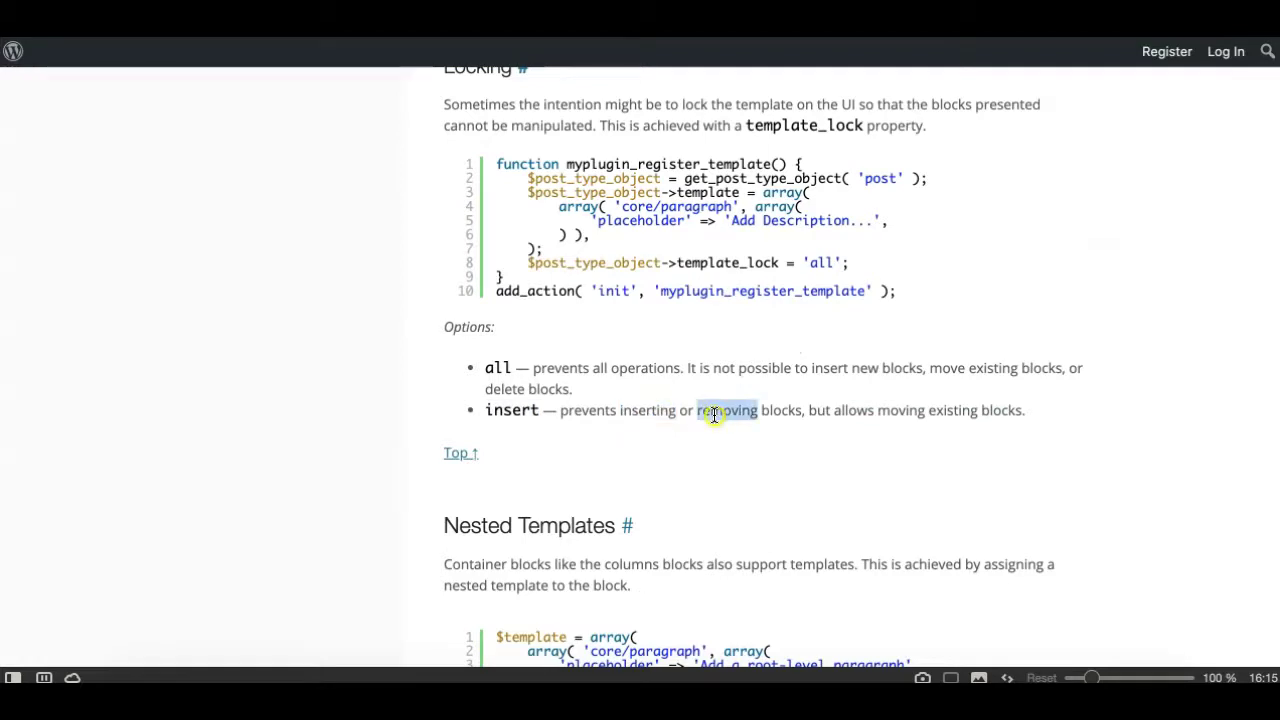
pyautogui.click(562, 416)
pyautogui.moveTo(562, 416); pyautogui.dragTo(806, 413)
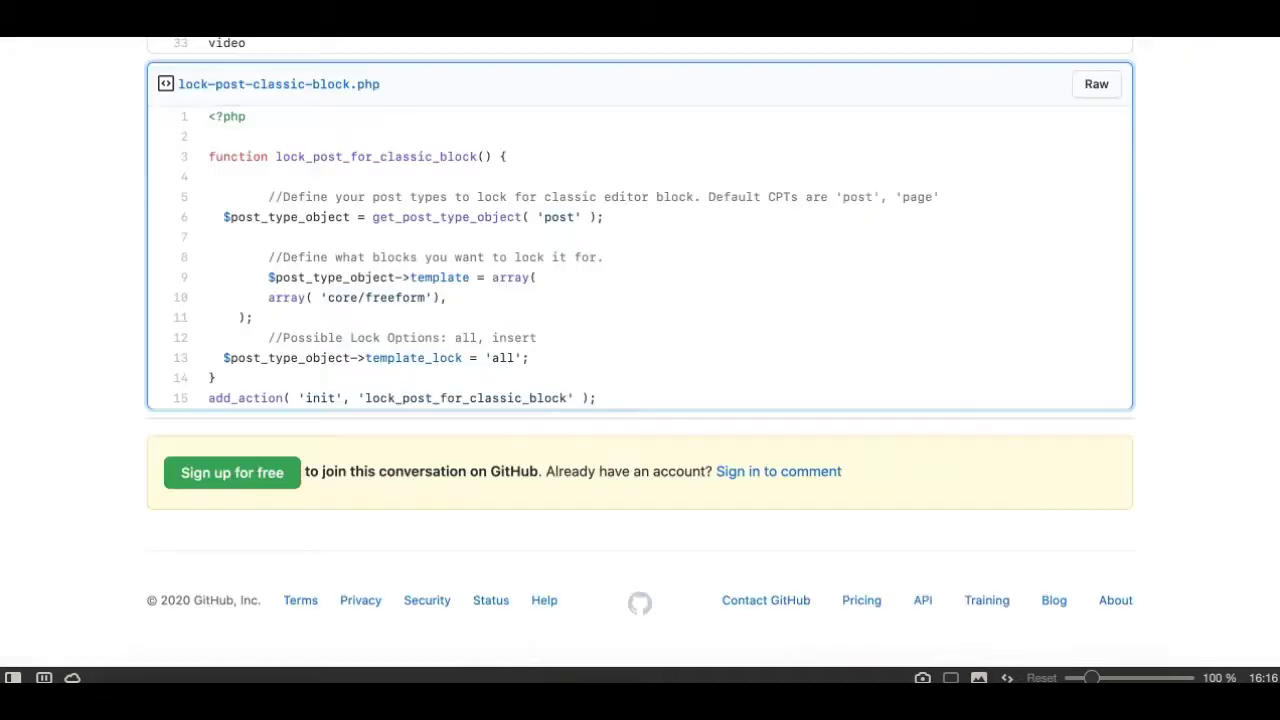
# Highlight the 'all' value on line 13 and select the whole lock function code.
pyautogui.doubleClick(507, 360)
pyautogui.click(472, 316)
pyautogui.moveTo(206, 117); pyautogui.dragTo(203, 160)
pyautogui.click(628, 398)
pyautogui.hotkey('ctrl', 'Tab')
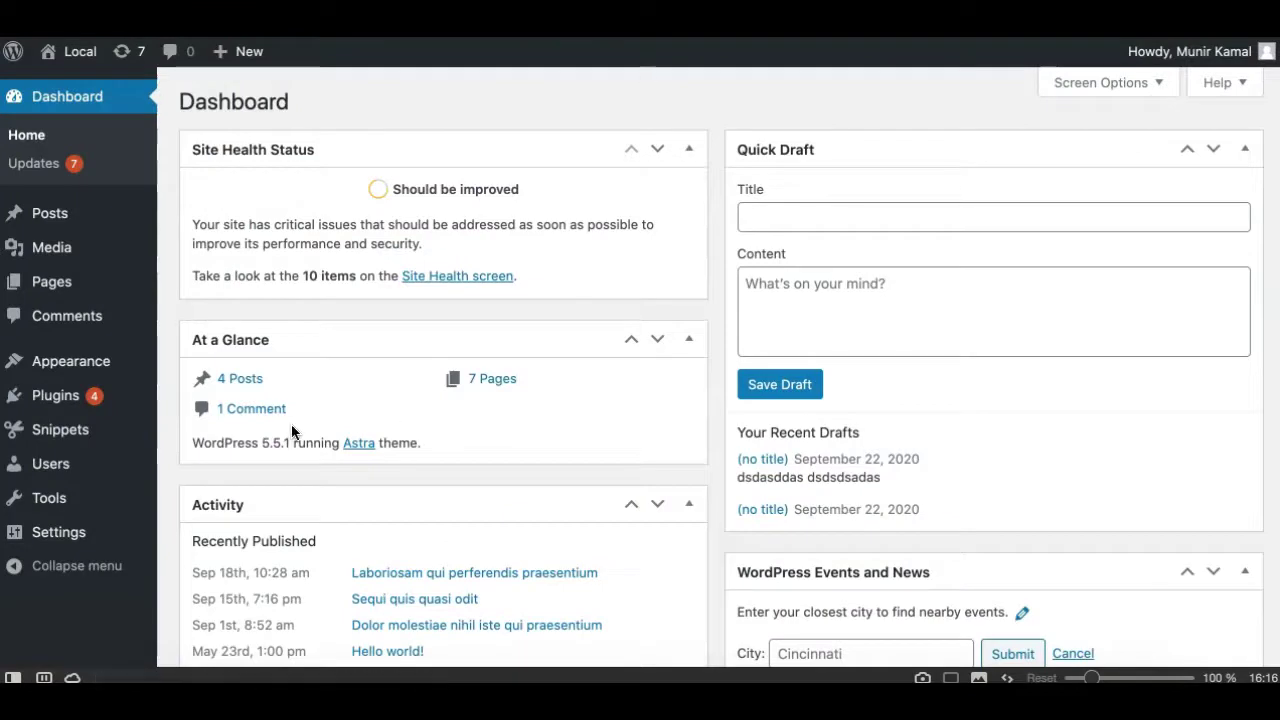
# From All Snippets, open the Lock Posts with Classic Block snippet for editing.
pyautogui.moveTo(104, 442)
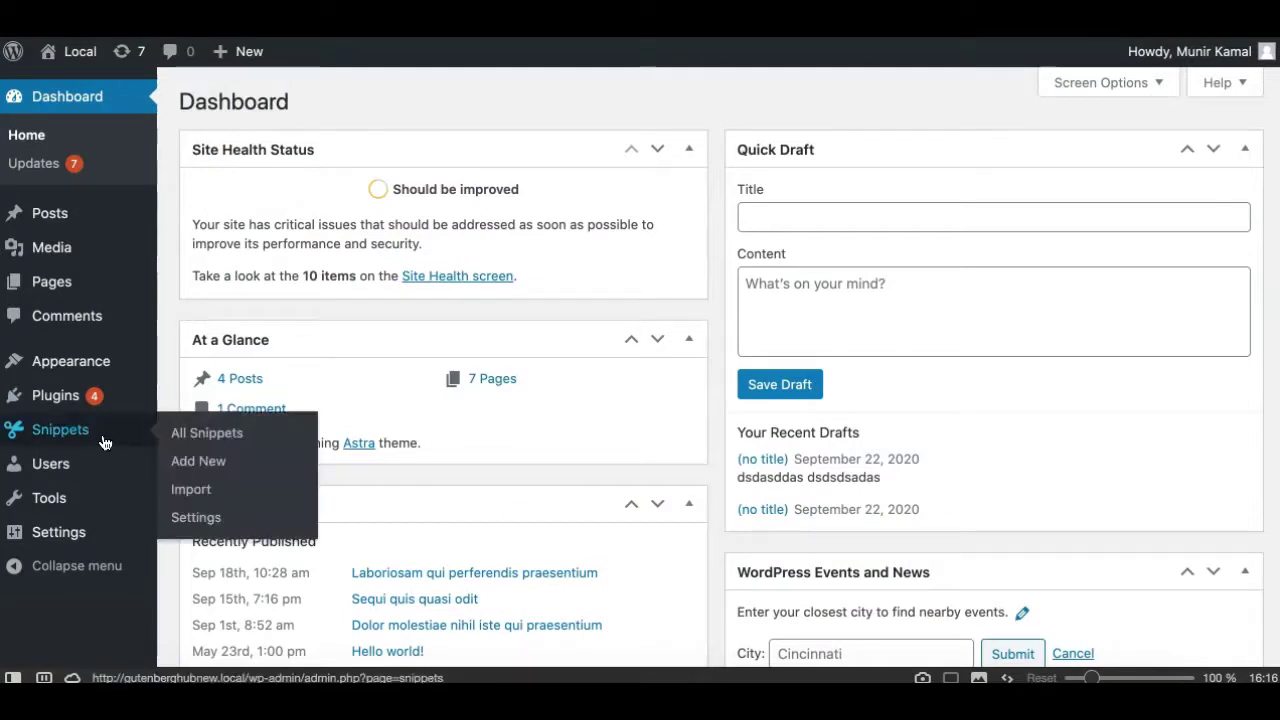
pyautogui.click(100, 437)
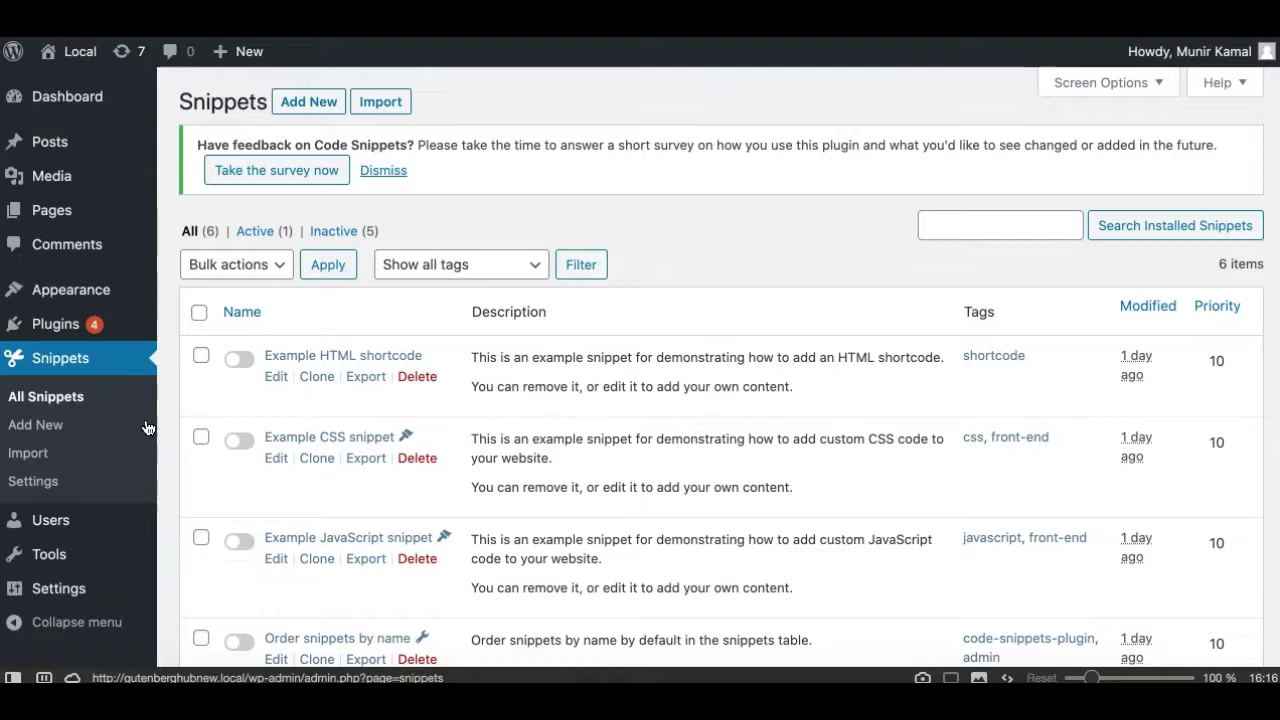
pyautogui.scroll(-3, 190, 478)
pyautogui.scroll(-1, 210, 480)
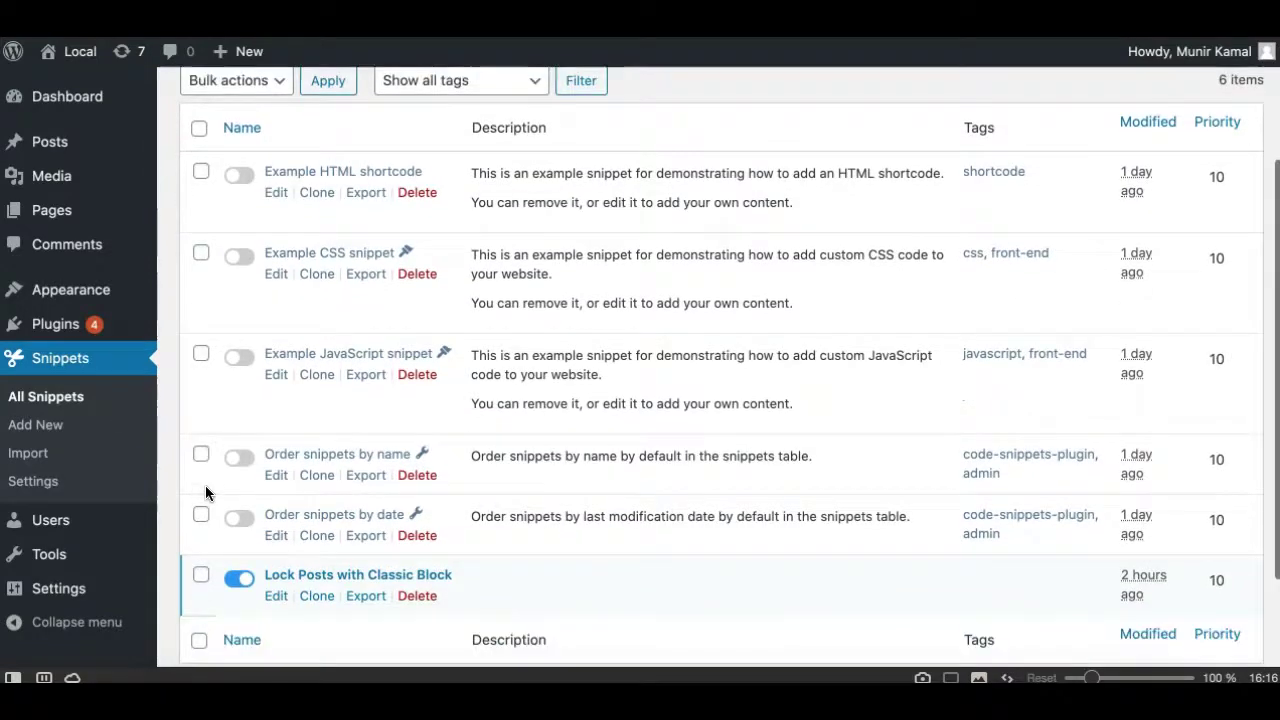
pyautogui.scroll(-1, 205, 485)
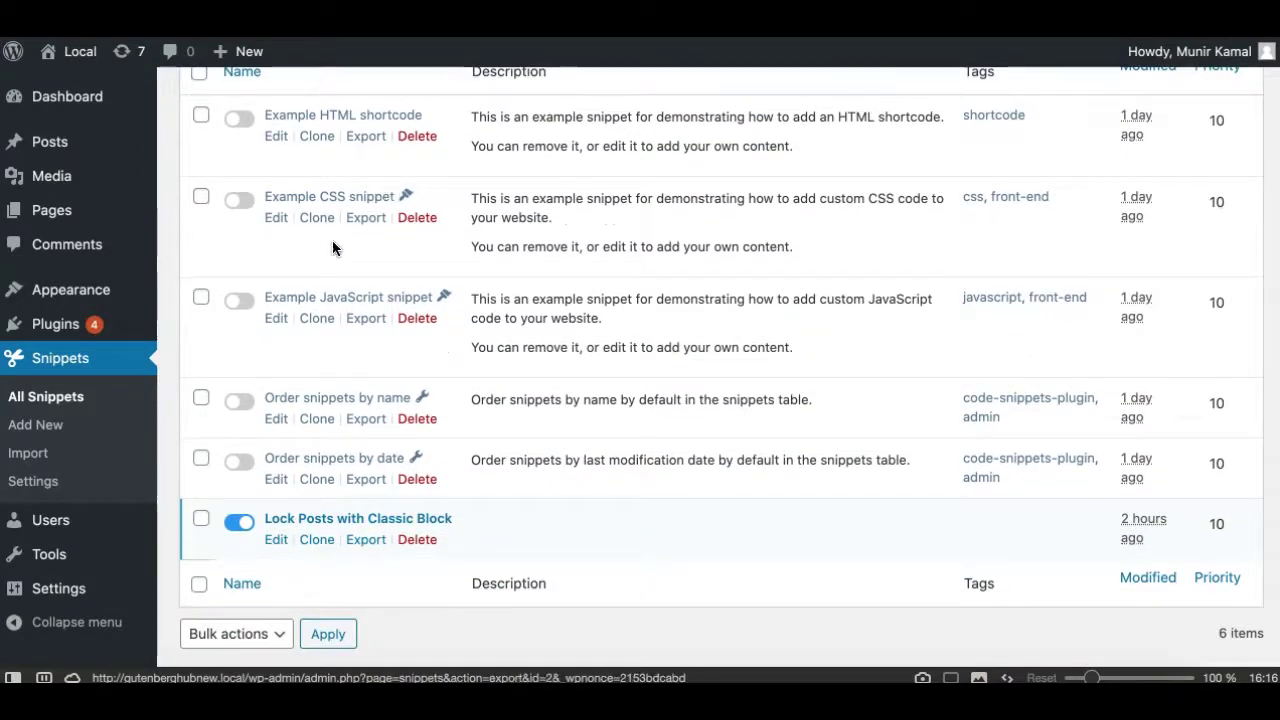
pyautogui.scroll(-1, 272, 424)
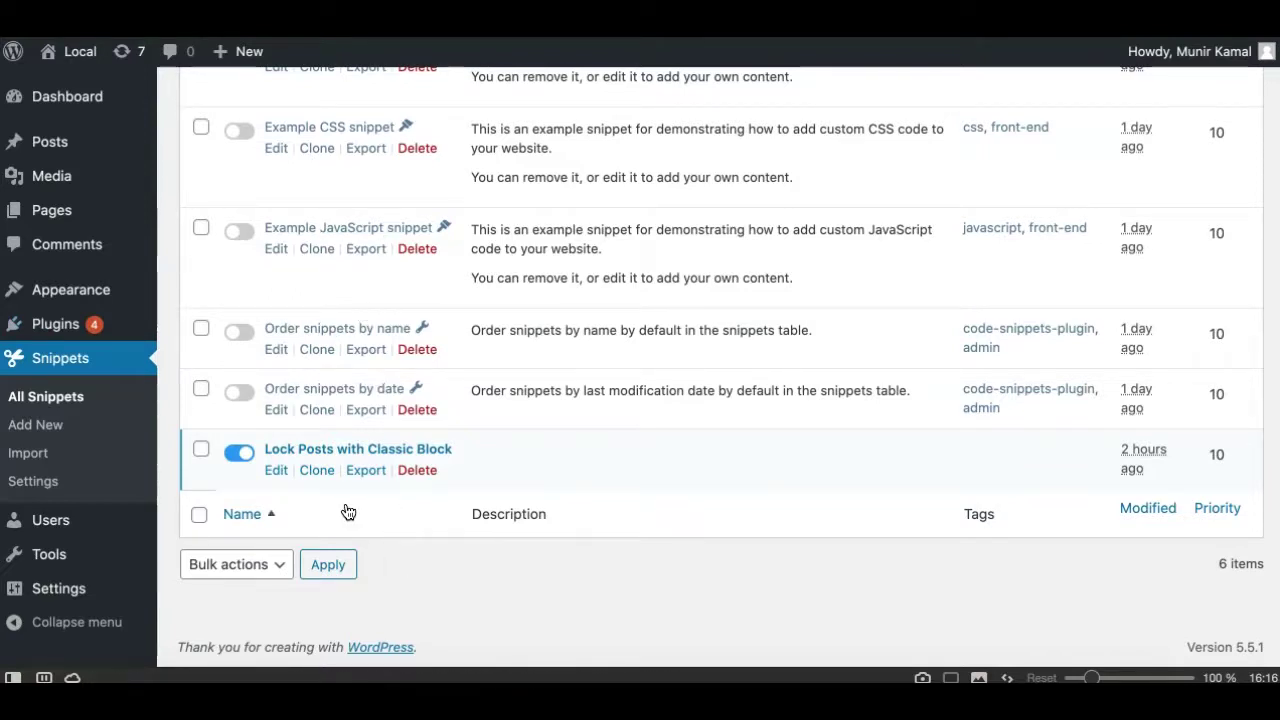
pyautogui.click(270, 471)
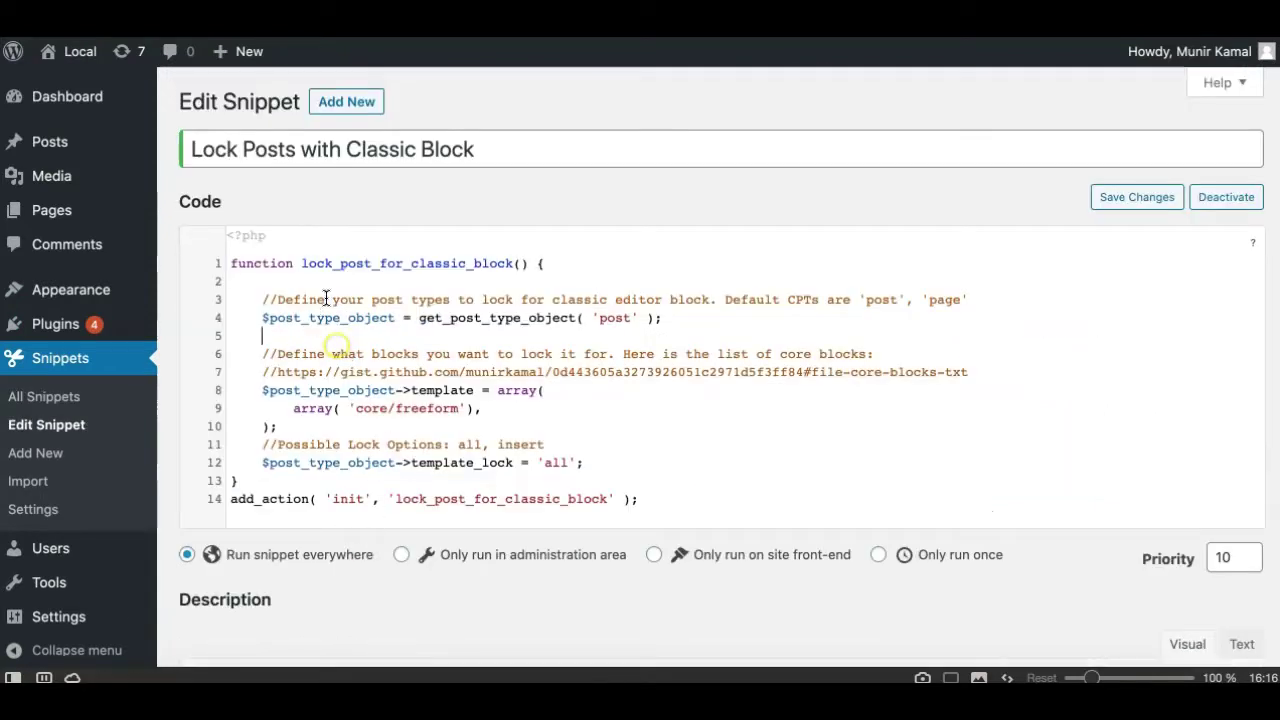
# Select and review the snippet's PHP code, and set it to run everywhere on the site.
pyautogui.click(231, 264)
pyautogui.moveTo(231, 264); pyautogui.dragTo(648, 498)
pyautogui.click(648, 498)
pyautogui.click(186, 555)
pyautogui.scroll(-3, 272, 603)
pyautogui.scroll(-3, 283, 466)
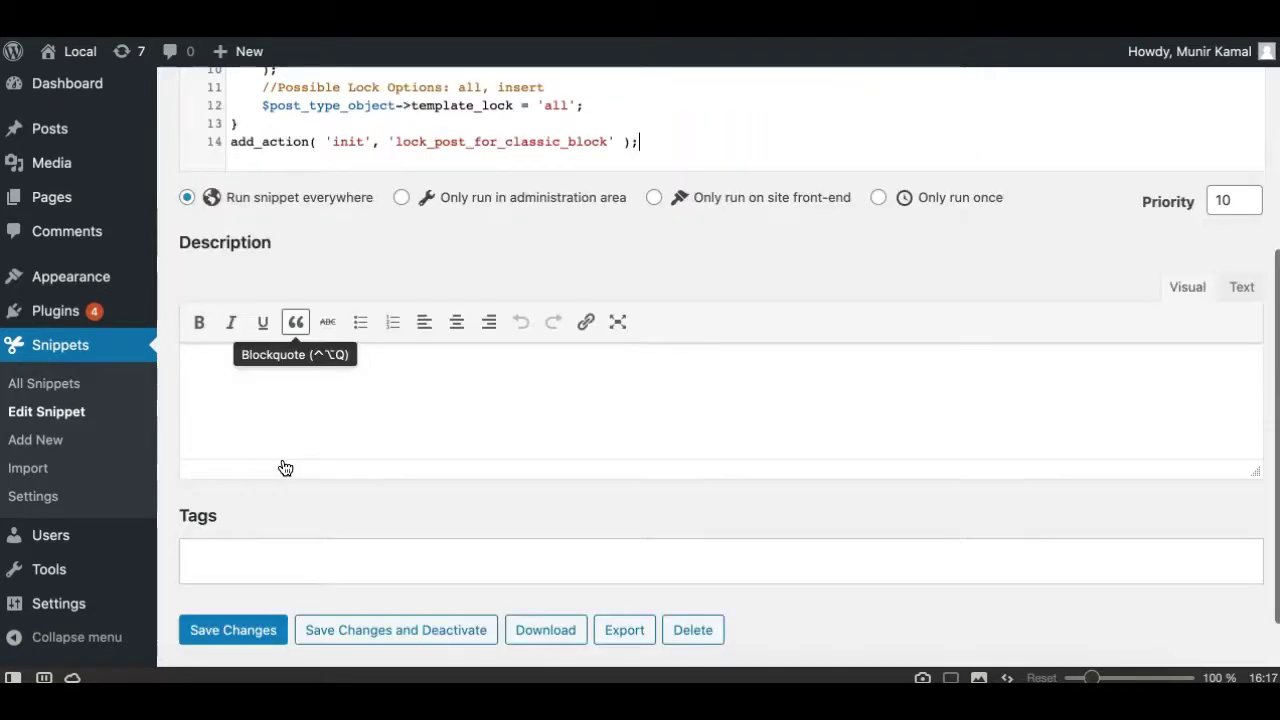
pyautogui.scroll(6, 286, 351)
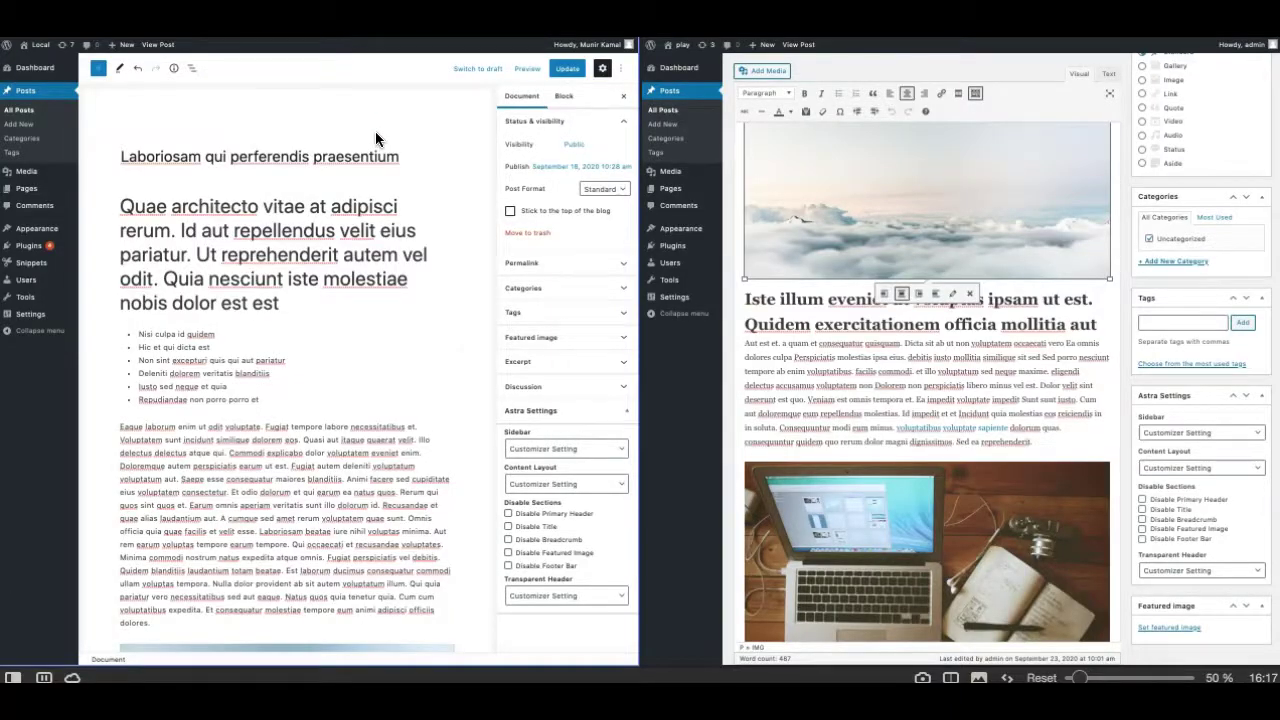
# Cycle through the reference tabs, pick out the 'post' type value, then start a new post.
pyautogui.click(222, 301)
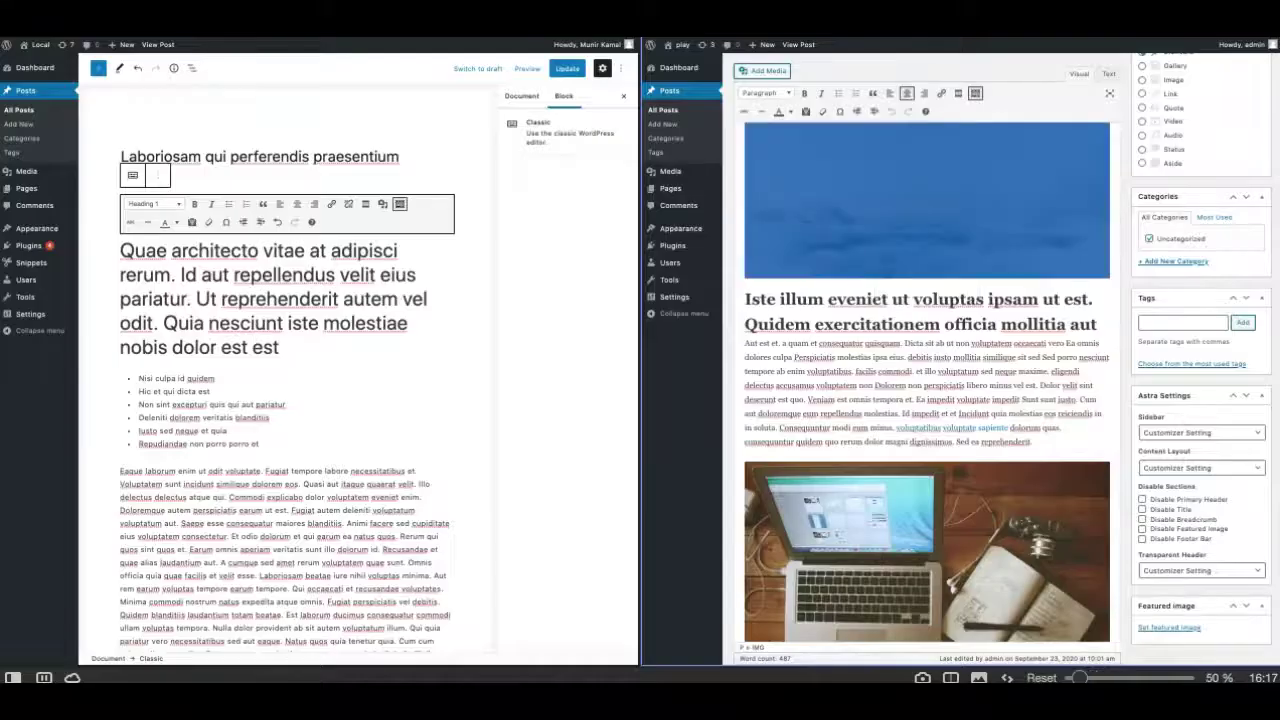
pyautogui.hotkey('ctrl', 'Tab')
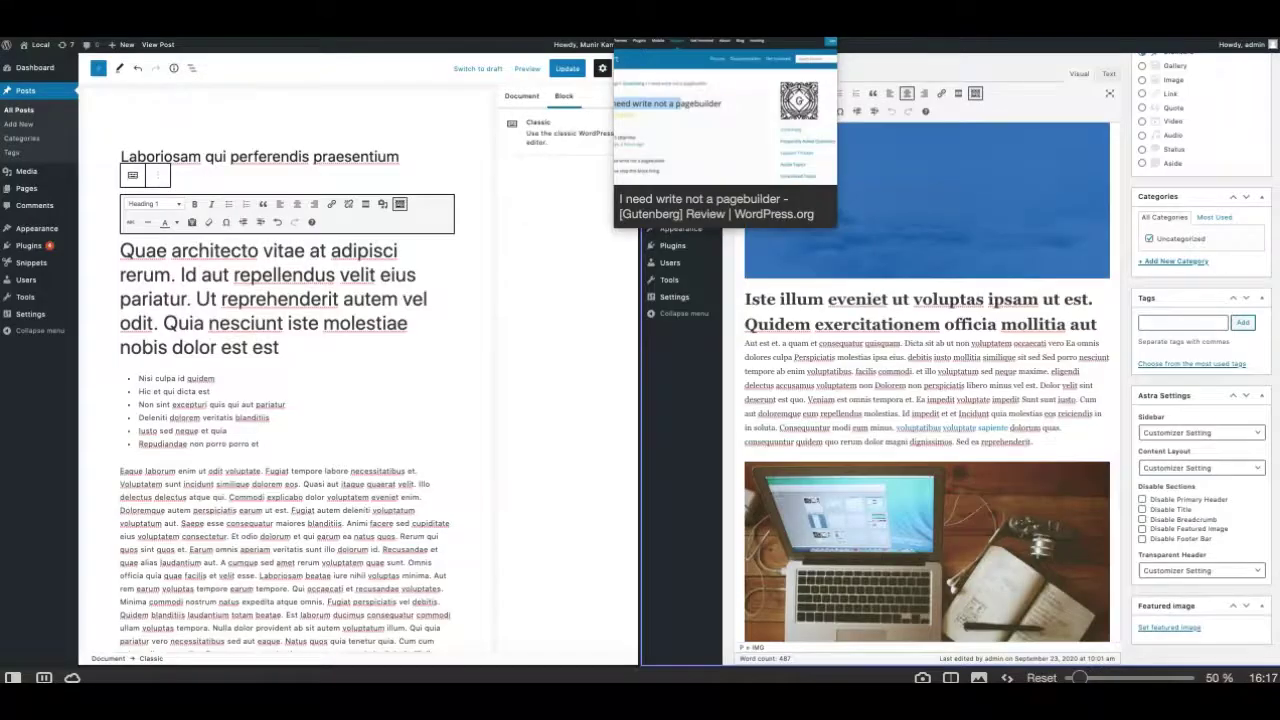
pyautogui.hotkey('ctrl', 'Tab')
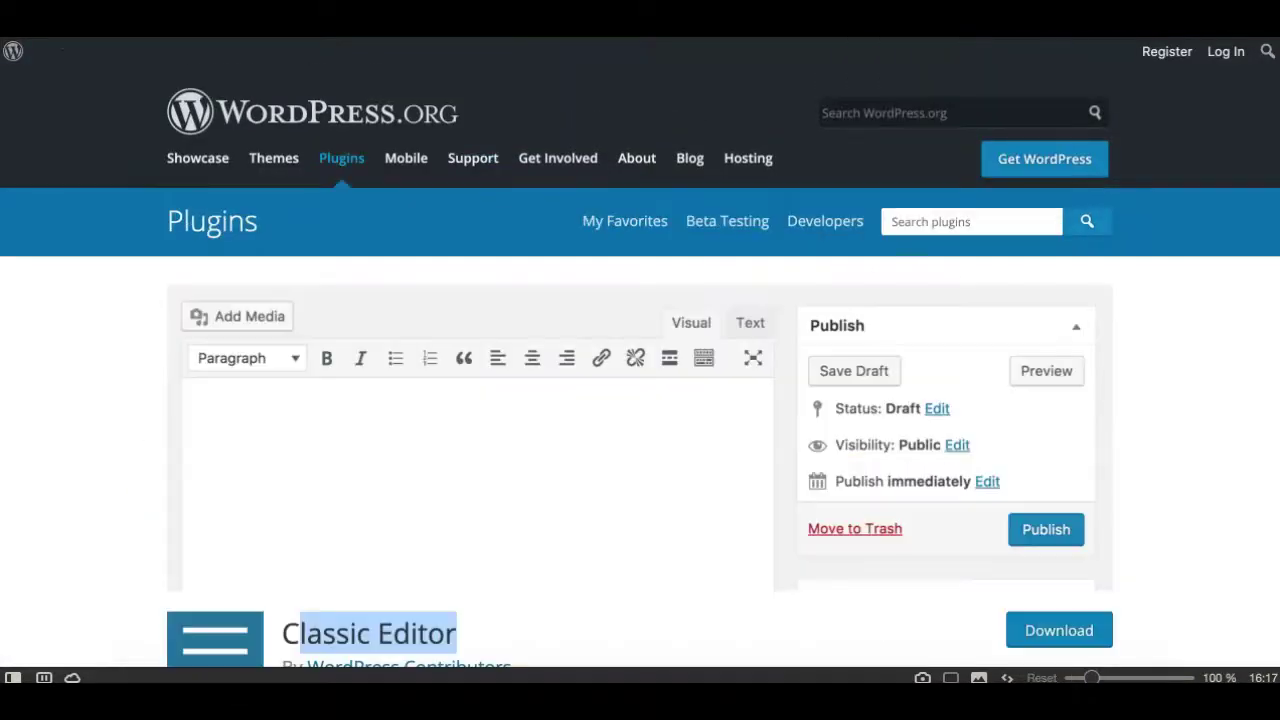
pyautogui.hotkey('ctrl', 'Tab')
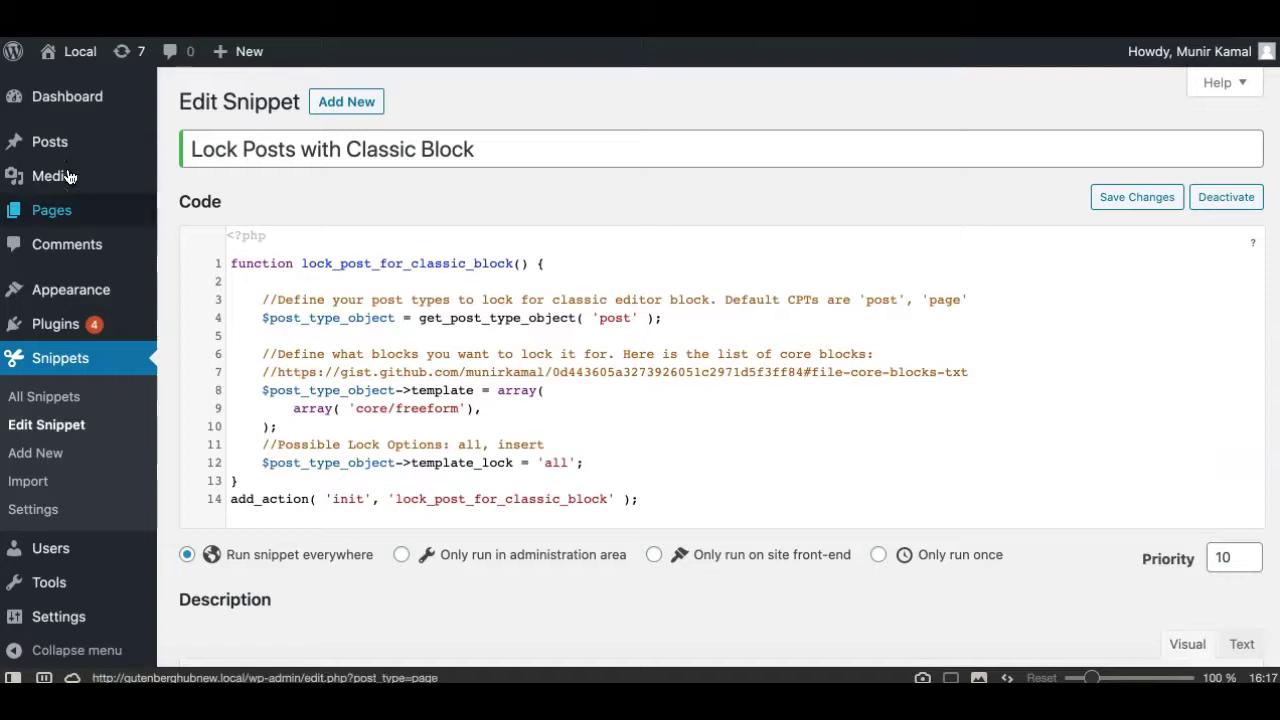
pyautogui.moveTo(50, 145)
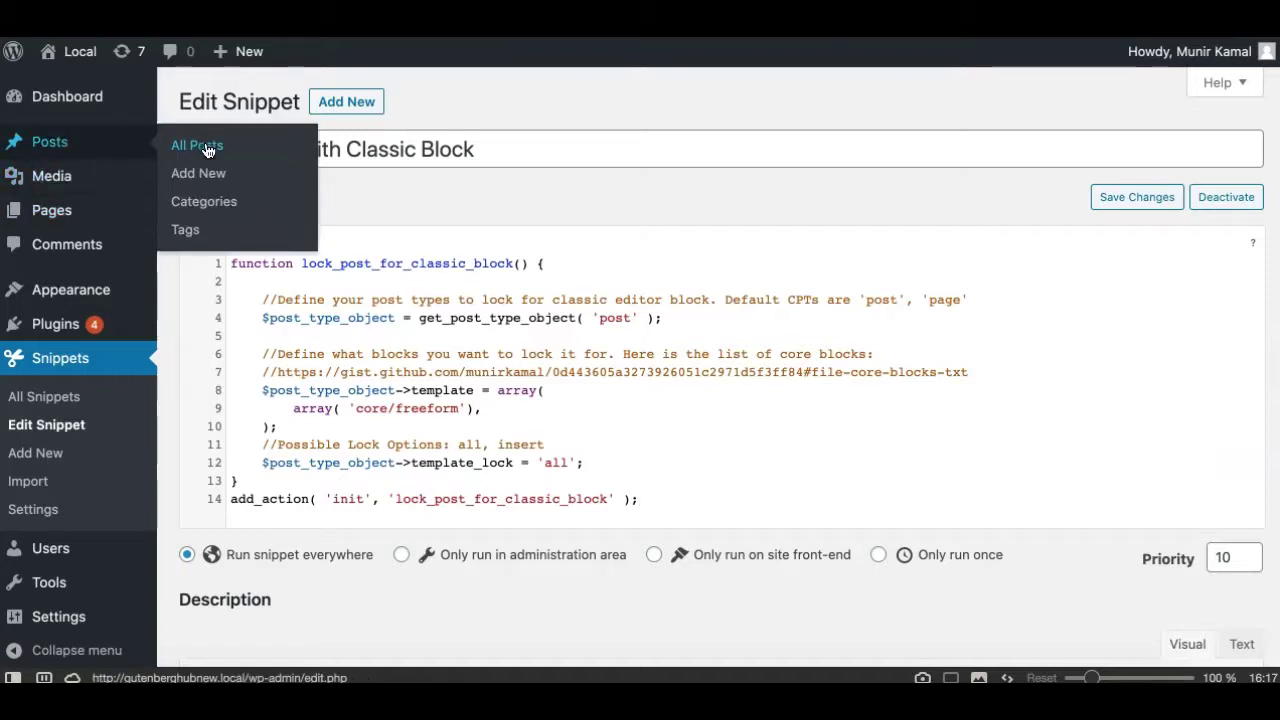
pyautogui.doubleClick(613, 318)
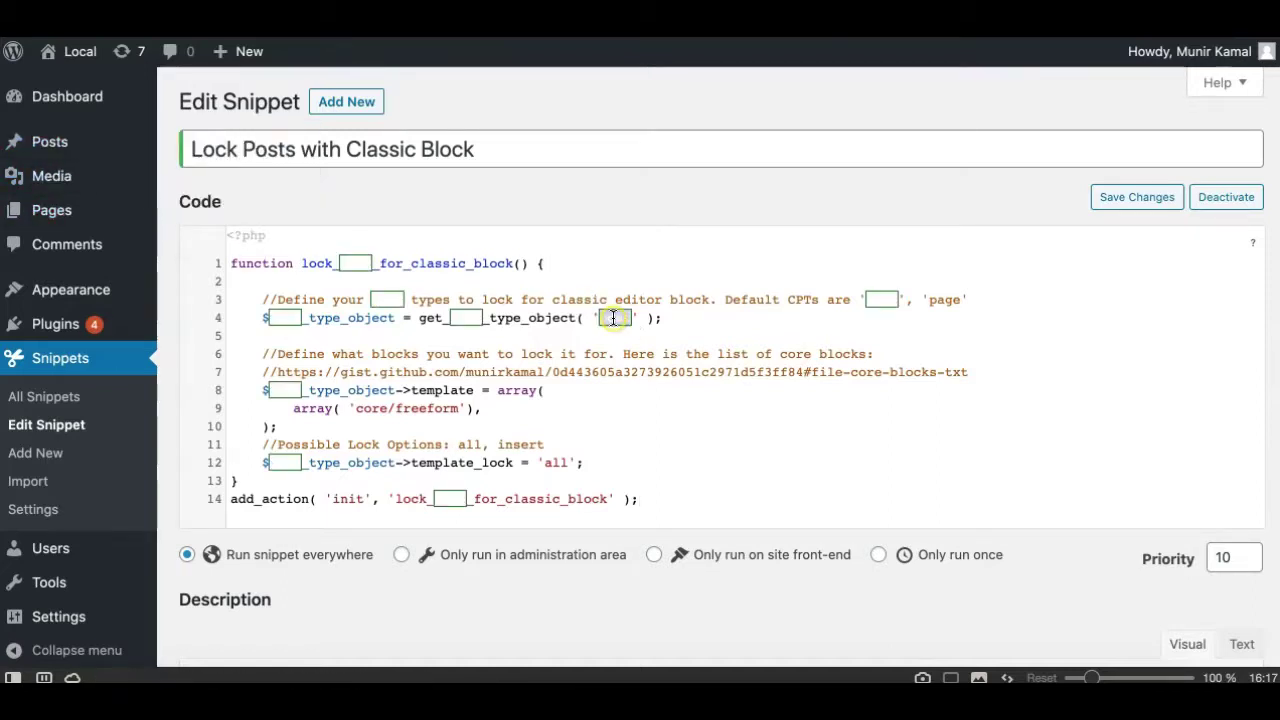
pyautogui.moveTo(77, 140)
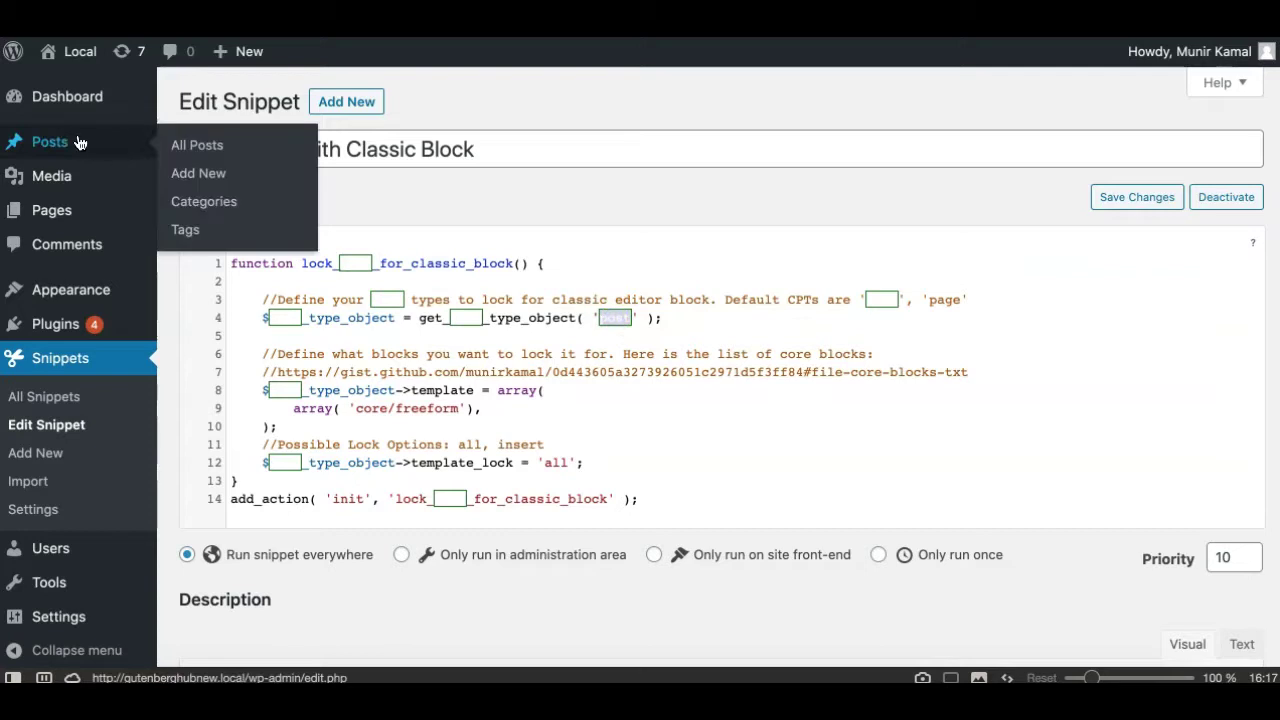
pyautogui.click(211, 183)
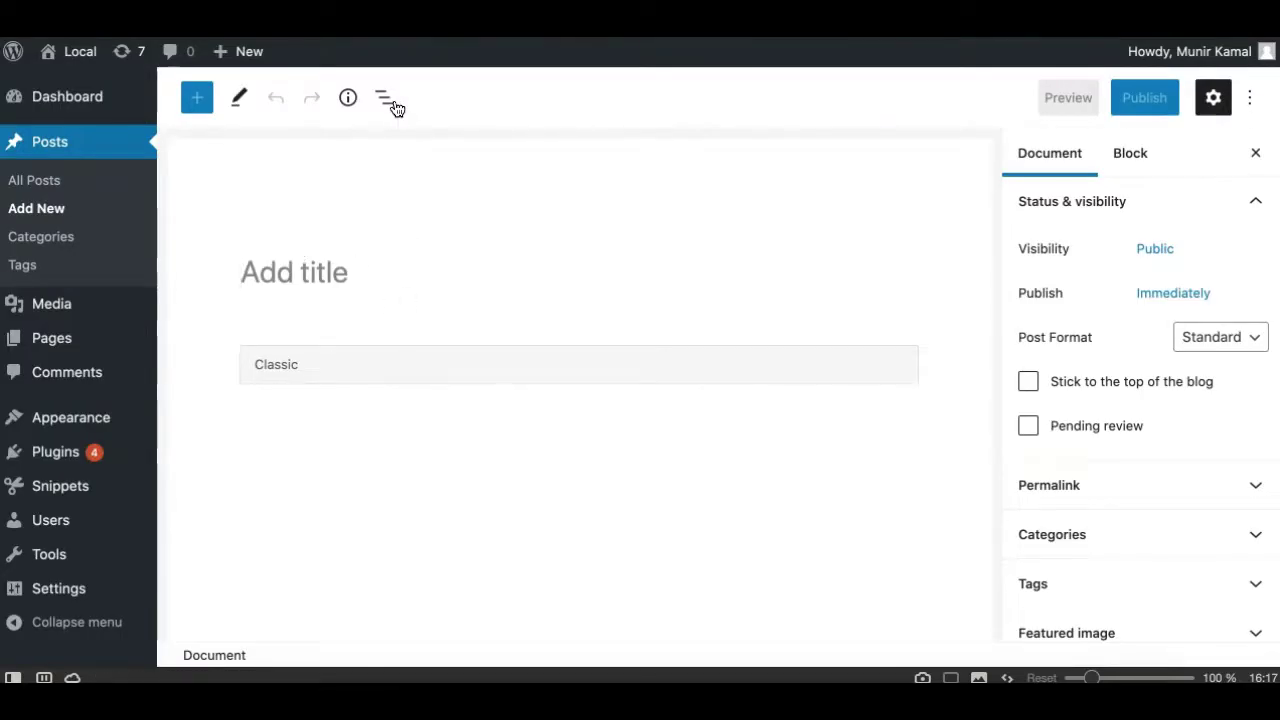
# Check the block list and inserter, then type a line of sample text in the Classic block.
pyautogui.click(385, 98)
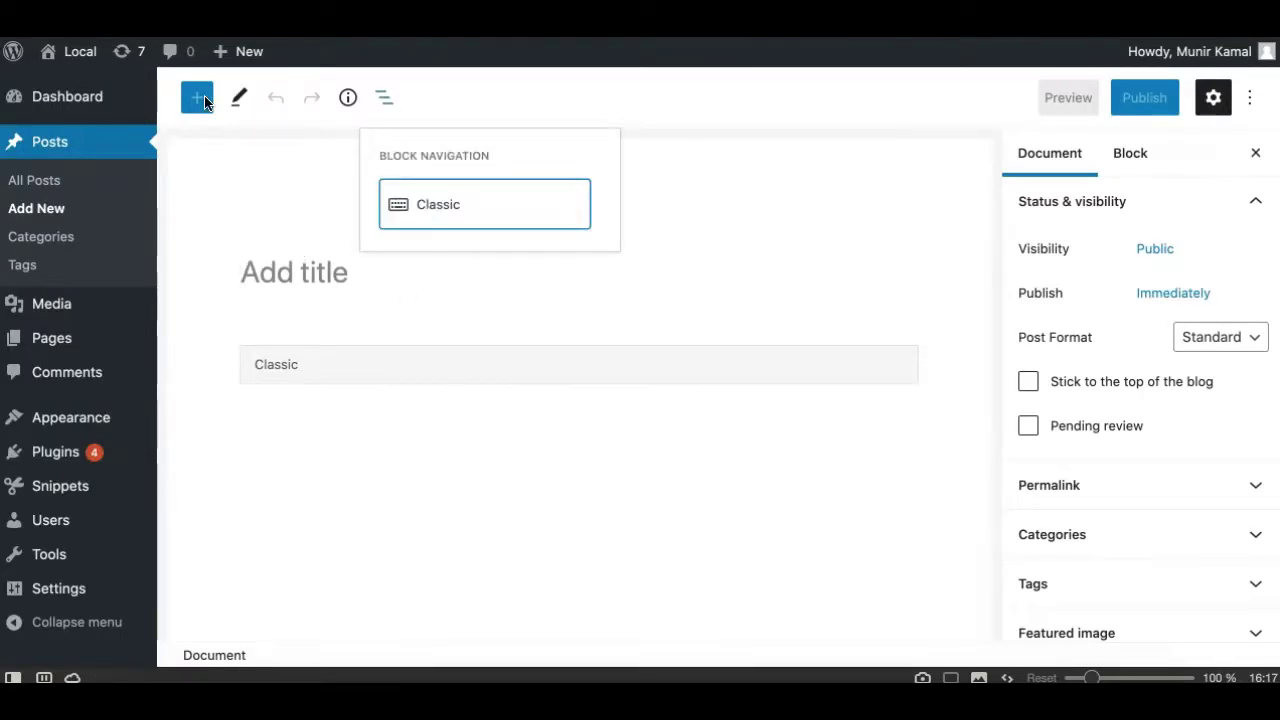
pyautogui.click(205, 103)
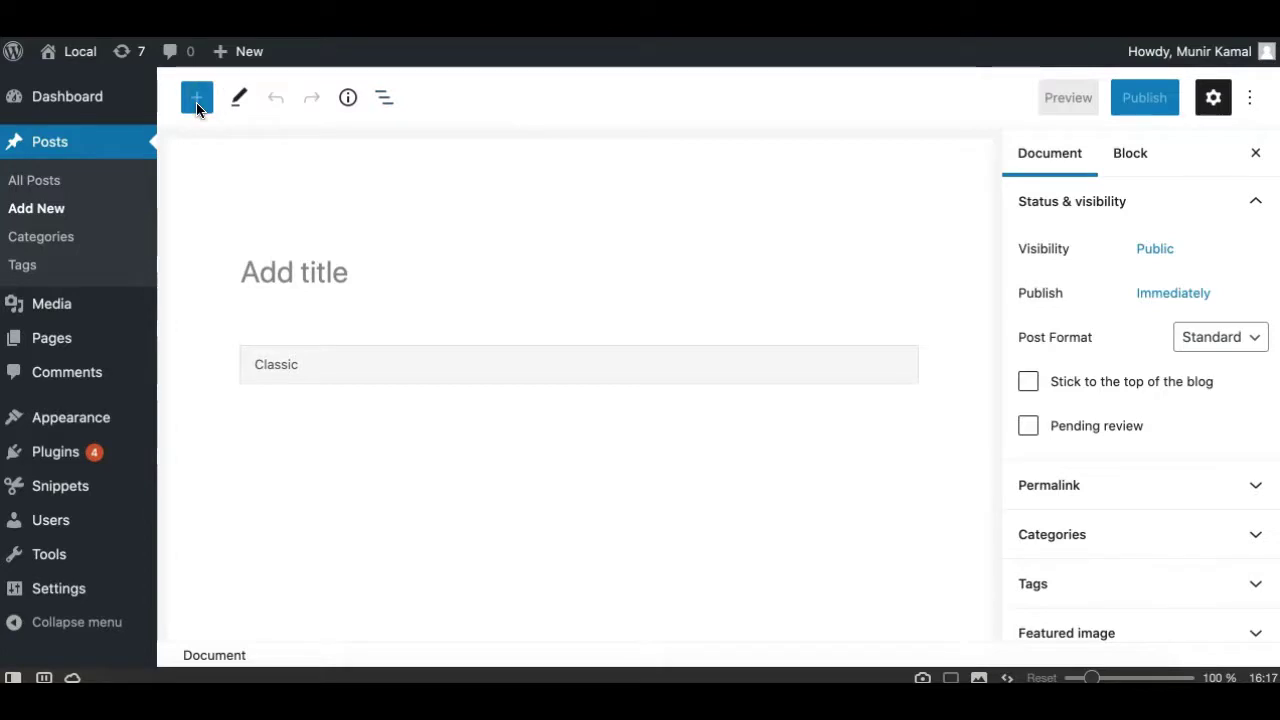
pyautogui.click(306, 366)
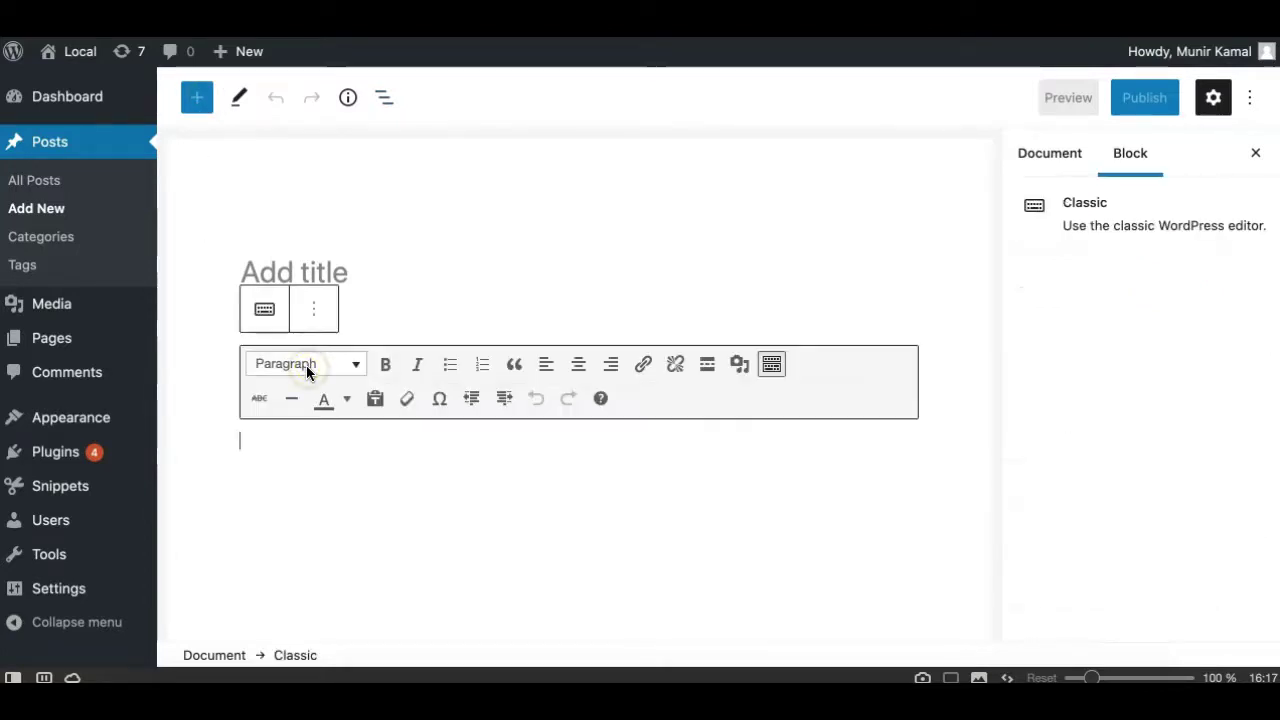
pyautogui.write('nk')
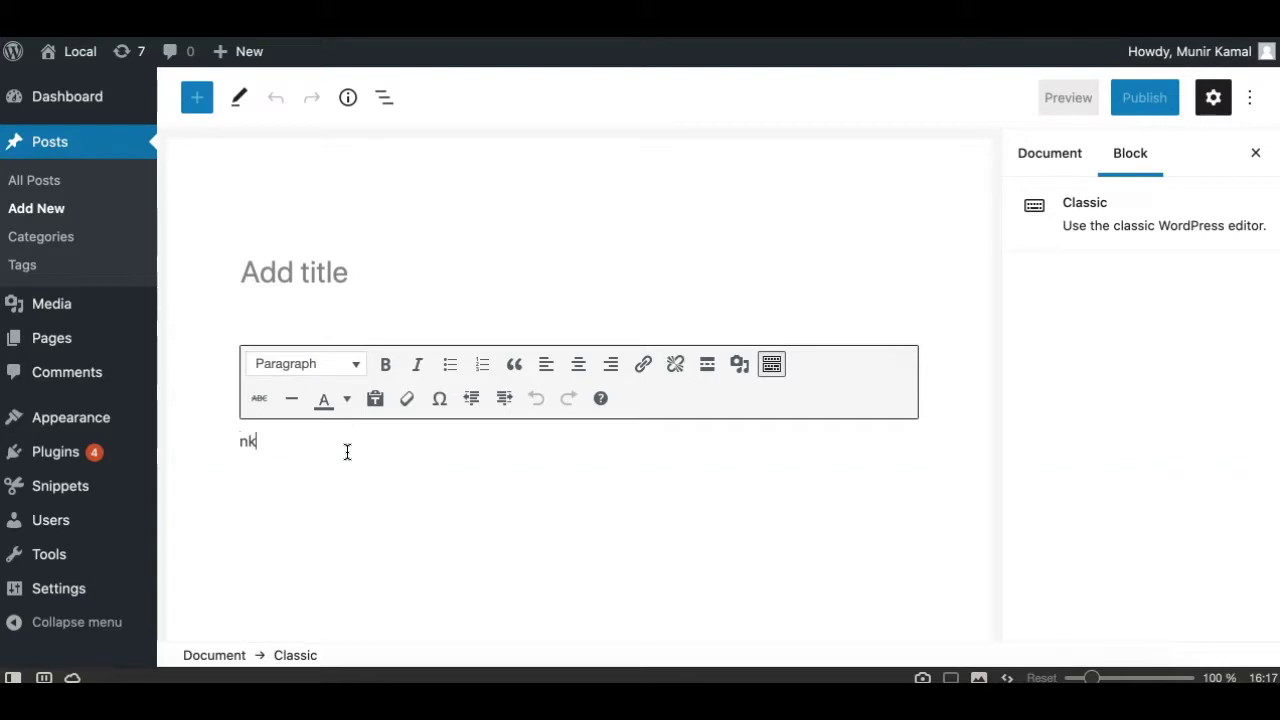
pyautogui.write('jsnjksan nka lakndlka nlkasdn')
pyautogui.press('Return')
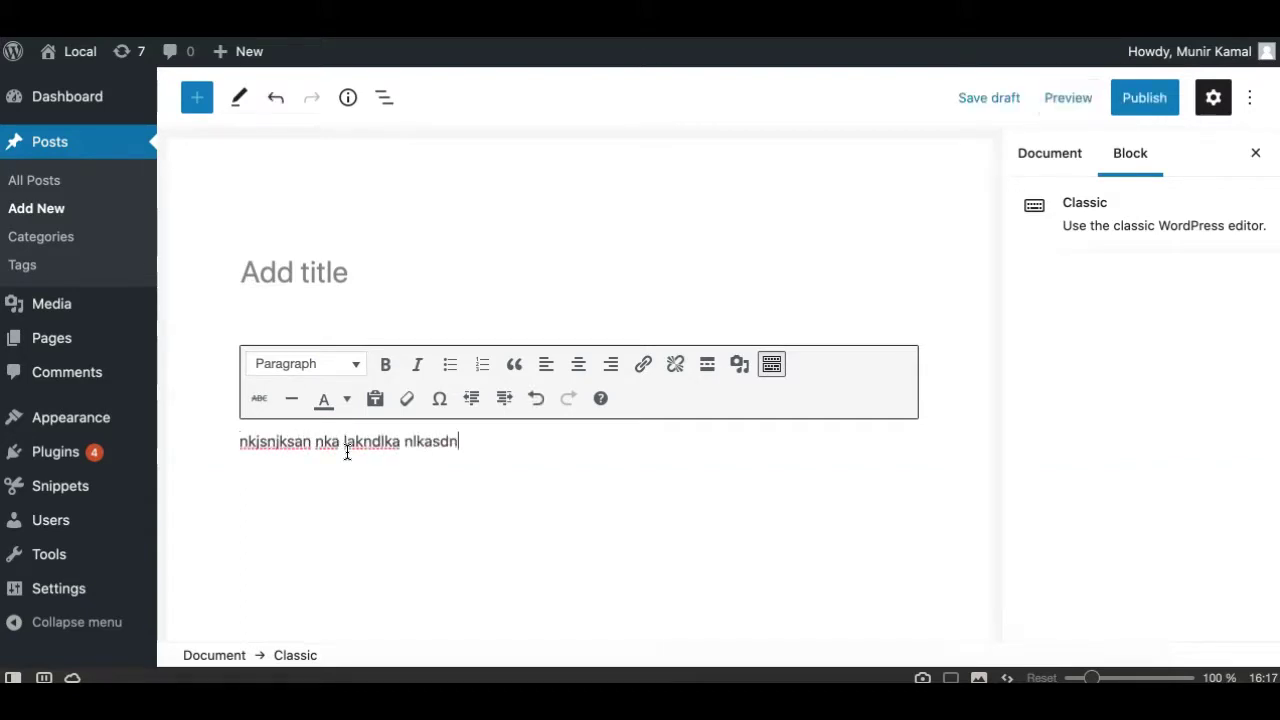
# Insert the misty forest image from the media library below the text.
pyautogui.click(741, 365)
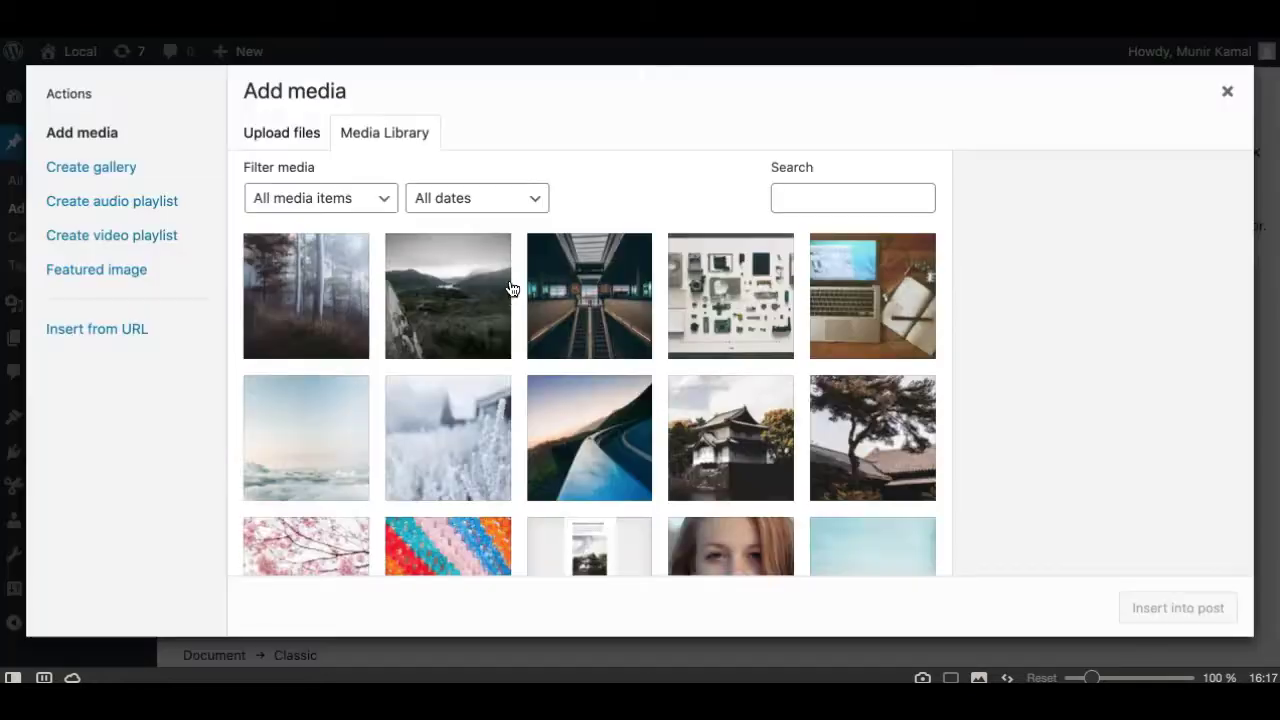
pyautogui.click(358, 306)
pyautogui.click(1128, 603)
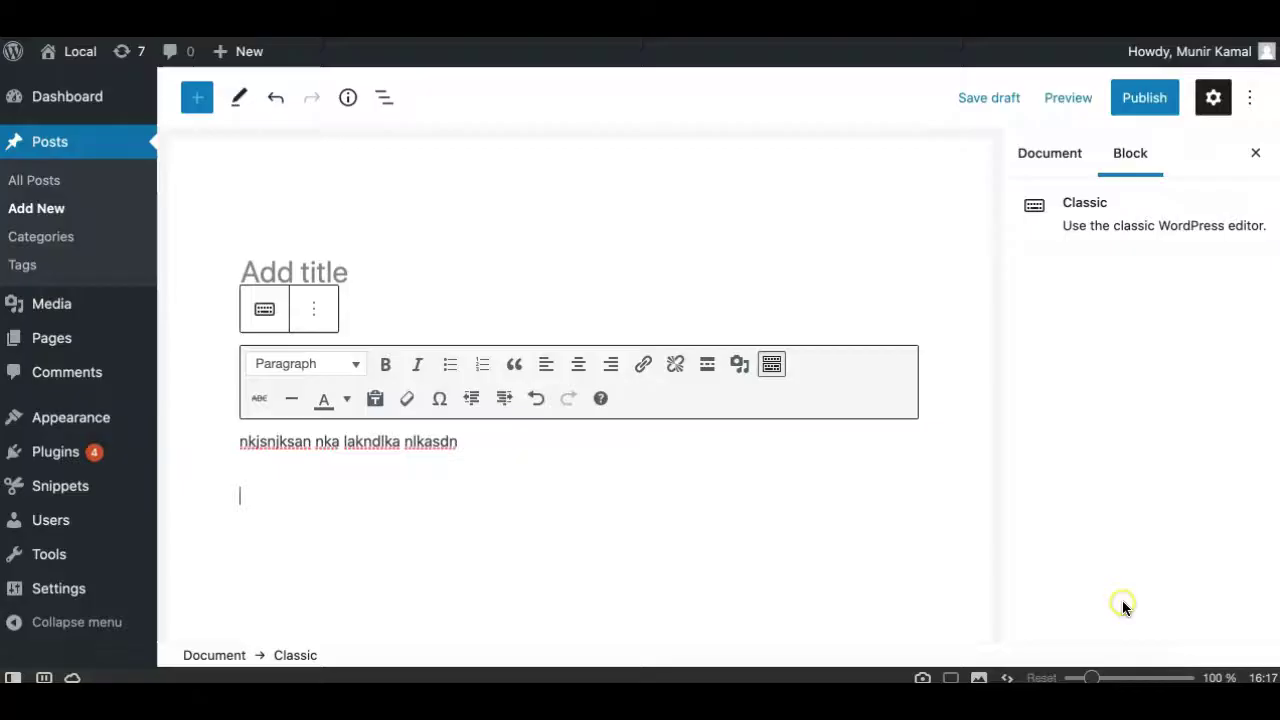
pyautogui.click(563, 434)
pyautogui.scroll(-2, 563, 432)
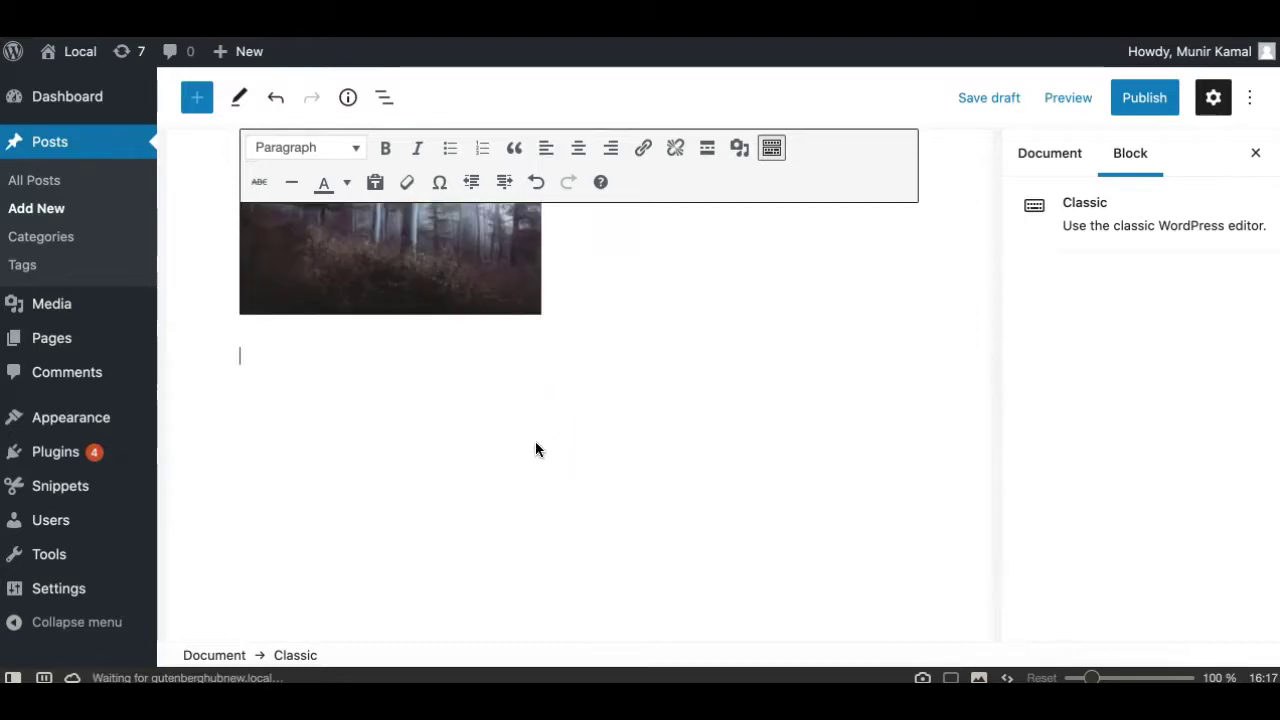
pyautogui.scroll(-2, 389, 392)
pyautogui.click(350, 504)
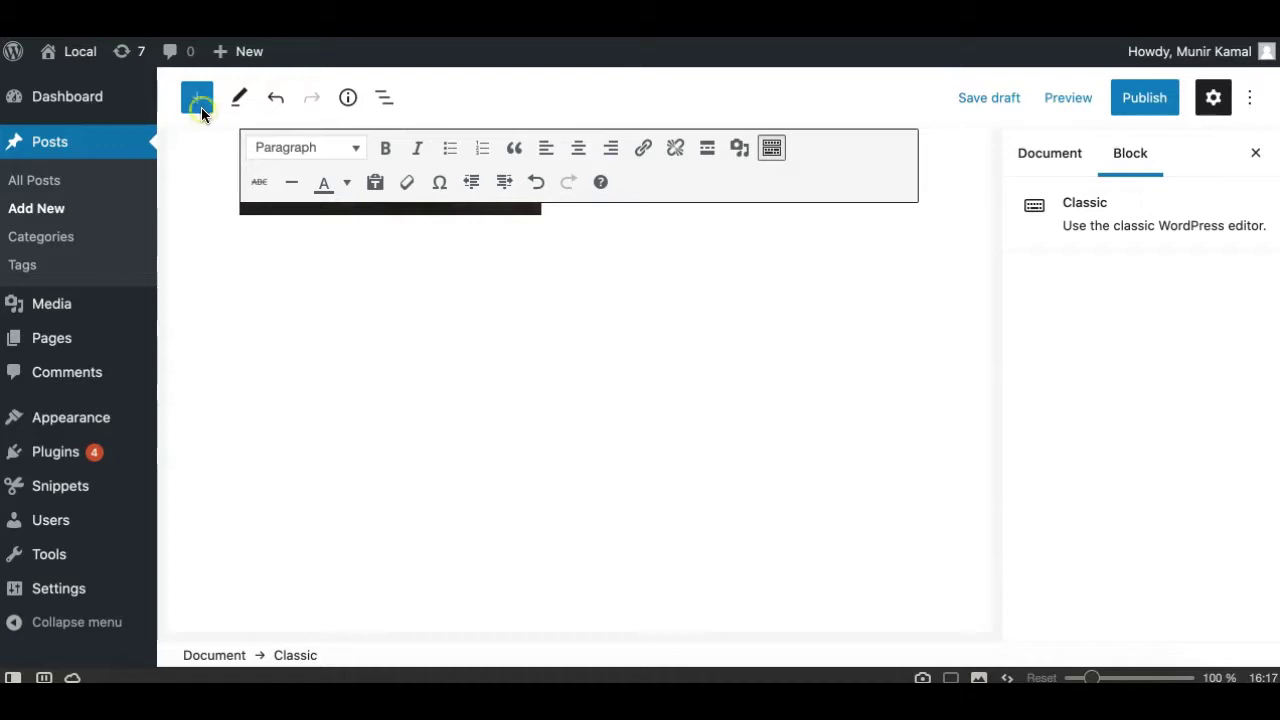
pyautogui.click(389, 366)
pyautogui.scroll(4, 389, 366)
pyautogui.click(388, 366)
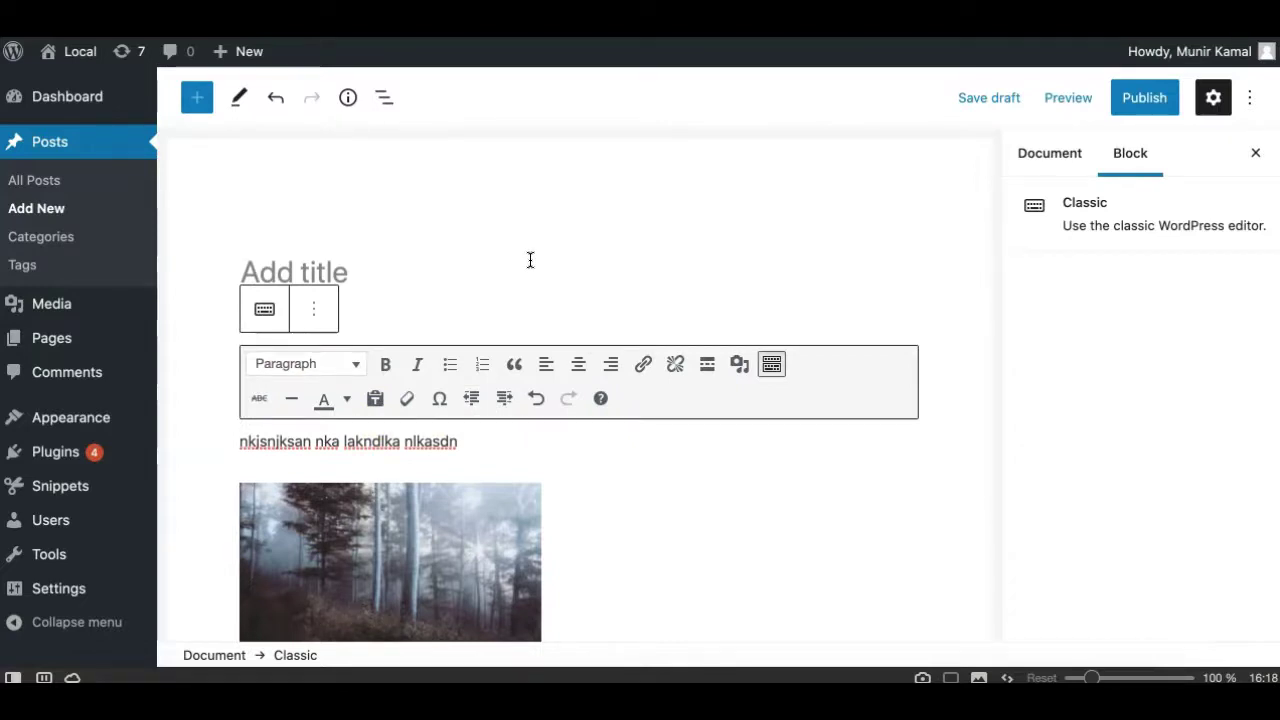
pyautogui.click(751, 201)
pyautogui.click(423, 484)
pyautogui.click(1250, 100)
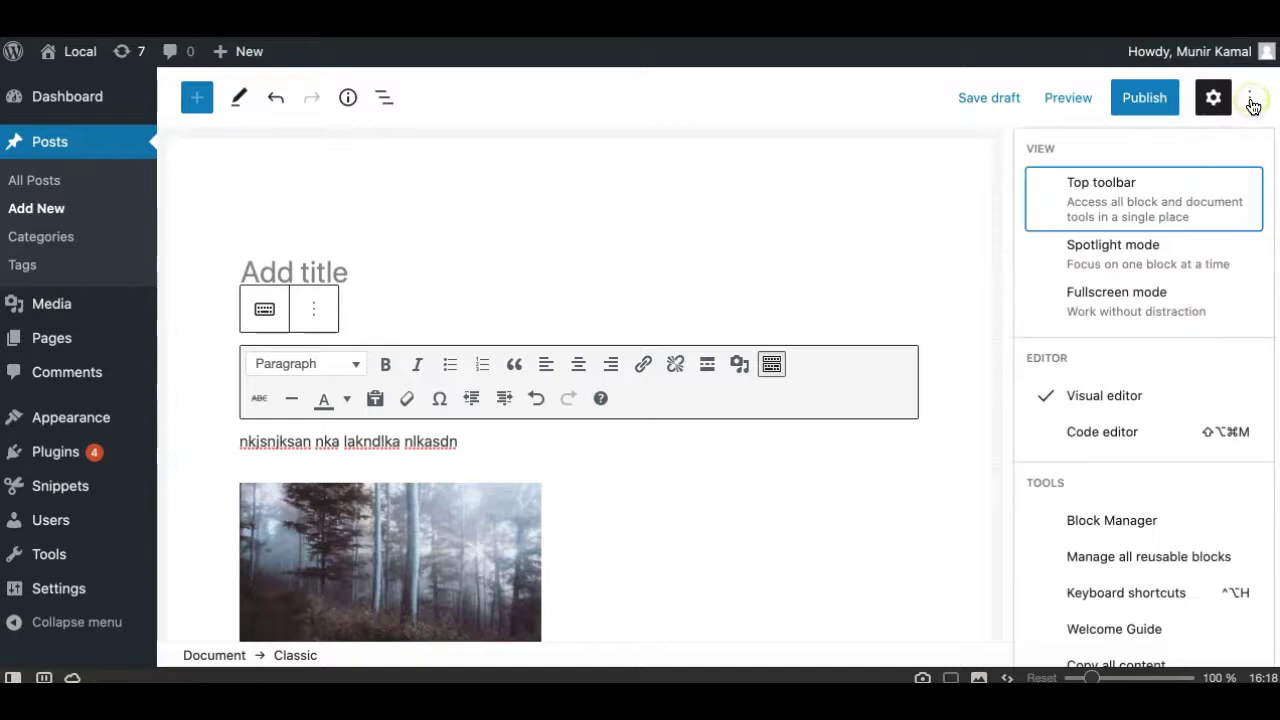
pyautogui.click(1075, 291)
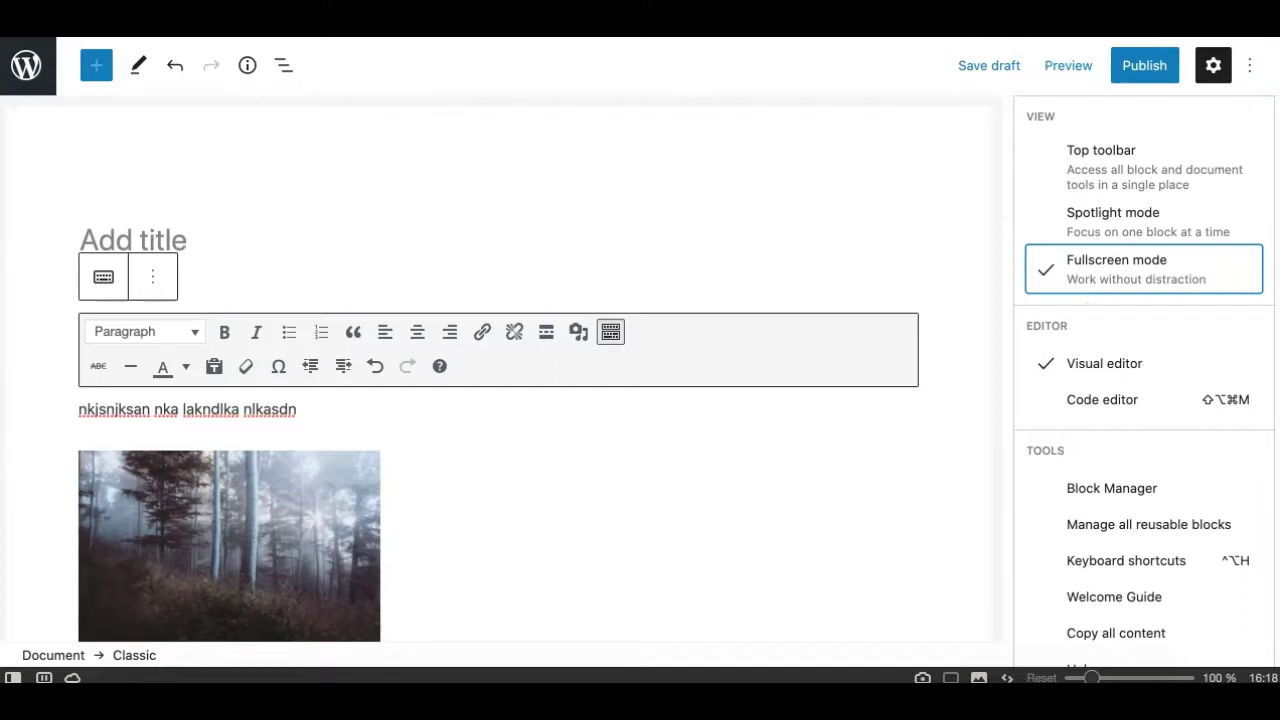
pyautogui.click(1067, 279)
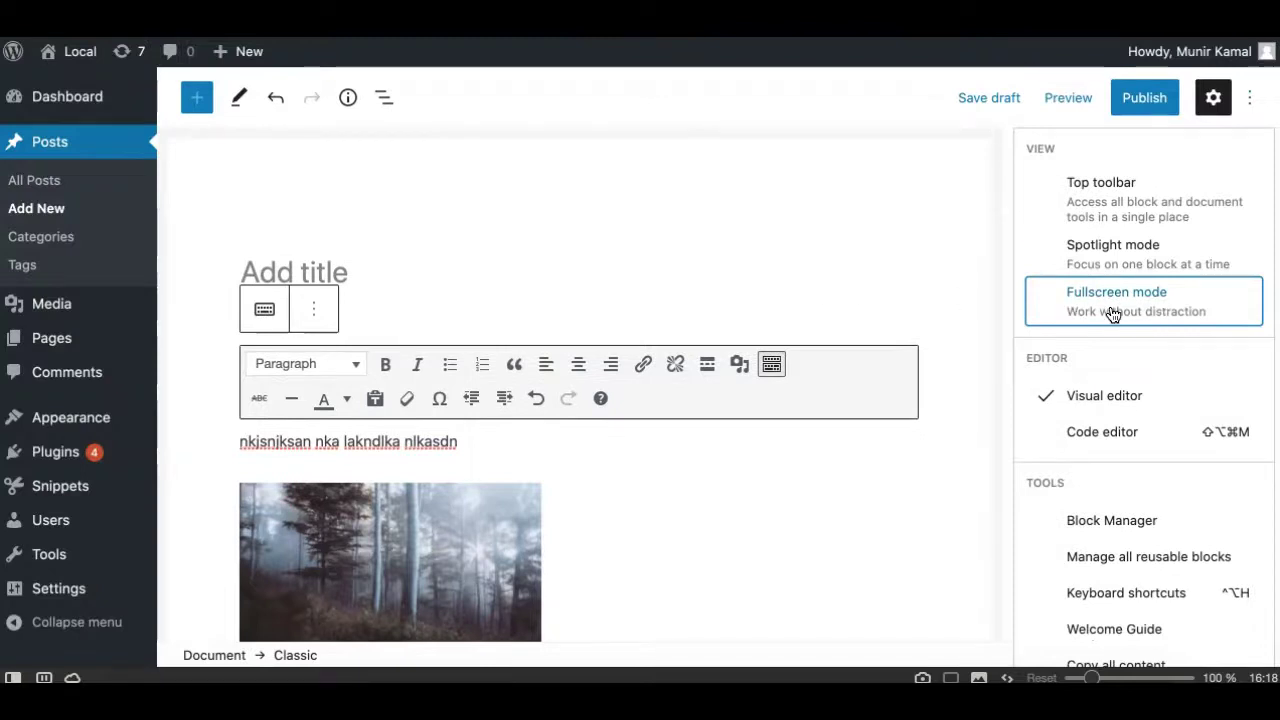
pyautogui.click(803, 231)
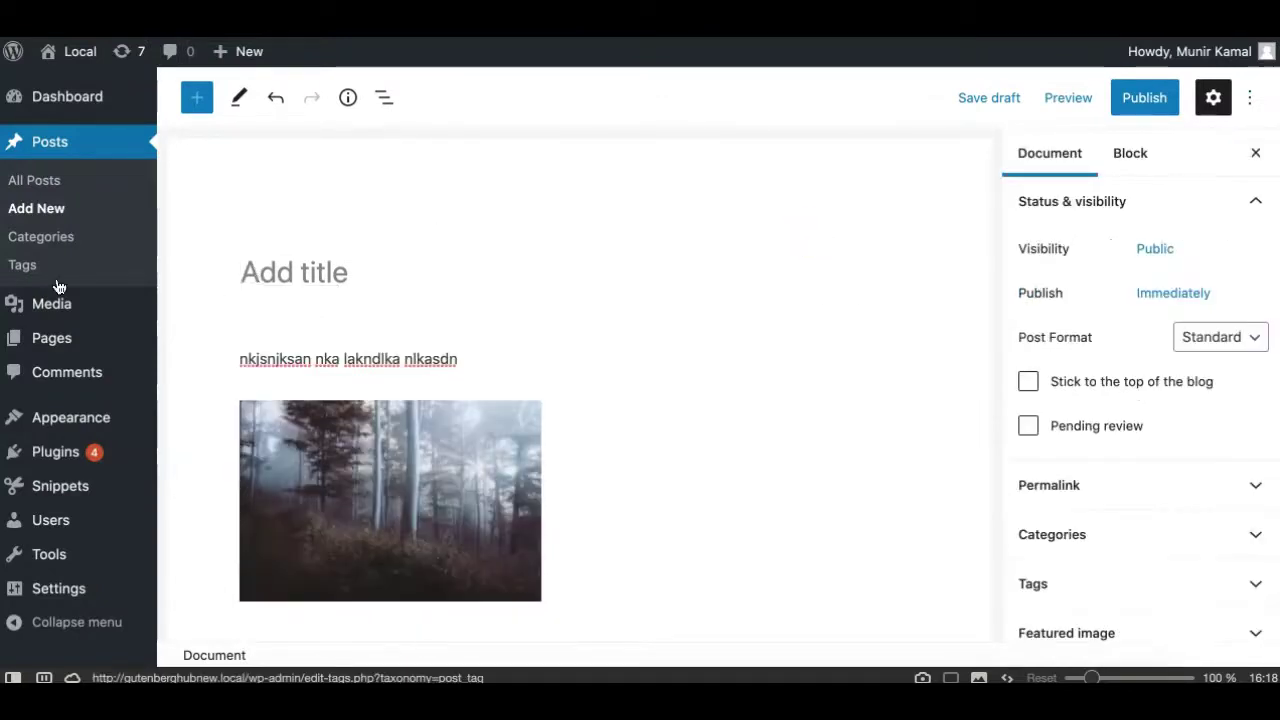
pyautogui.click(140, 232)
pyautogui.press('Tab')
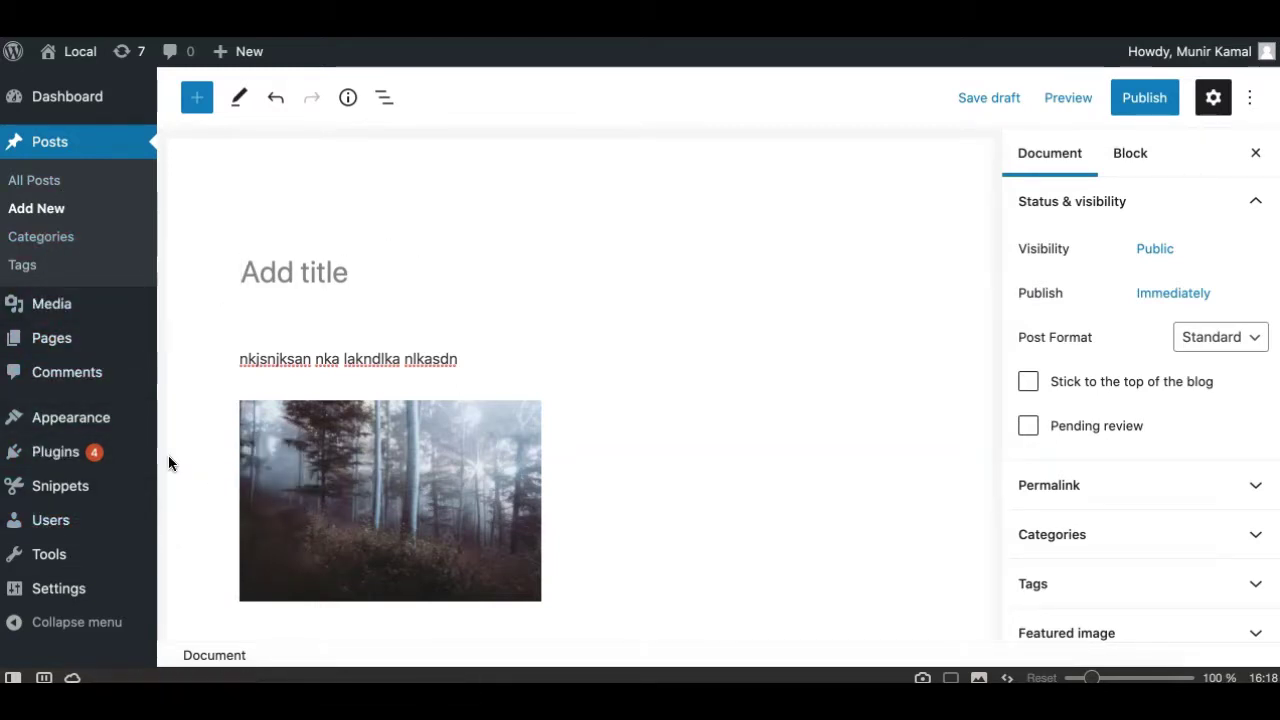
pyautogui.press('Tab')
pyautogui.press('Tab')
pyautogui.press('Tab')
pyautogui.press('Tab')
pyautogui.press('Tab')
pyautogui.press('Tab')
pyautogui.press('Tab')
pyautogui.press('Tab')
pyautogui.press('Tab')
pyautogui.press('Tab')
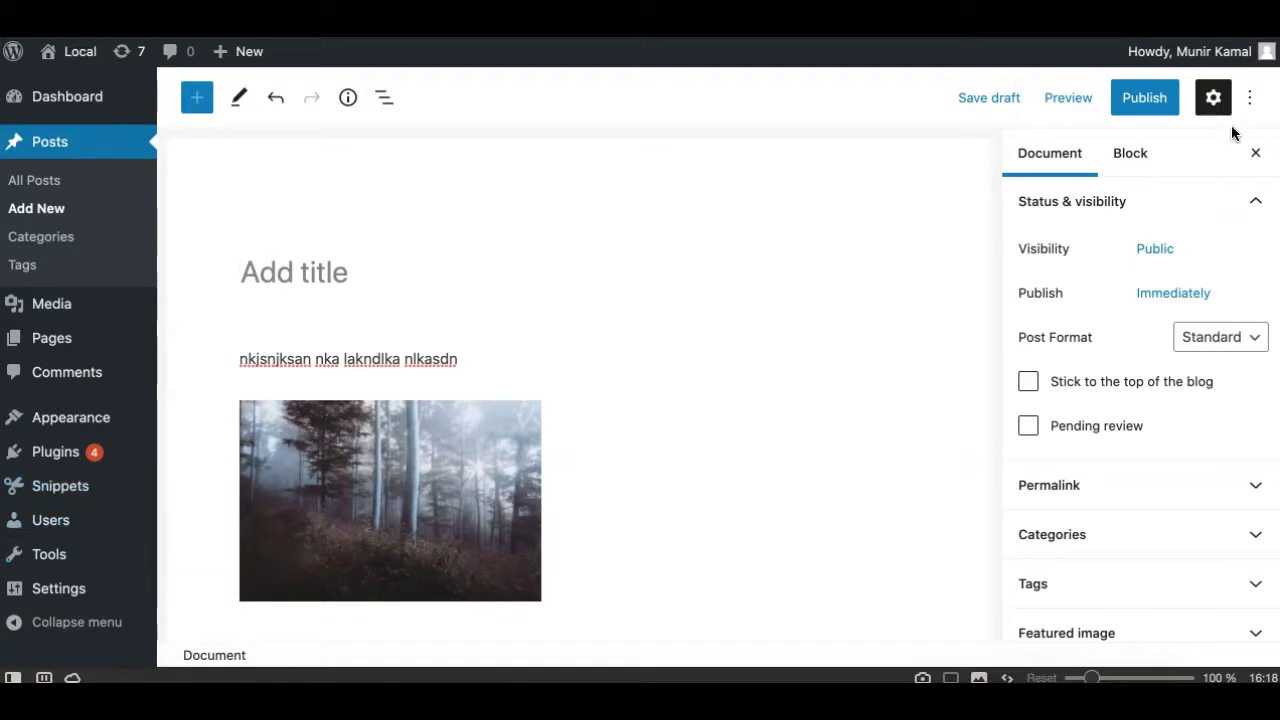
pyautogui.click(450, 458)
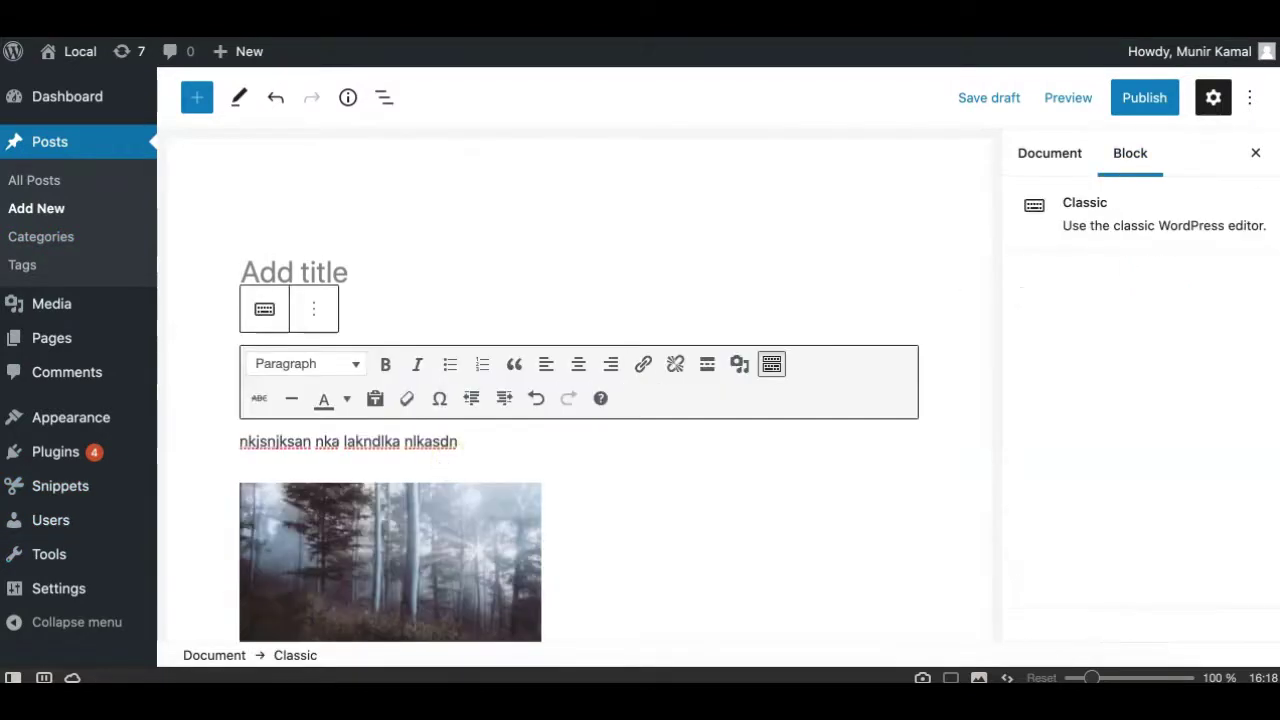
# Toggle Top toolbar in the options menu and check the Classic block's options.
pyautogui.click(1250, 96)
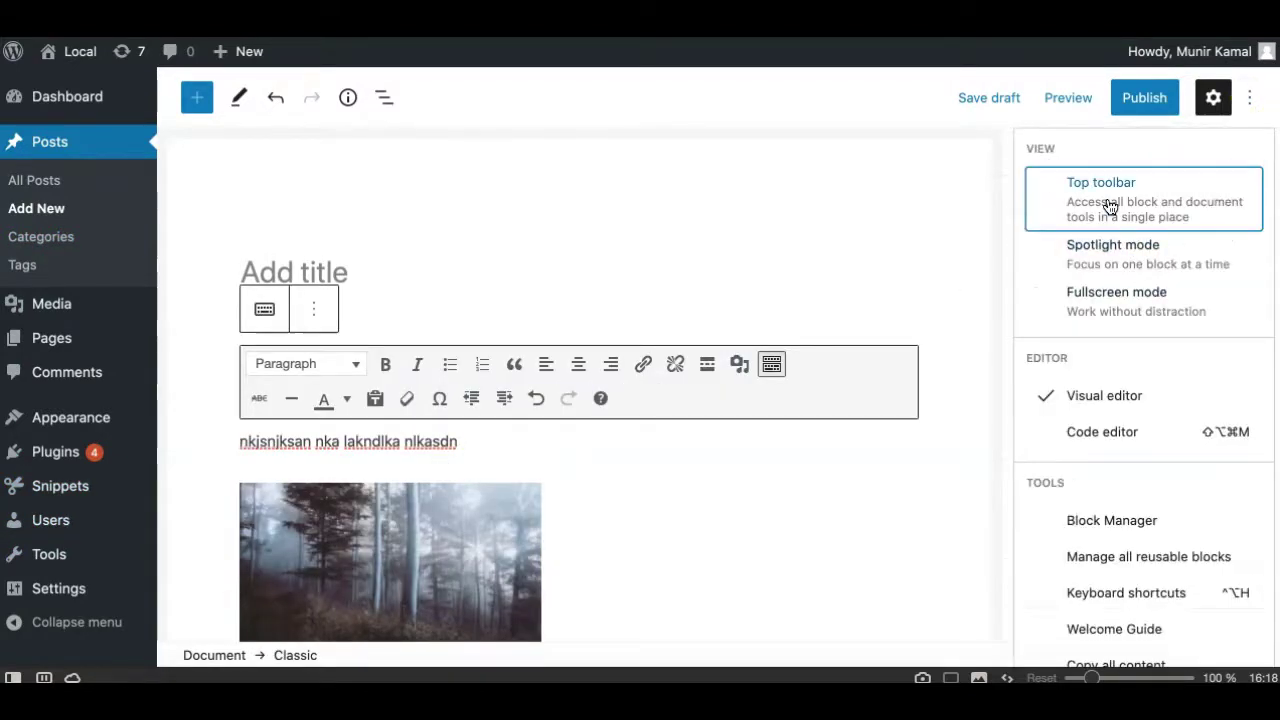
pyautogui.click(1103, 202)
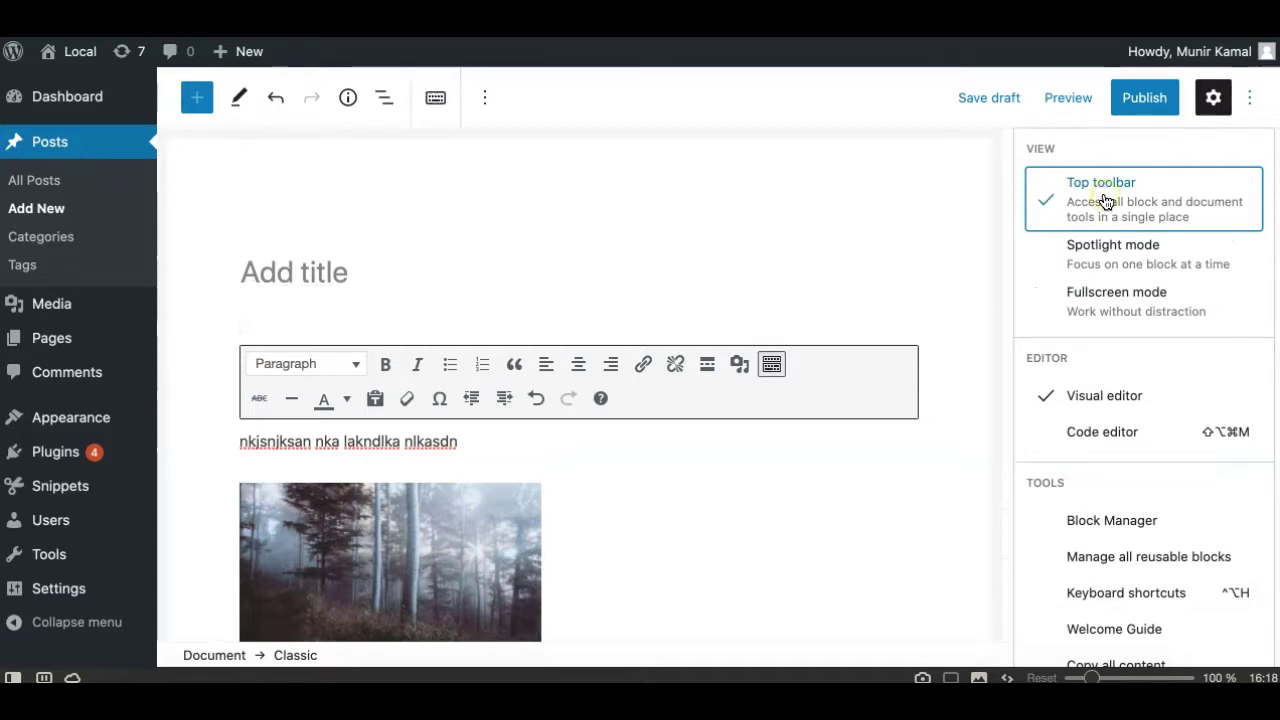
pyautogui.click(377, 468)
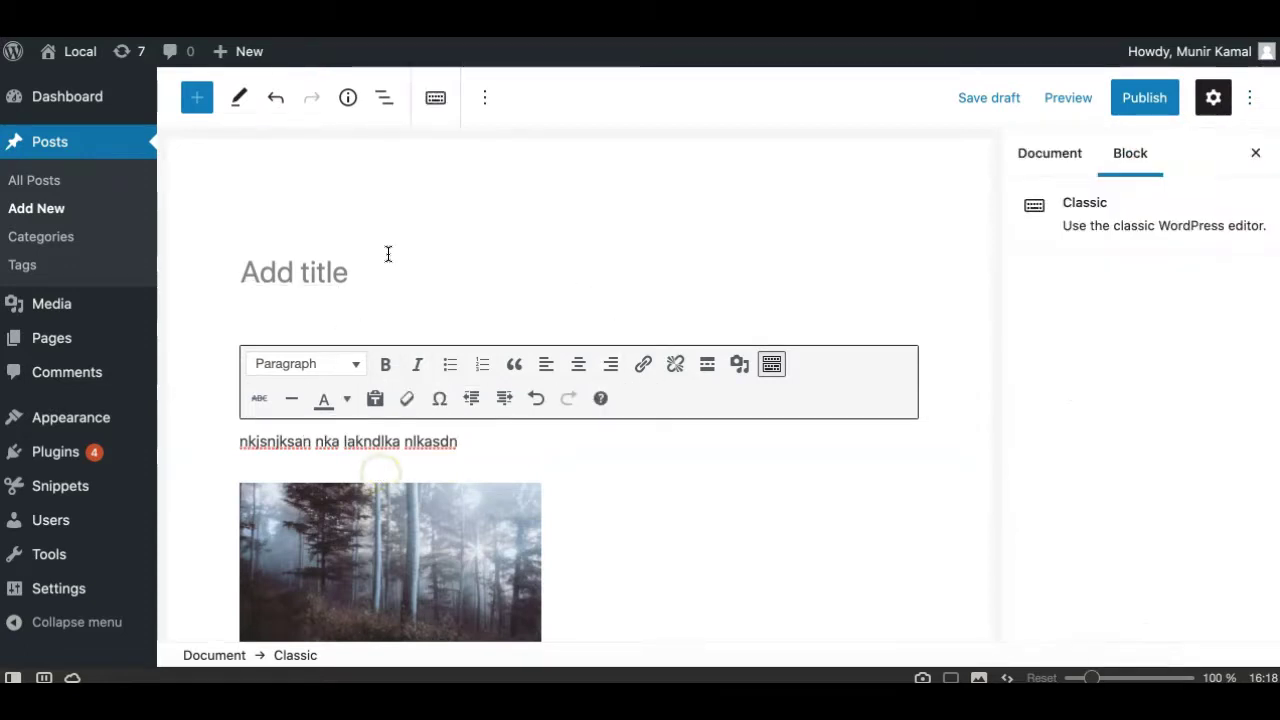
pyautogui.click(484, 100)
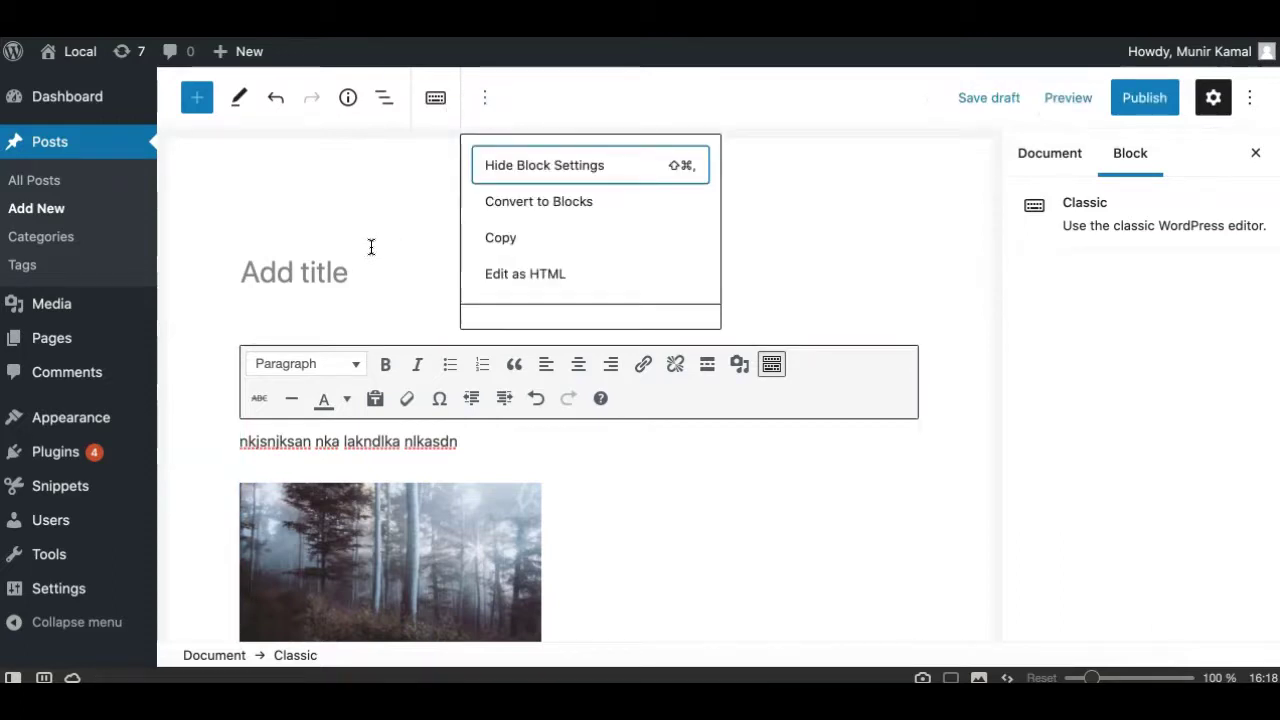
pyautogui.click(406, 230)
pyautogui.click(340, 405)
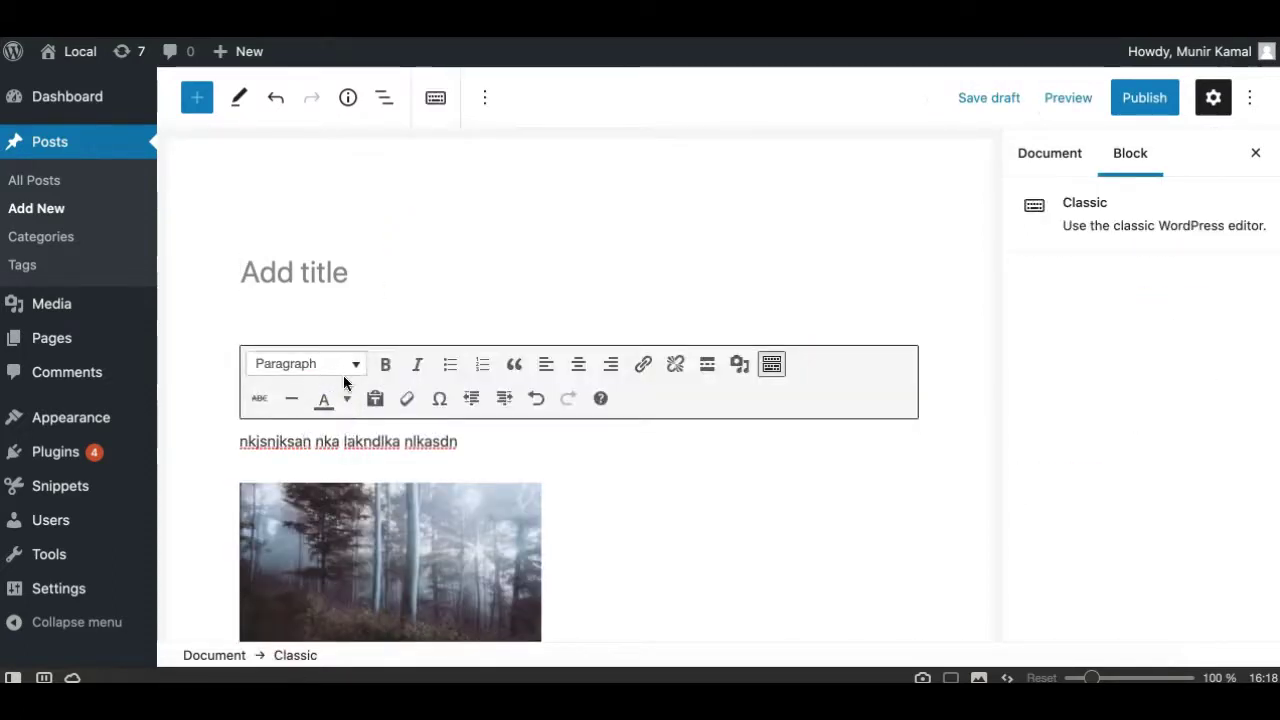
# Turn Top toolbar off so the block toolbar floats above the Classic block.
pyautogui.click(1250, 98)
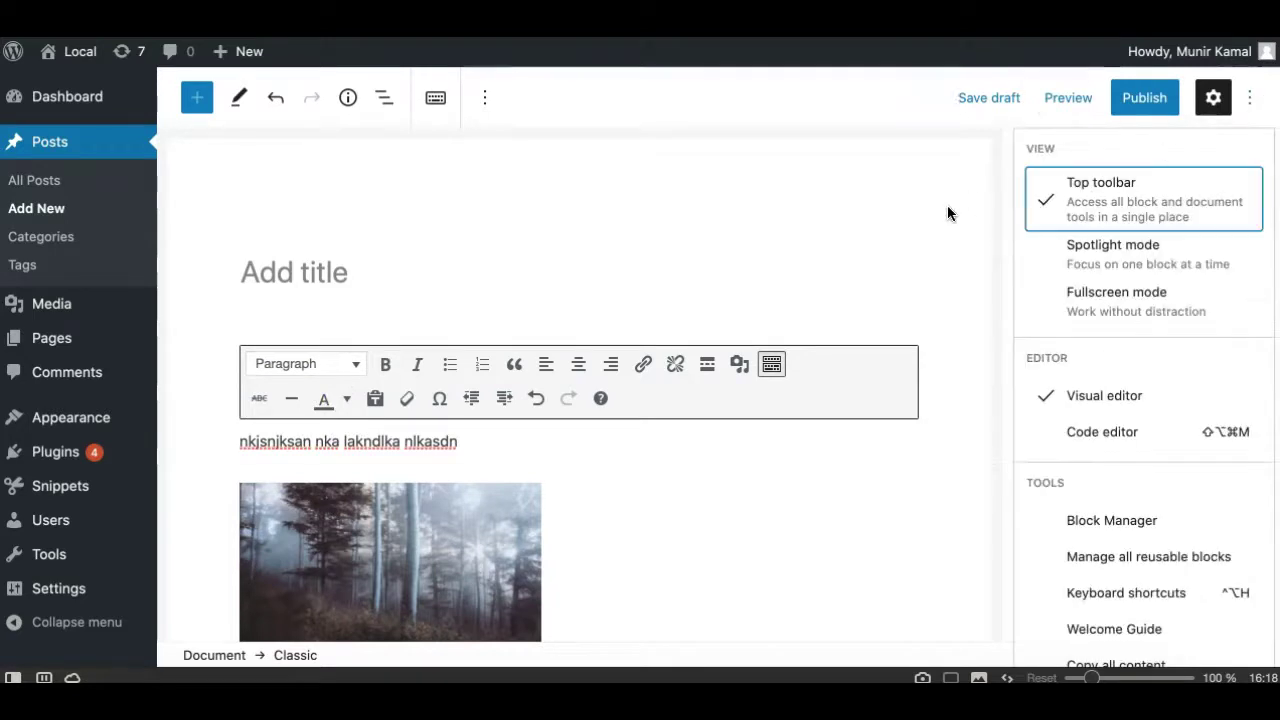
pyautogui.click(1070, 222)
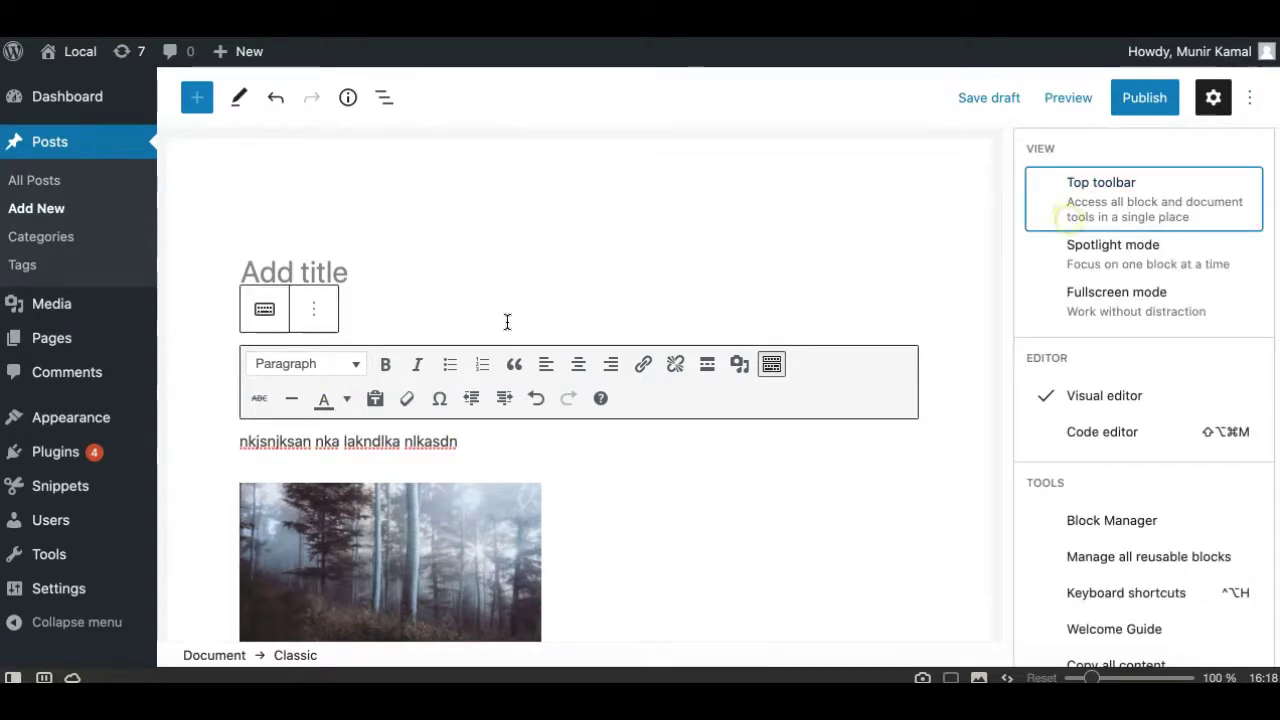
pyautogui.click(318, 312)
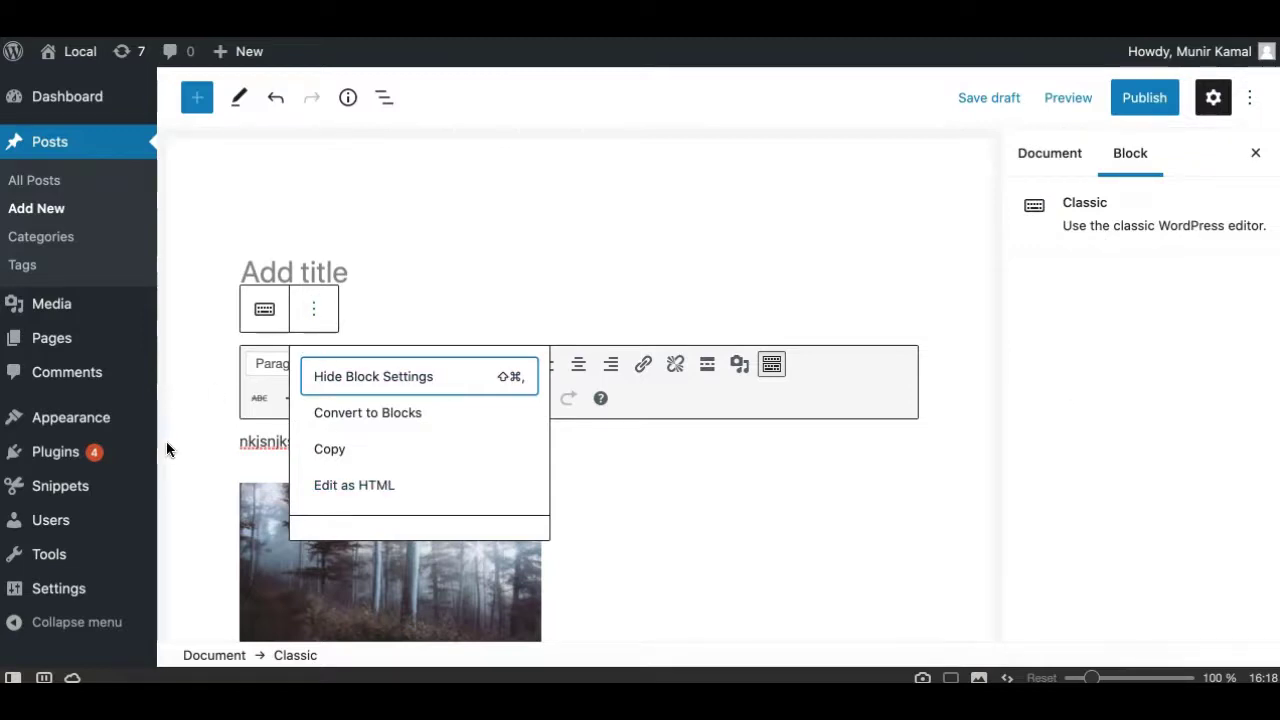
pyautogui.click(202, 428)
pyautogui.click(366, 400)
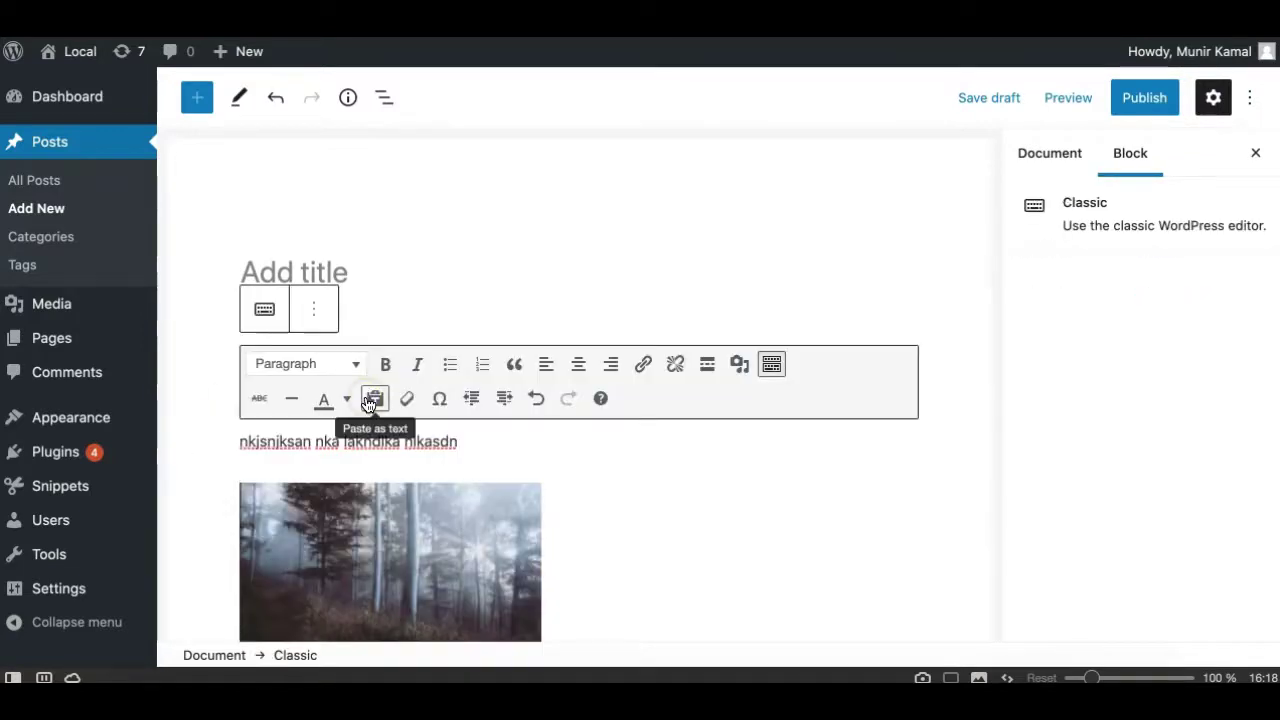
# View the classic post's raw HTML in the Text tab, then return to Visual mode.
pyautogui.click(314, 309)
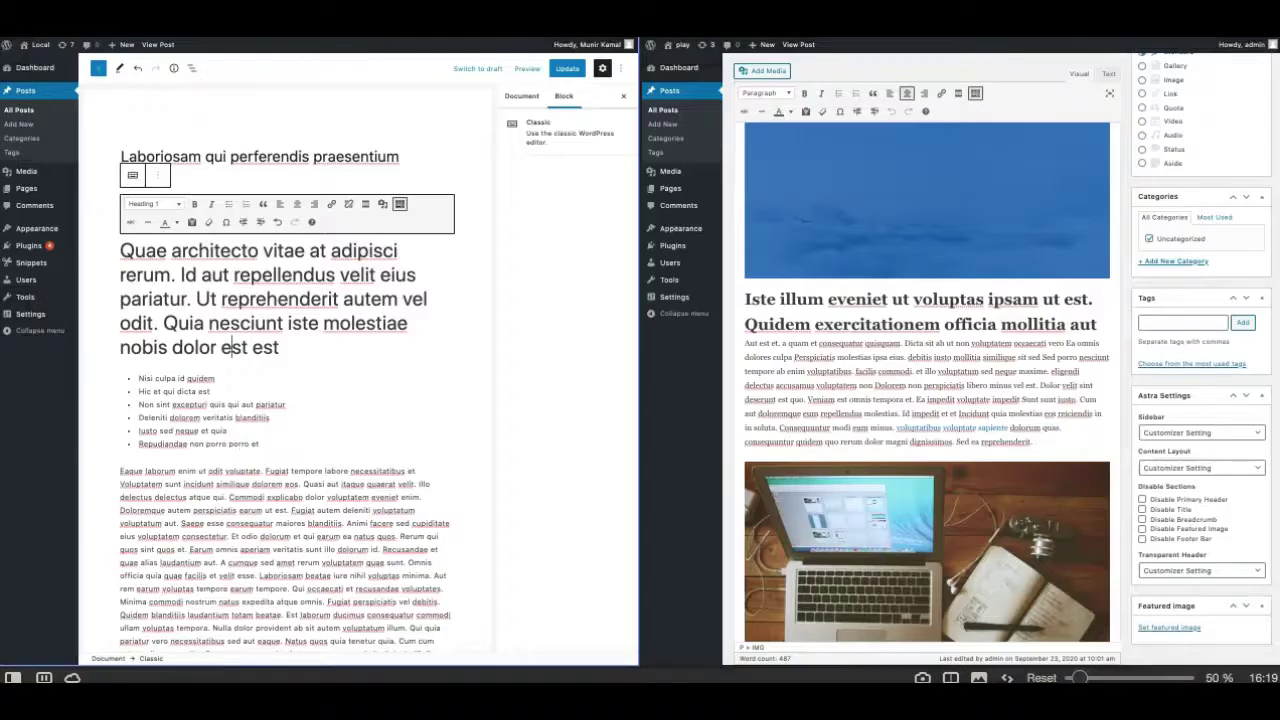
pyautogui.scroll(4, 872, 160)
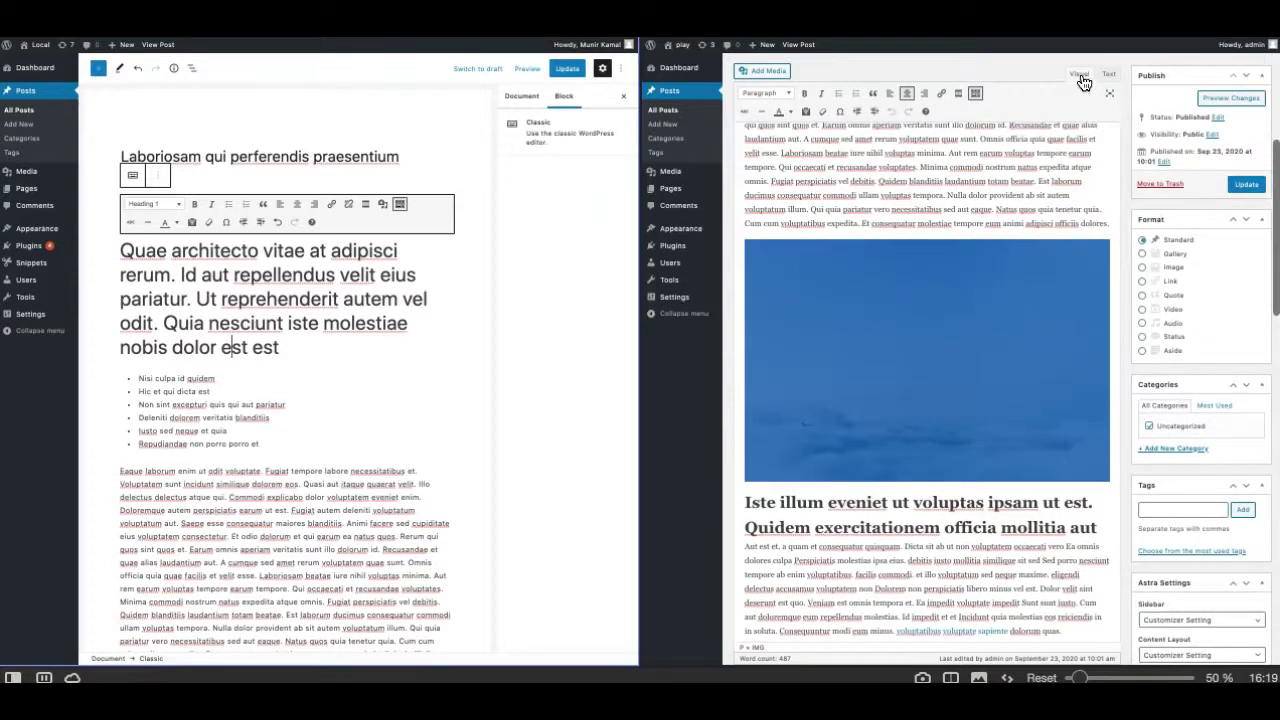
pyautogui.click(1108, 75)
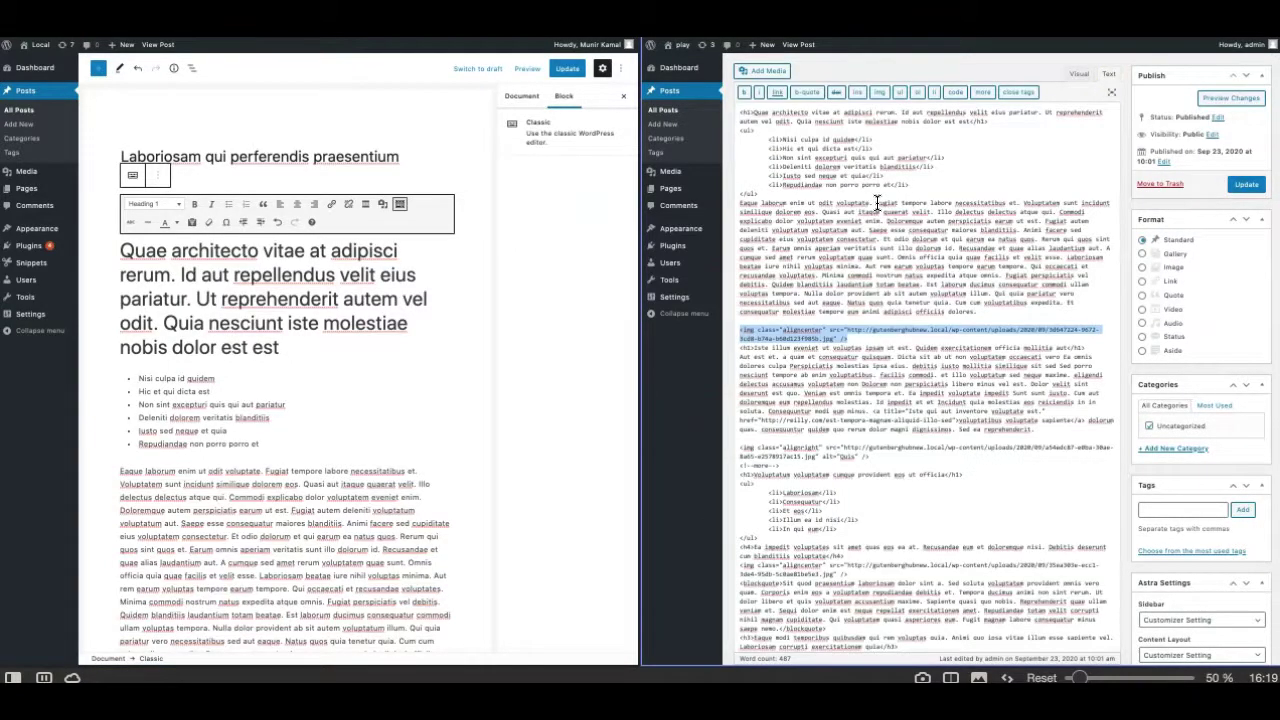
pyautogui.scroll(2, 878, 203)
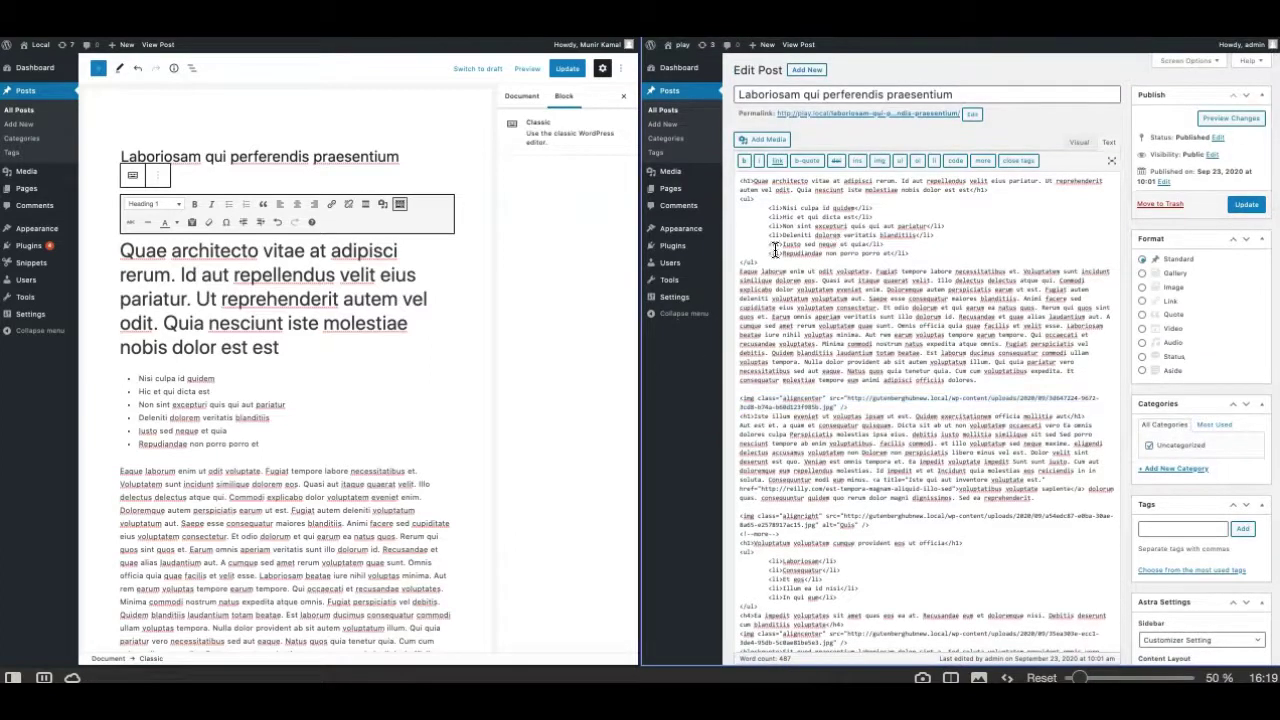
pyautogui.scroll(-4, 842, 327)
pyautogui.scroll(4, 842, 327)
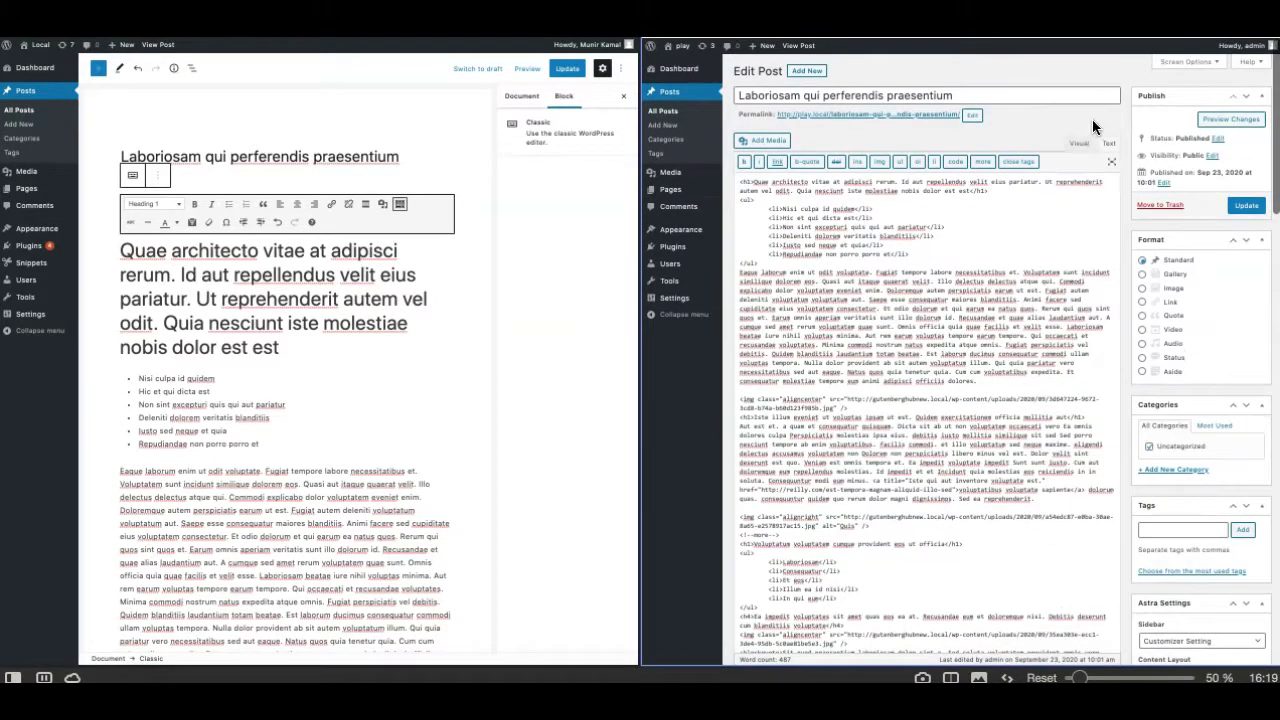
pyautogui.click(1082, 143)
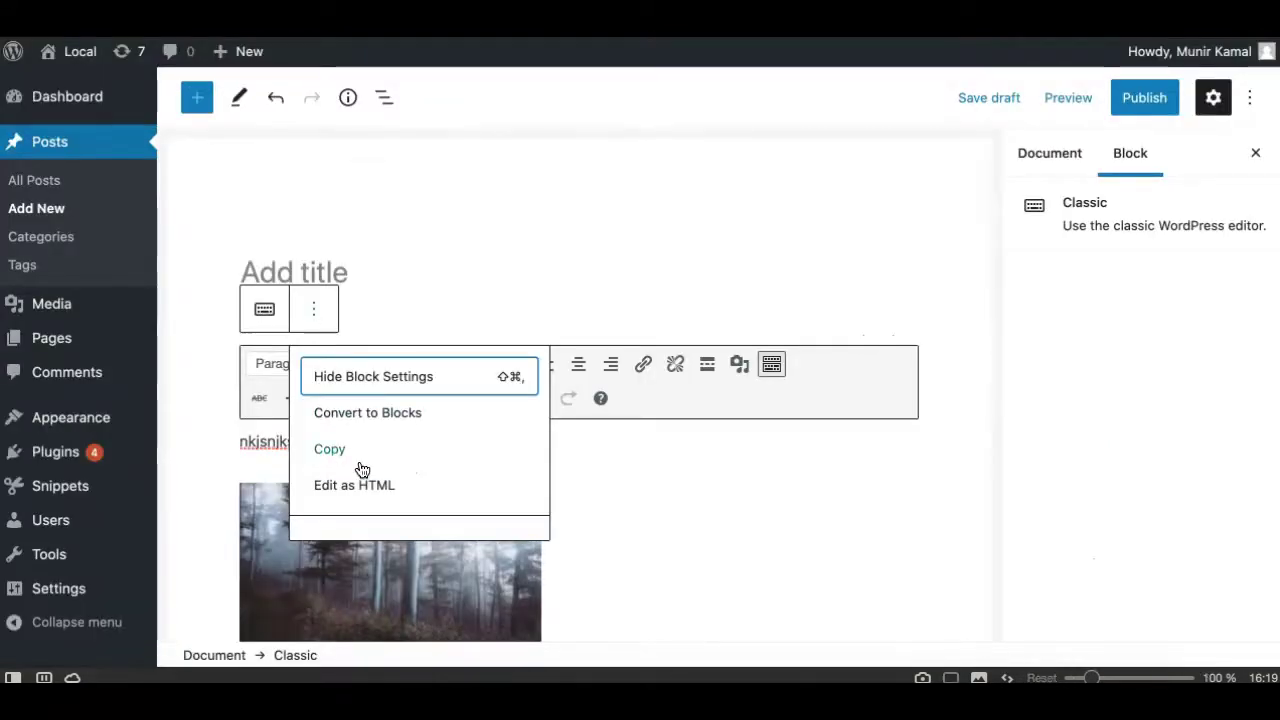
# Show the Classic block's source with Edit as HTML, then switch back with Edit visually.
pyautogui.click(315, 312)
pyautogui.click(316, 315)
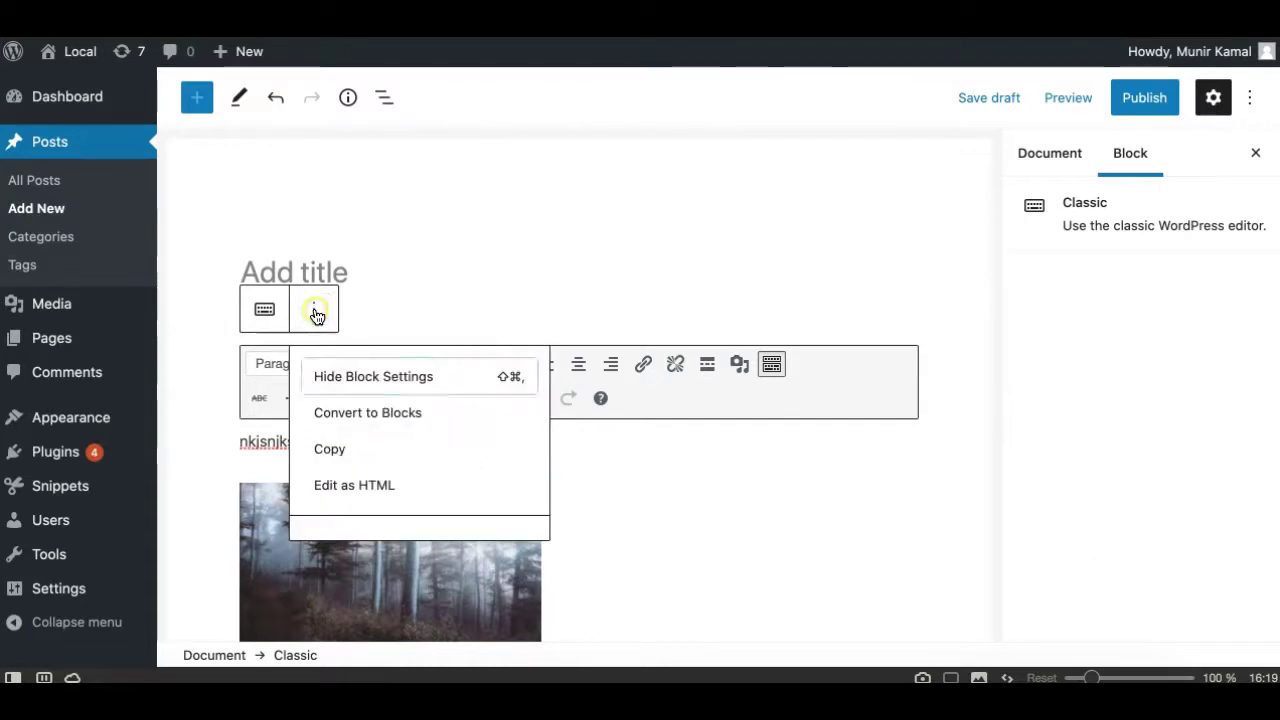
pyautogui.click(351, 492)
pyautogui.click(353, 395)
pyautogui.click(334, 449)
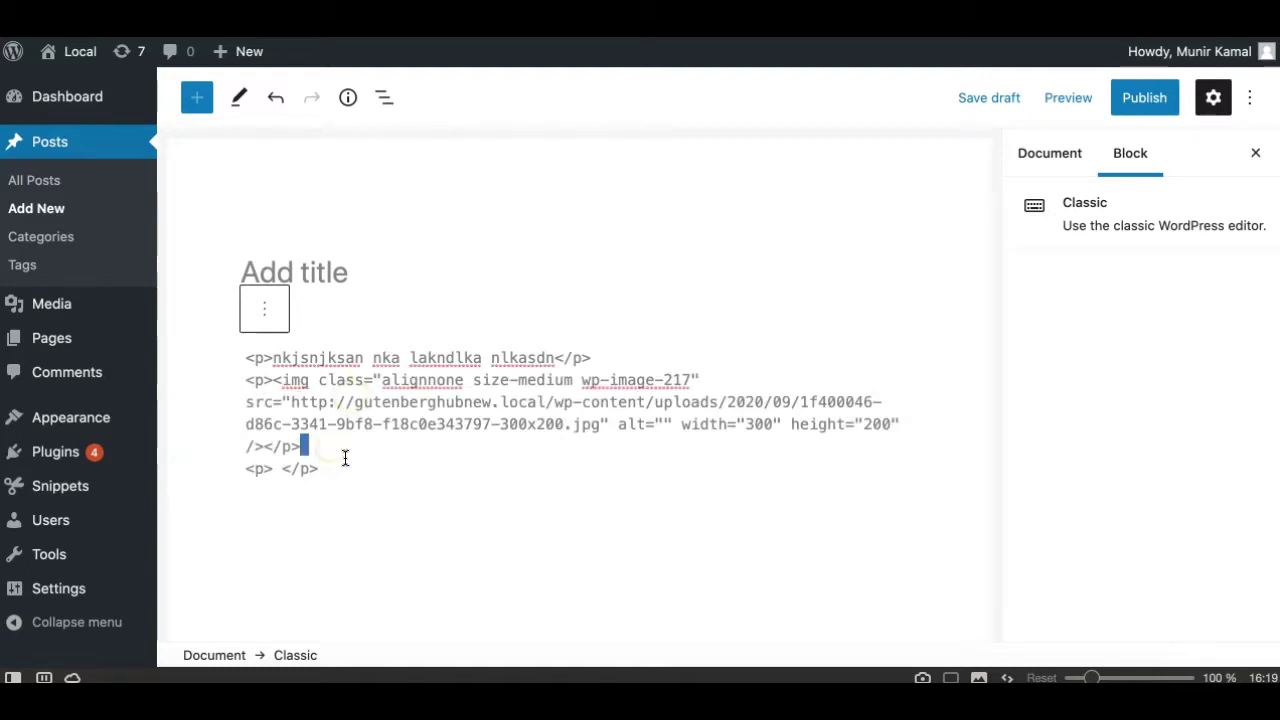
pyautogui.click(266, 314)
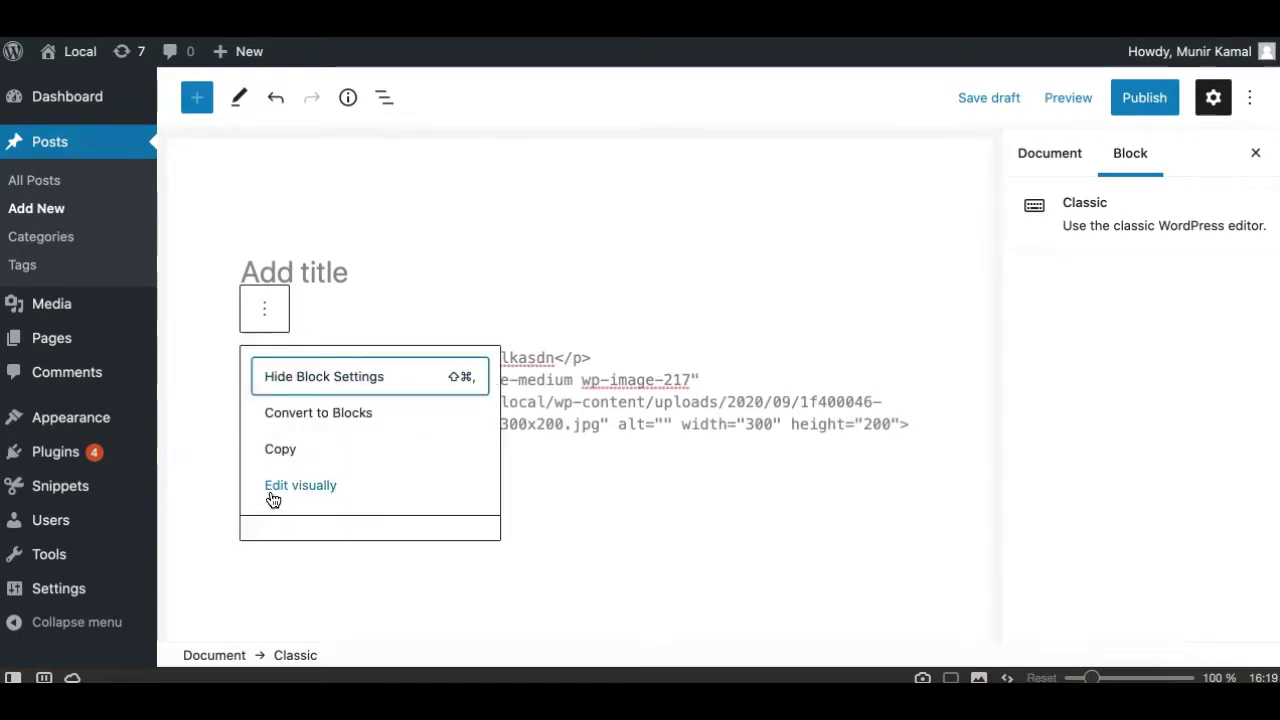
pyautogui.click(302, 488)
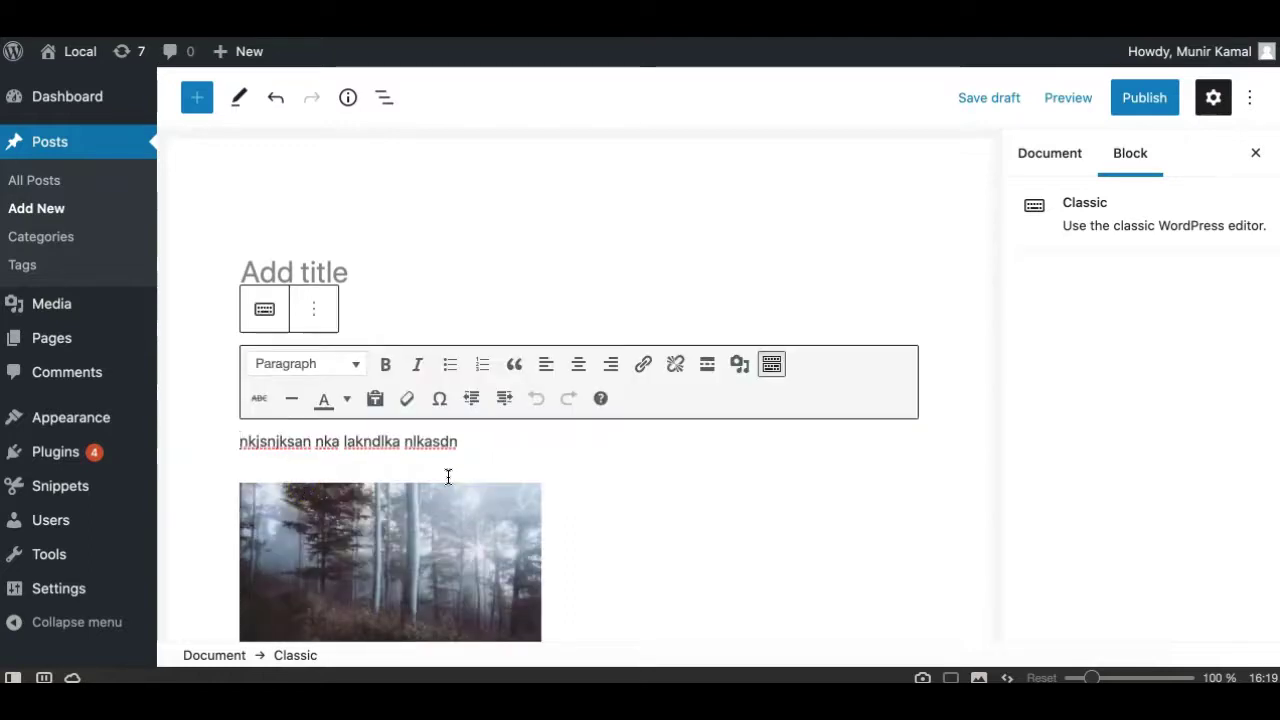
# Re-enable Top toolbar so the block toolbar docks in the editor's top bar.
pyautogui.click(1249, 100)
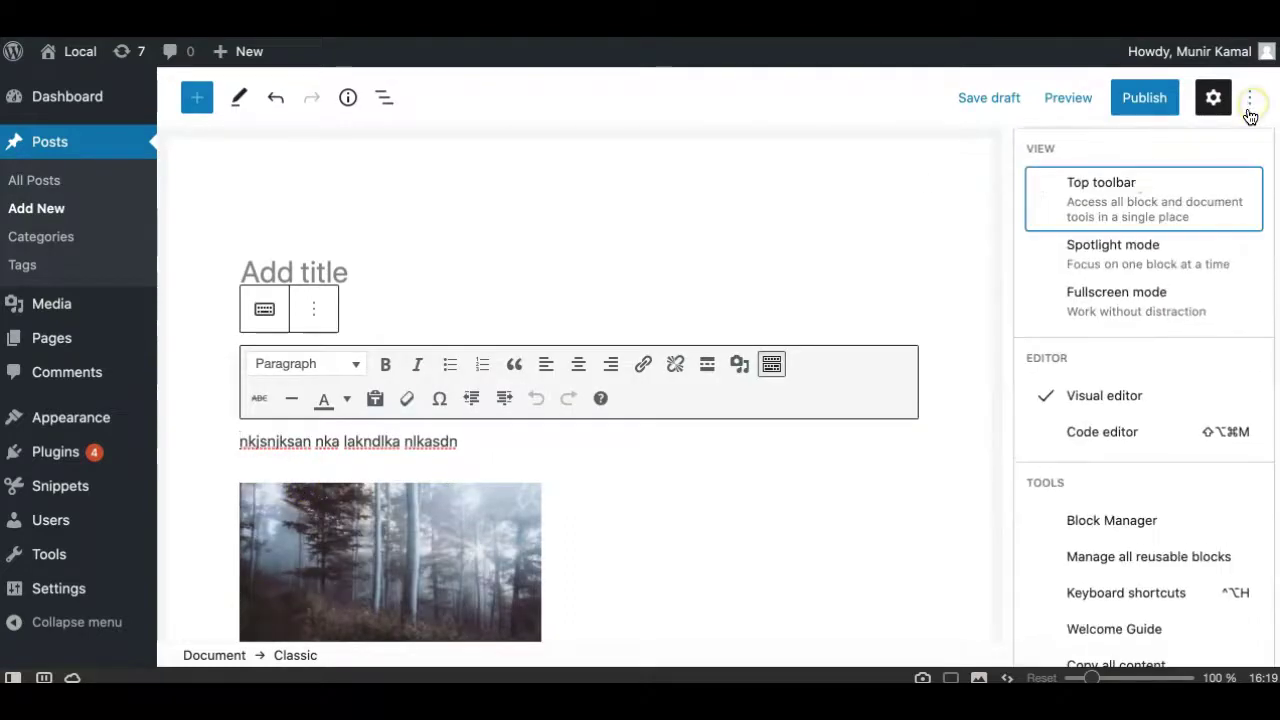
pyautogui.click(1116, 196)
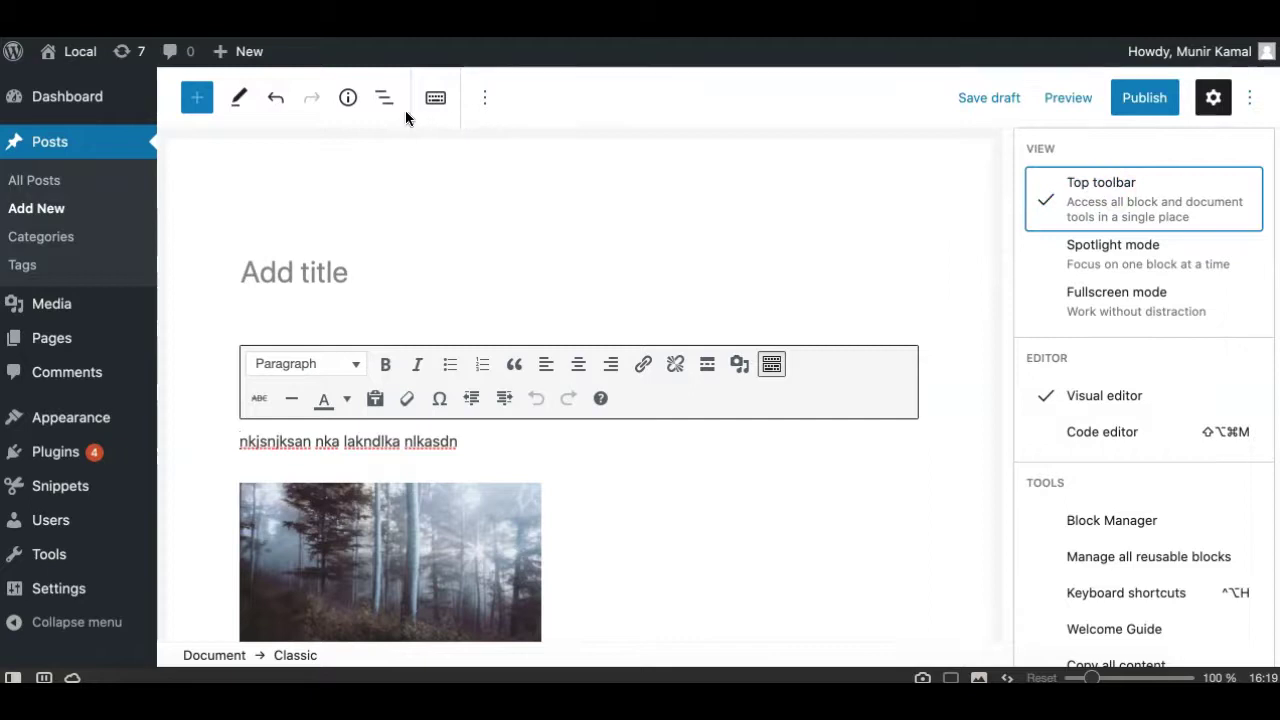
pyautogui.click(388, 530)
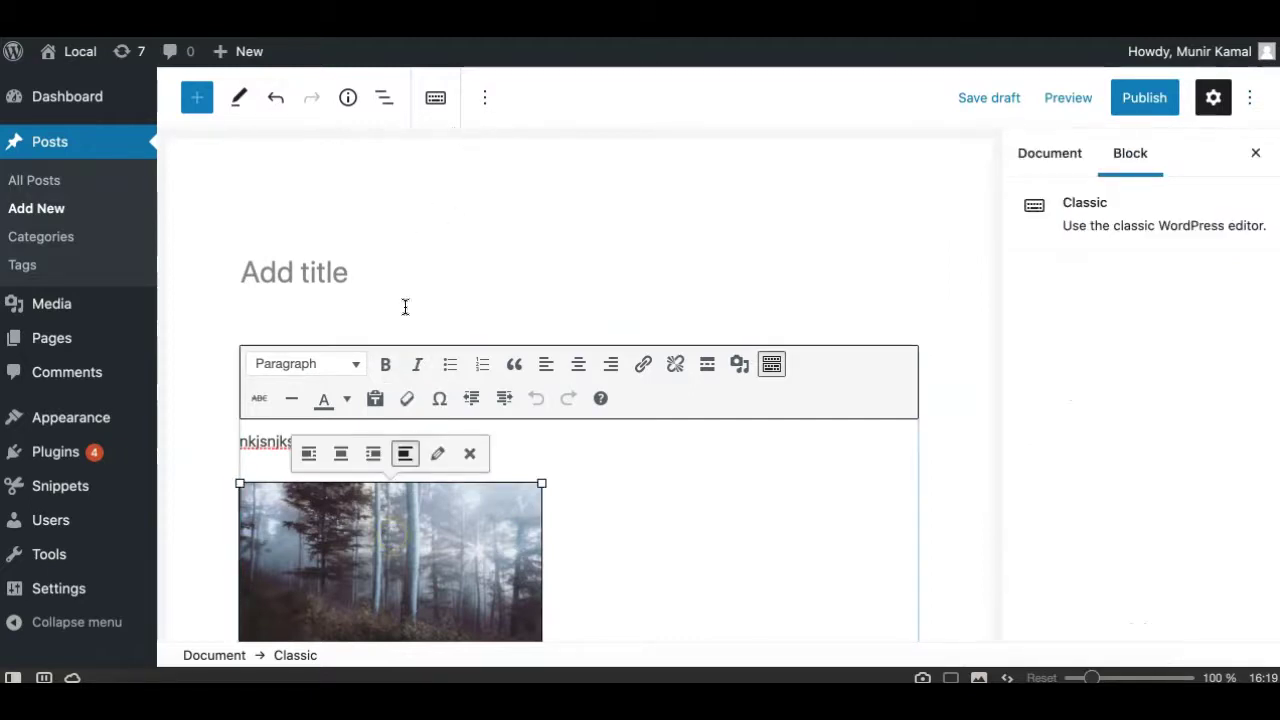
pyautogui.scroll(-5, 369, 477)
pyautogui.scroll(2, 369, 477)
pyautogui.click(441, 442)
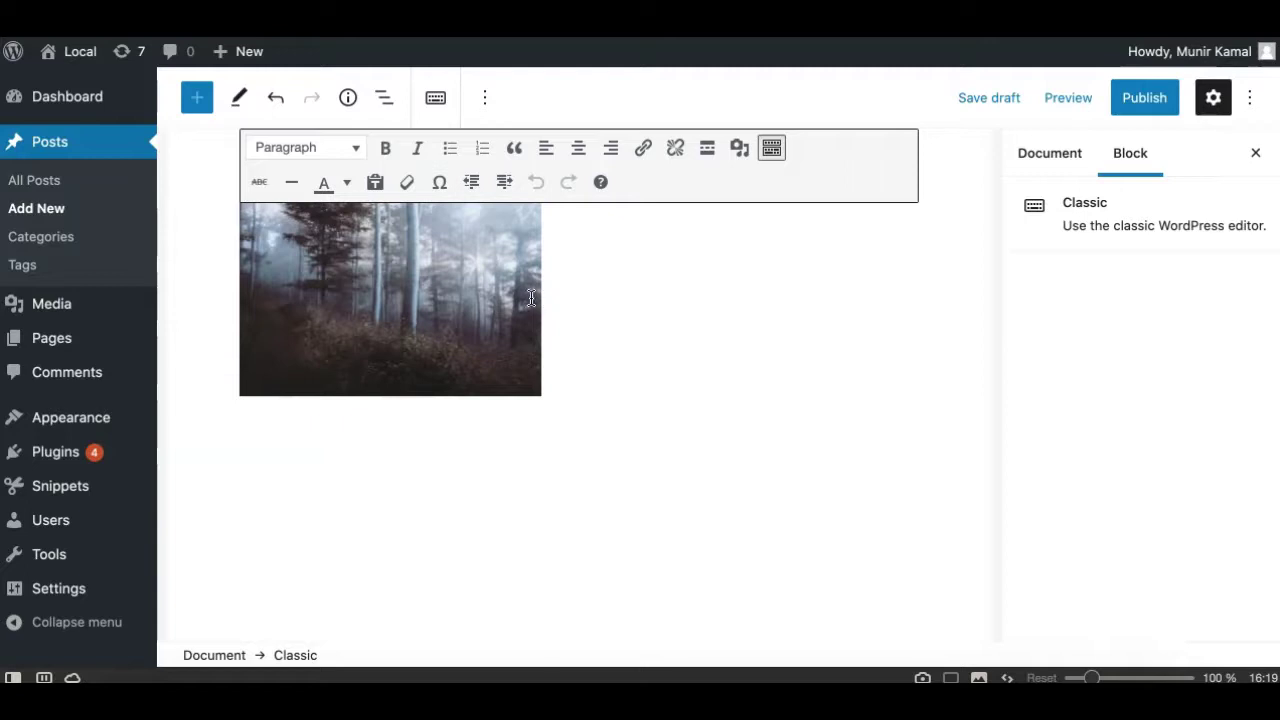
# Open a fresh new post.
pyautogui.scroll(3, 462, 192)
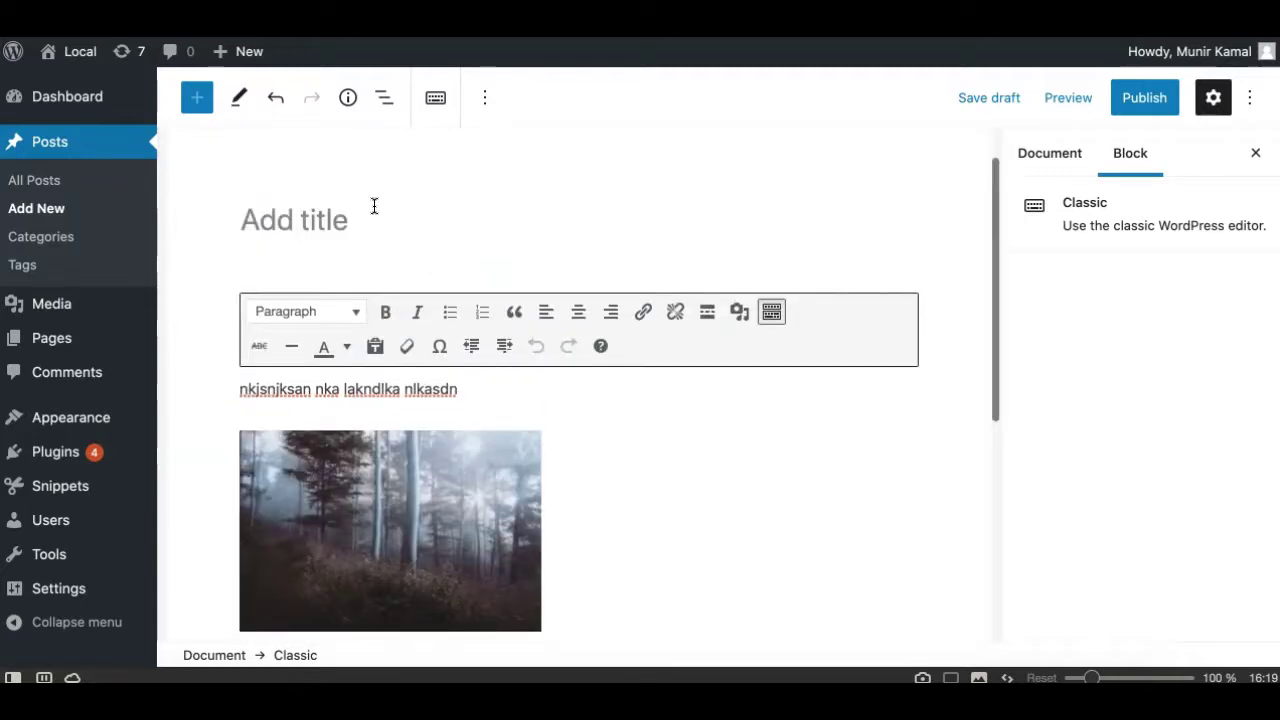
pyautogui.click(43, 214)
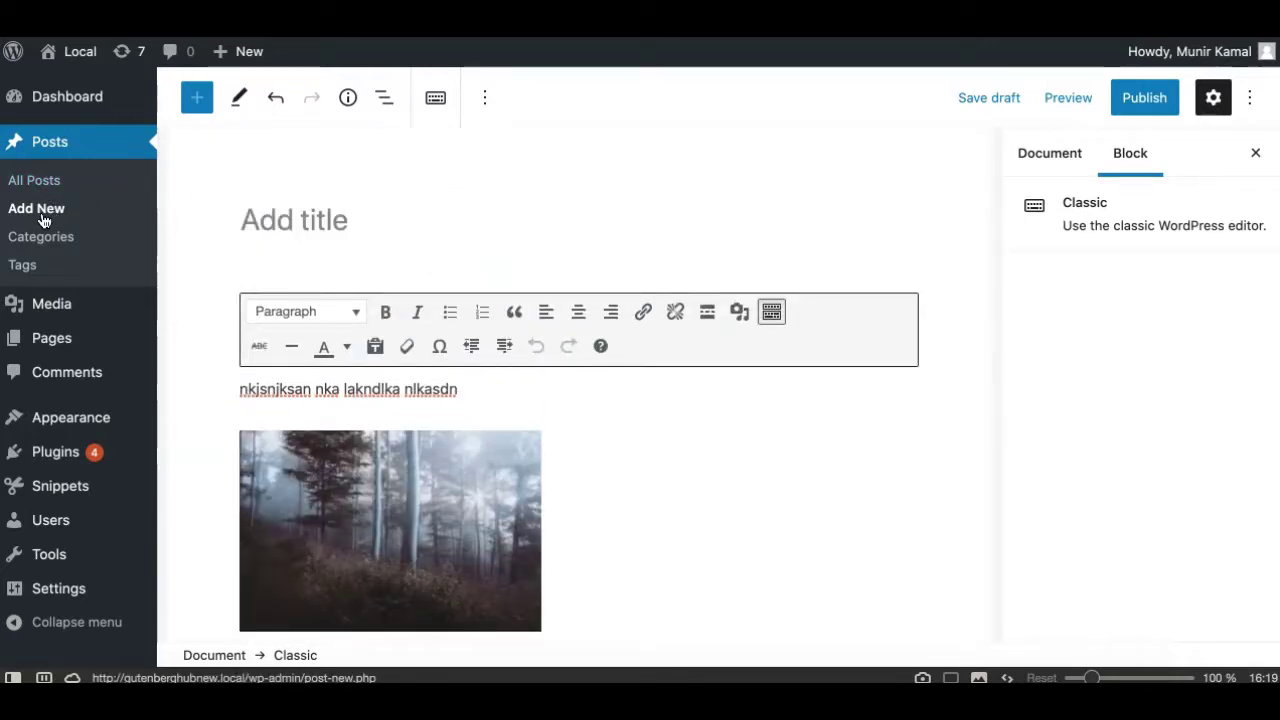
pyautogui.moveTo(45, 343)
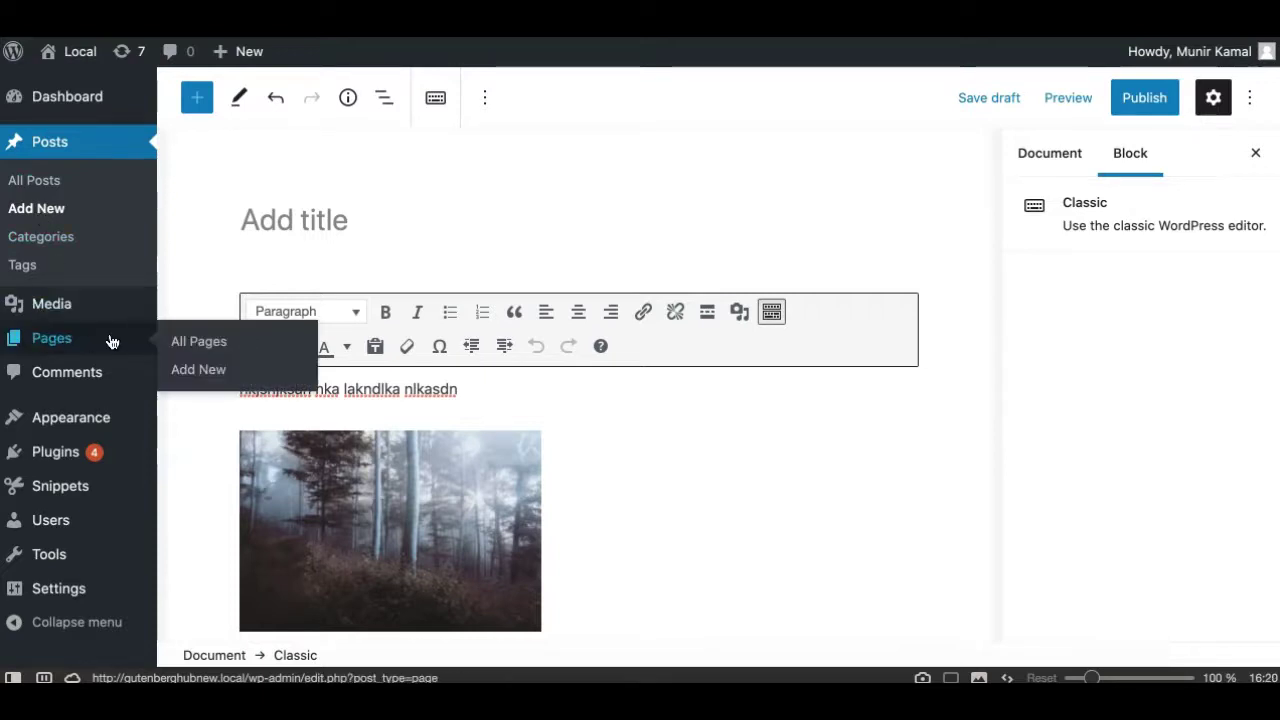
# Start a new page and place the caret in its empty paragraph.
pyautogui.click(199, 370)
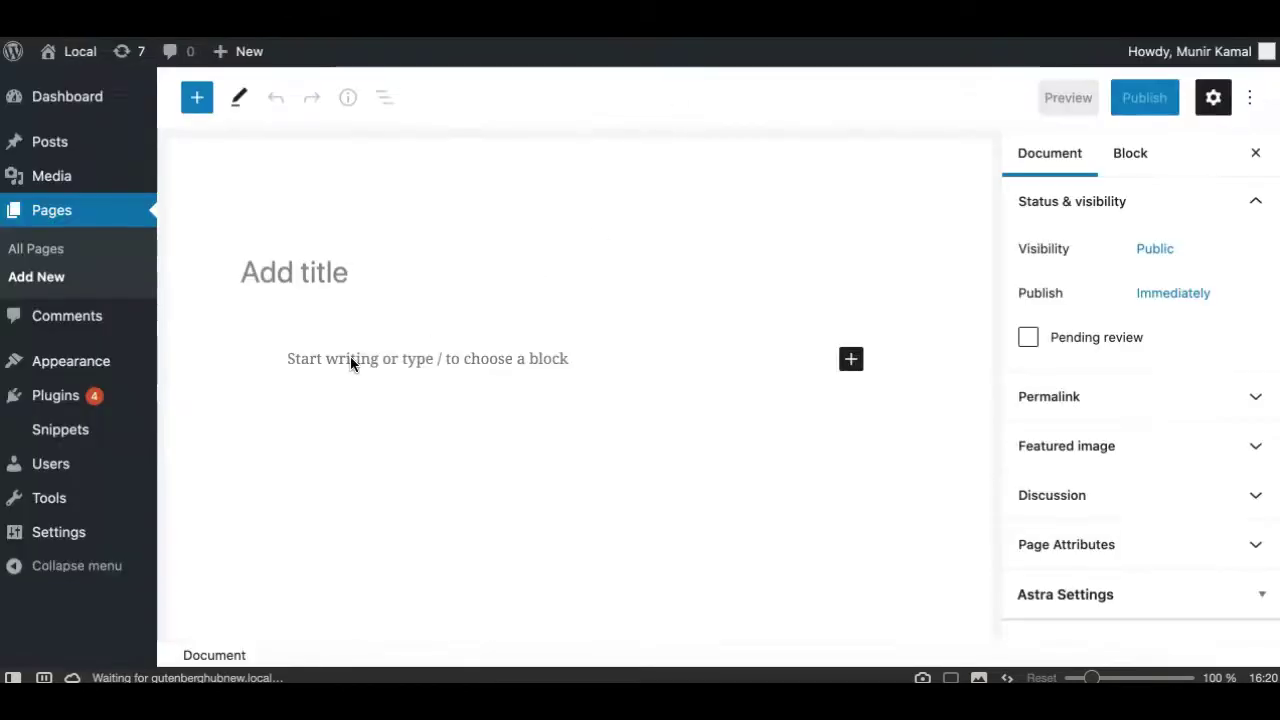
pyautogui.click(351, 358)
pyautogui.click(199, 101)
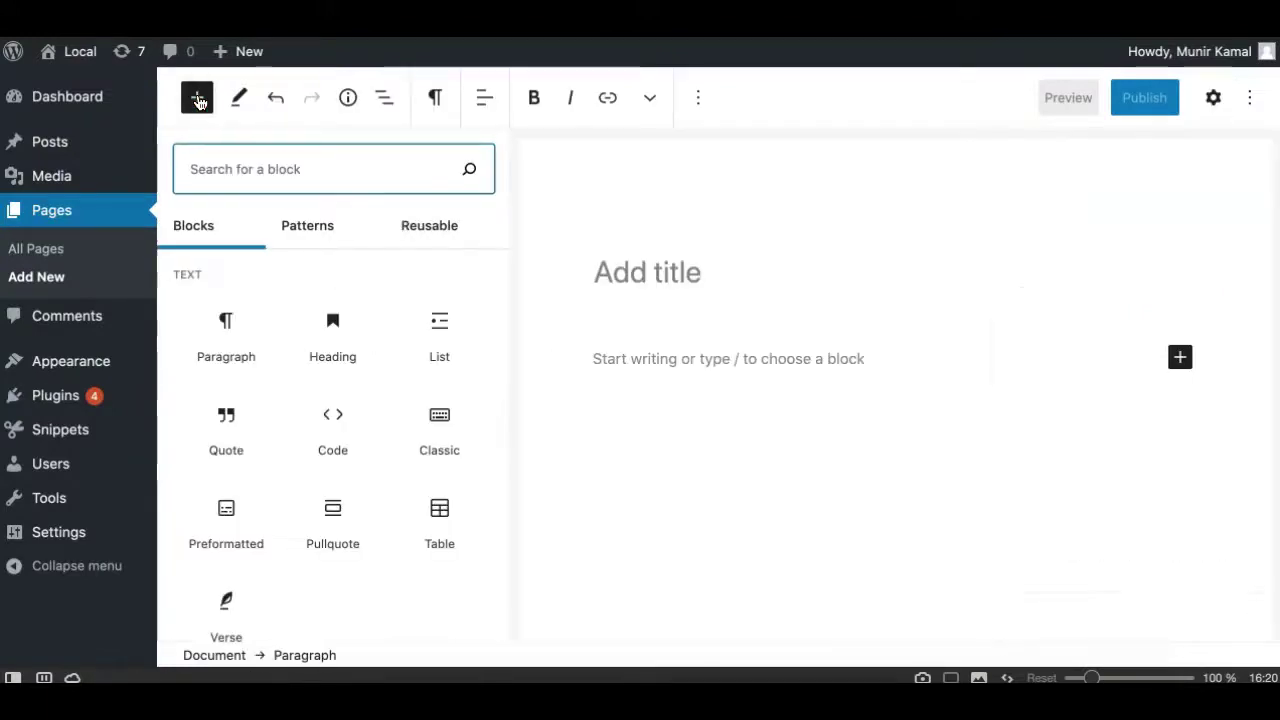
pyautogui.click(199, 101)
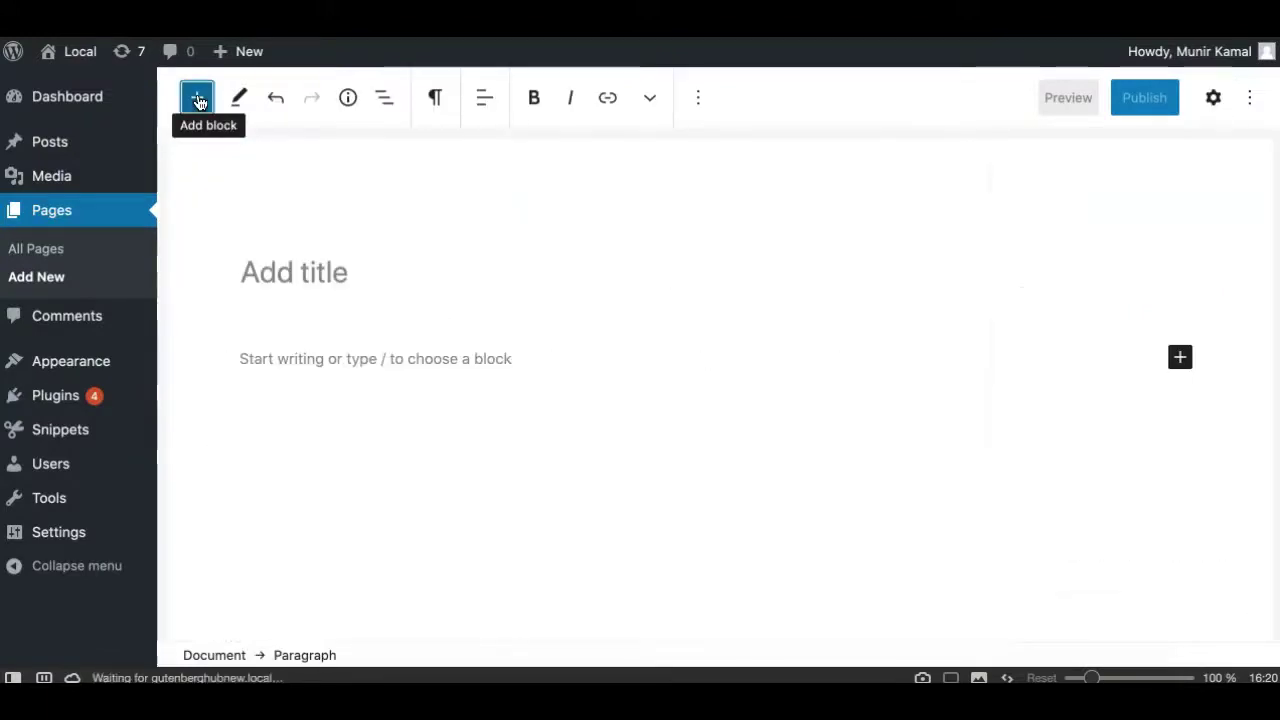
pyautogui.click(377, 363)
# Insert an Image block in the page via /, then select the forest image in the post.
pyautogui.write('/')
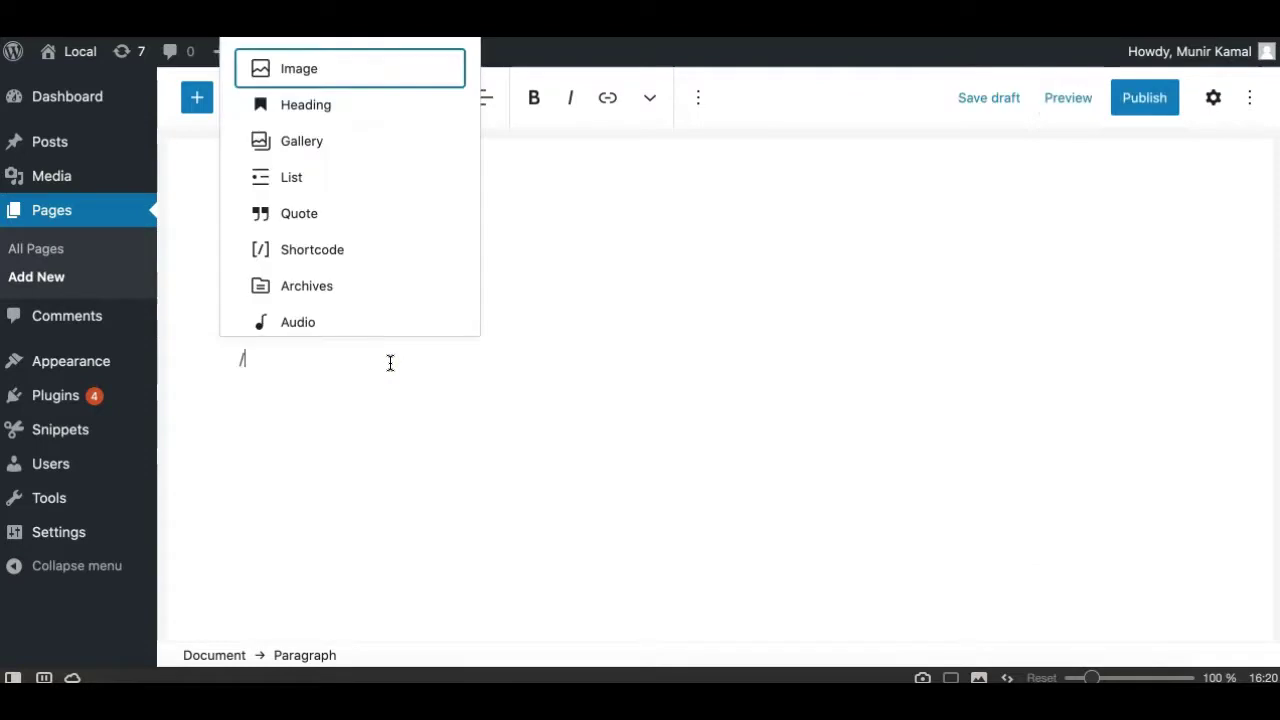
pyautogui.click(317, 80)
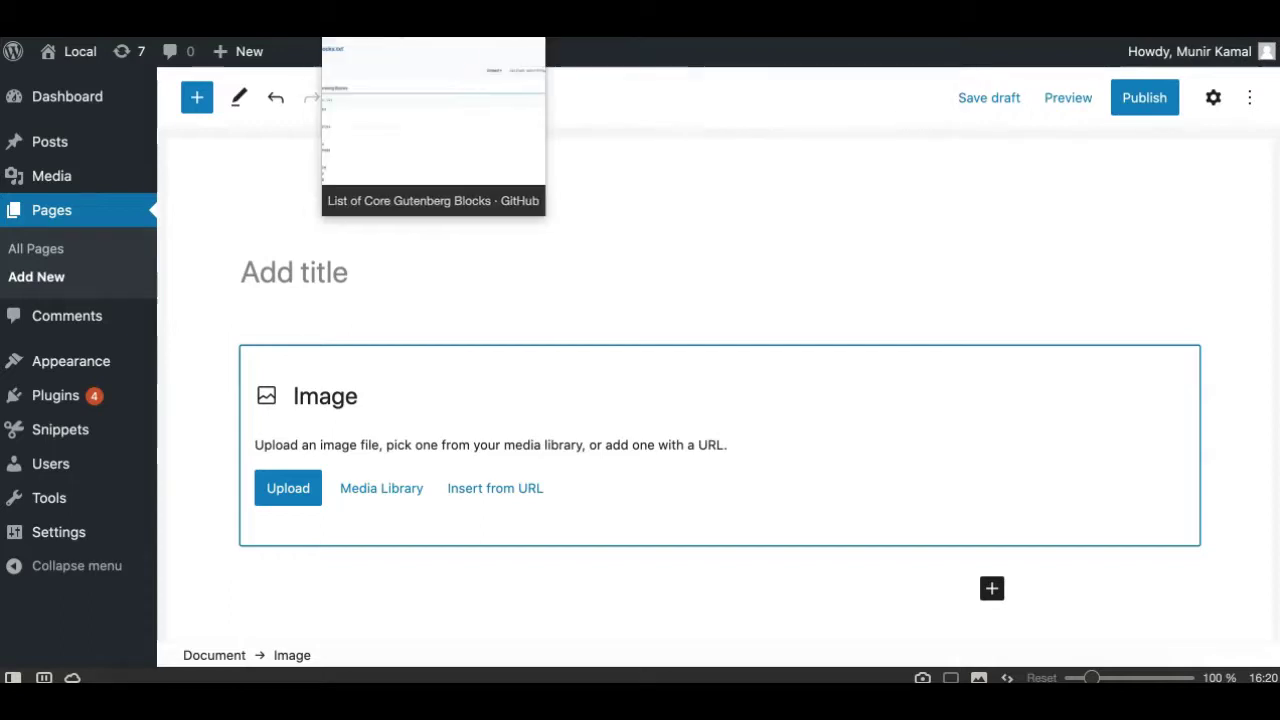
pyautogui.click(563, 25)
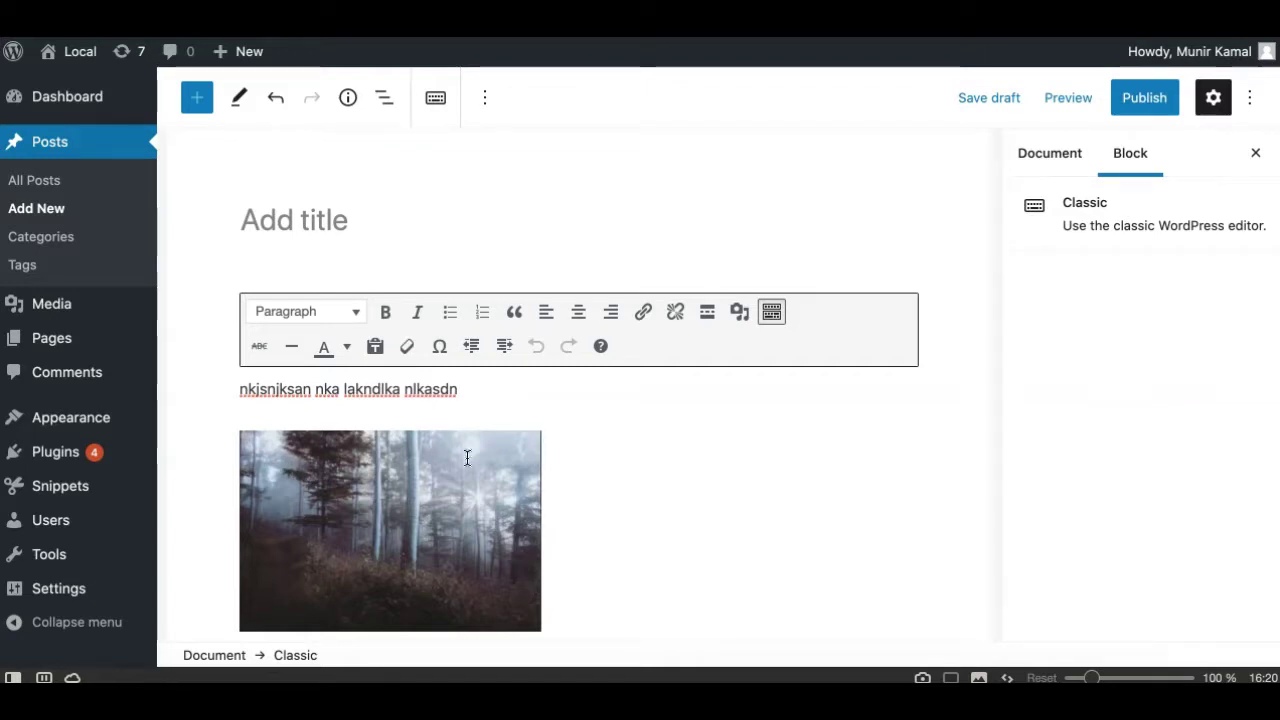
pyautogui.click(357, 512)
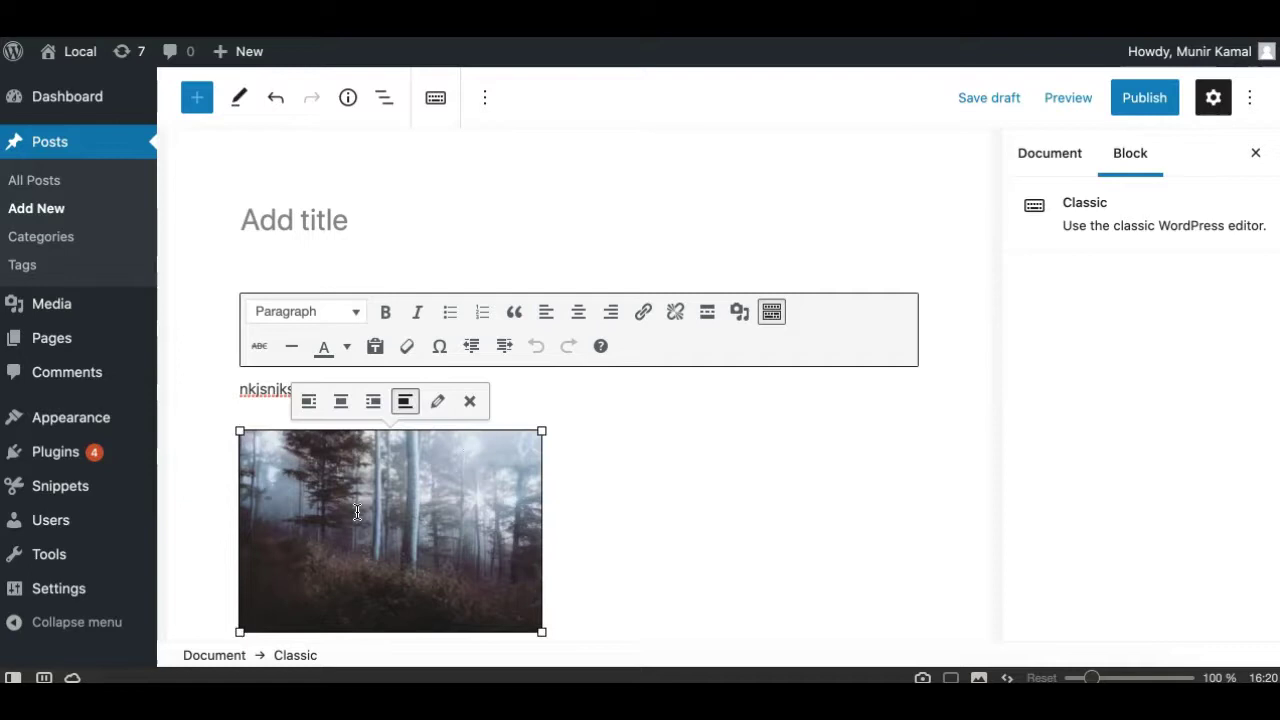